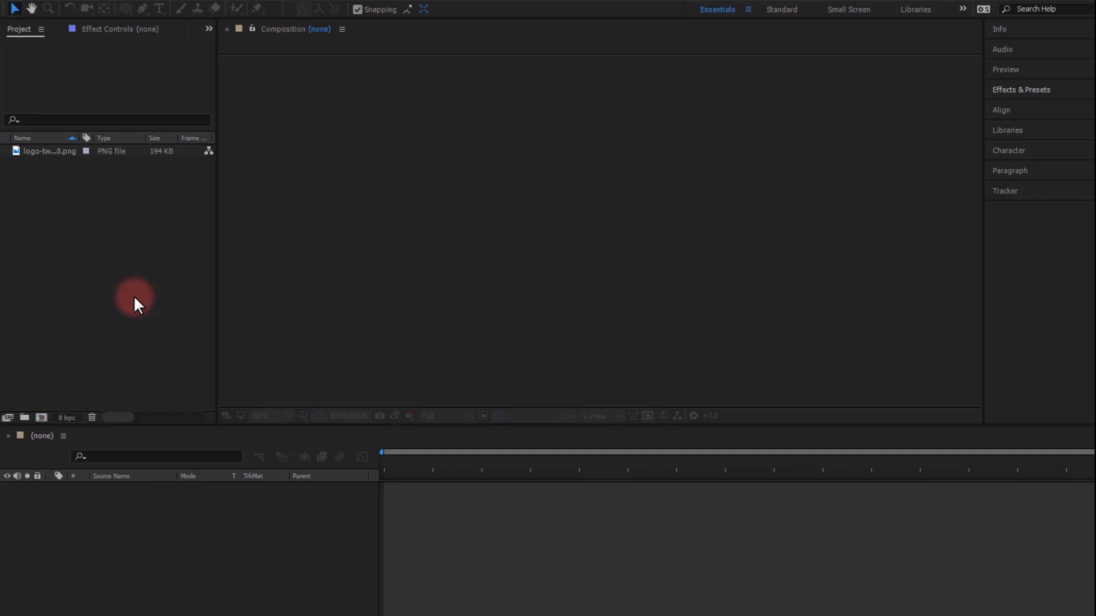
Step: Create a composition named Main at 1920 x 1080 px, 30 fps, with a duration of 0:00:07:00
{"action": "left_click", "coordinate": [102, 218]}
{"action": "left_click", "coordinate": [71, 5]}
{"action": "left_click", "coordinate": [80, 10]}
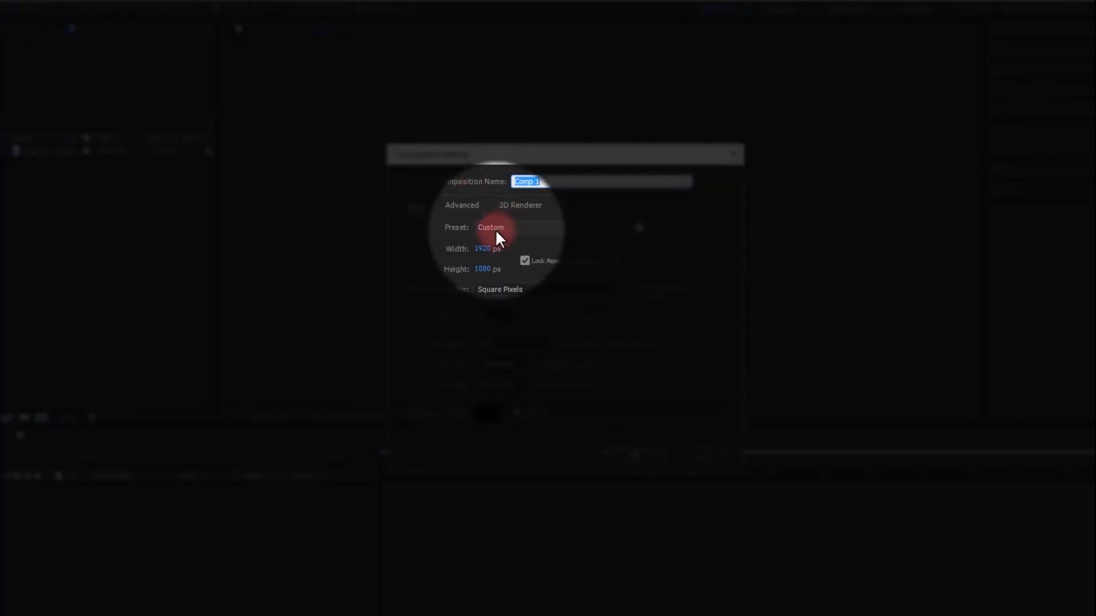
{"action": "key", "text": "Tab"}
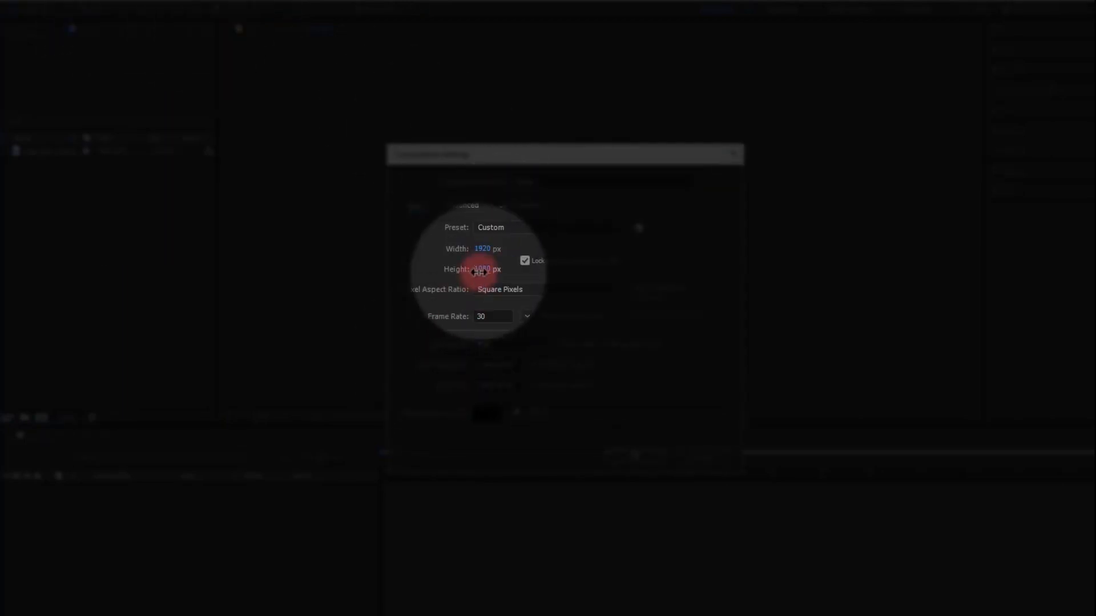
{"action": "left_click", "coordinate": [494, 384]}
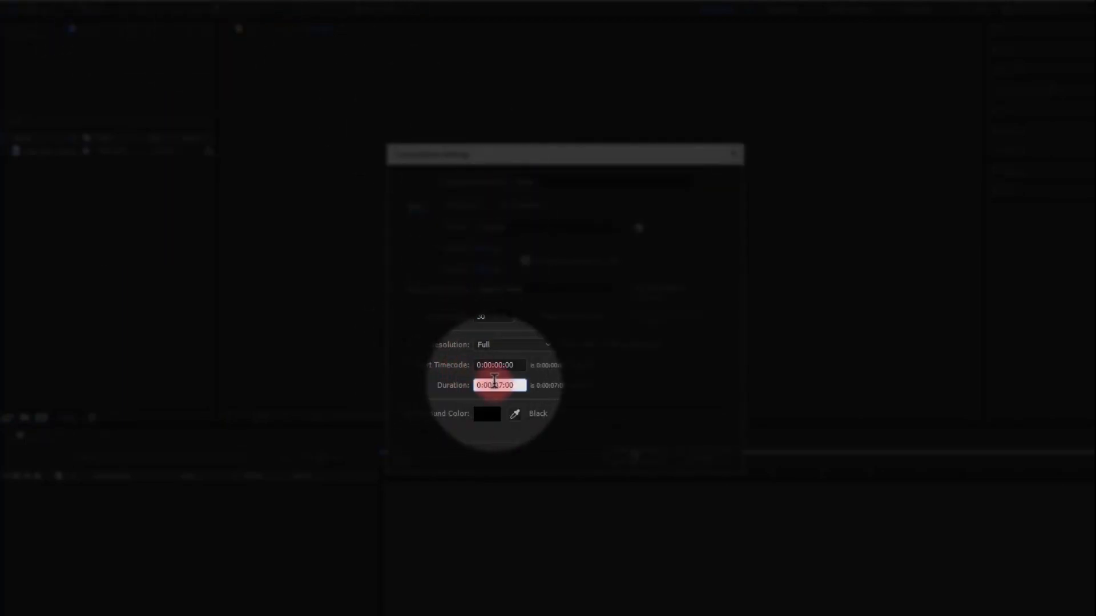
{"action": "left_click", "coordinate": [546, 181]}
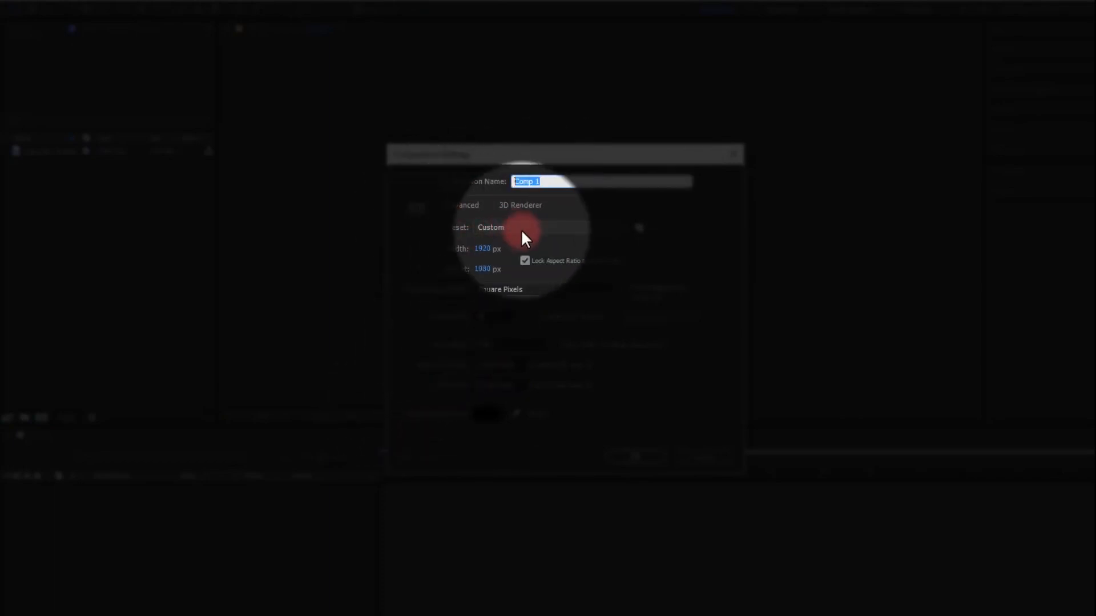
{"action": "type", "text": "Main"}
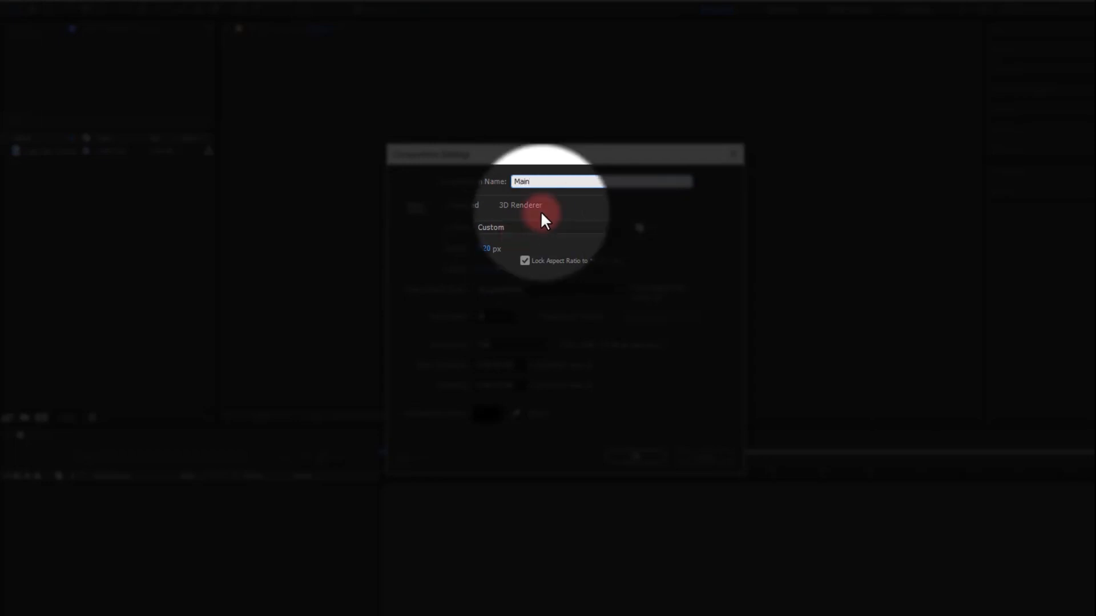
{"action": "left_click", "coordinate": [644, 457]}
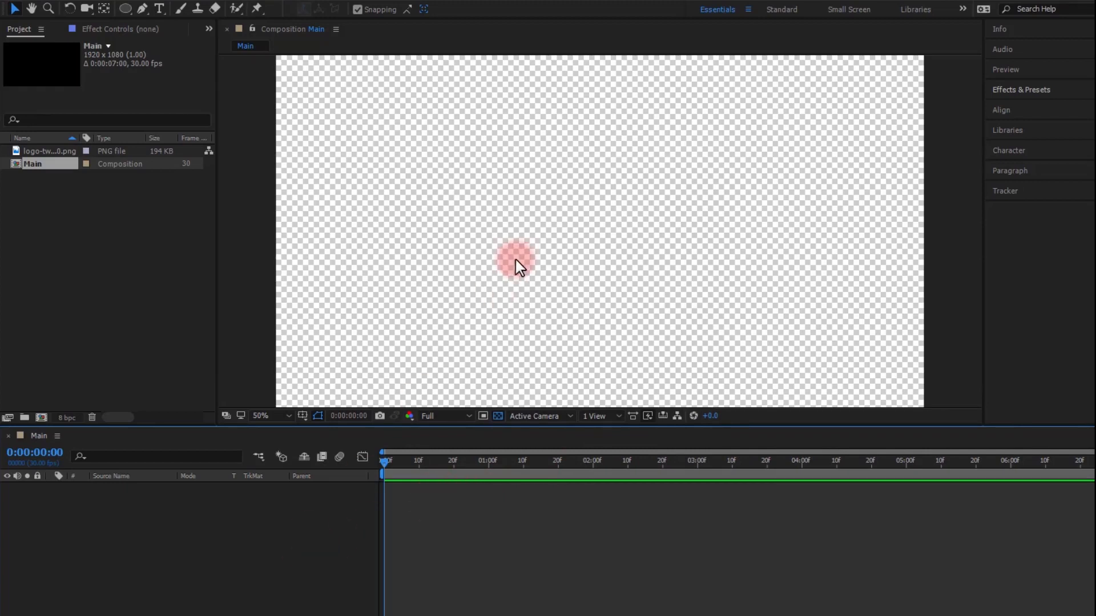
Step: Turn off the transparency grid in the Main composition preview
{"action": "scroll", "coordinate": [514, 262], "scroll_direction": "down", "scroll_amount": 2}
{"action": "left_click", "coordinate": [499, 416]}
{"action": "left_click", "coordinate": [499, 416]}
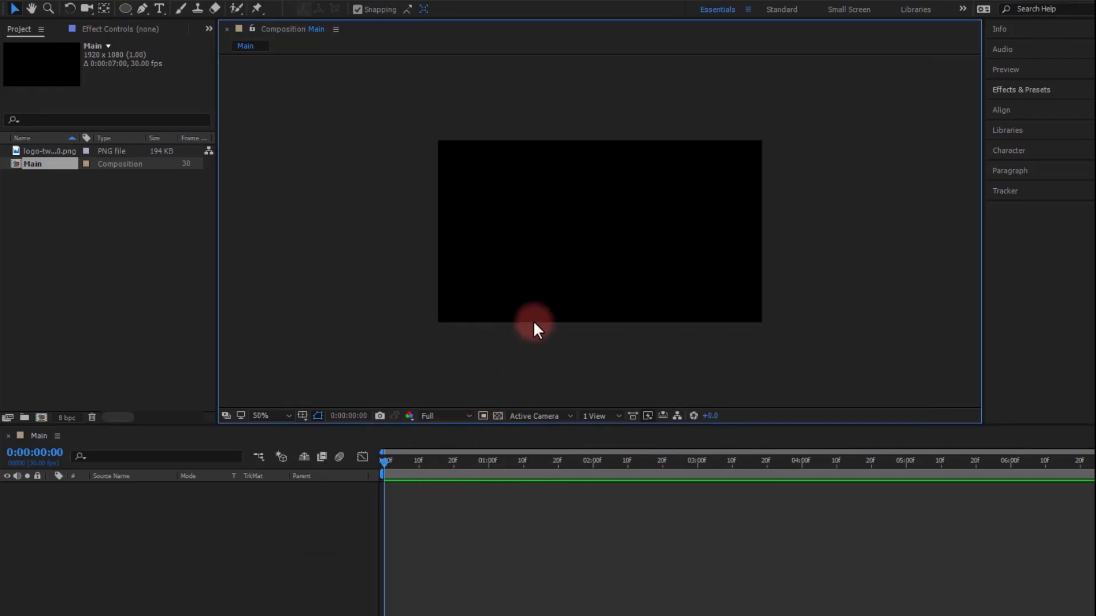
{"action": "scroll", "coordinate": [533, 320], "scroll_direction": "up", "scroll_amount": 2}
Step: Add a white 1920 x 1080 px solid layer named BG to the Main composition
{"action": "left_click", "coordinate": [235, 508]}
{"action": "left_click", "coordinate": [113, 1]}
{"action": "mouse_move", "coordinate": [122, 10]}
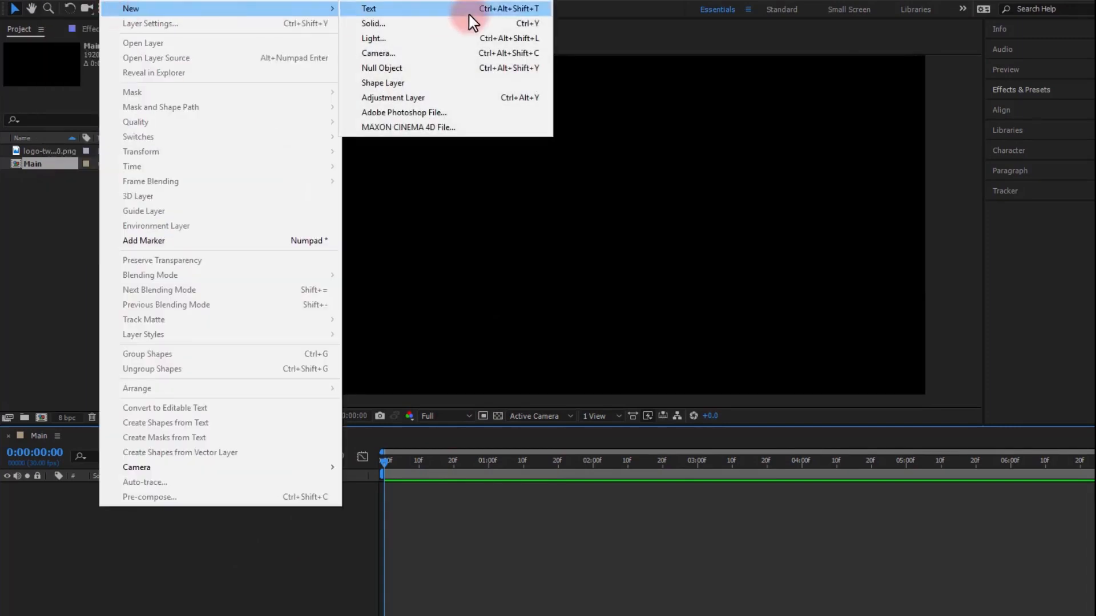
{"action": "left_click", "coordinate": [428, 24]}
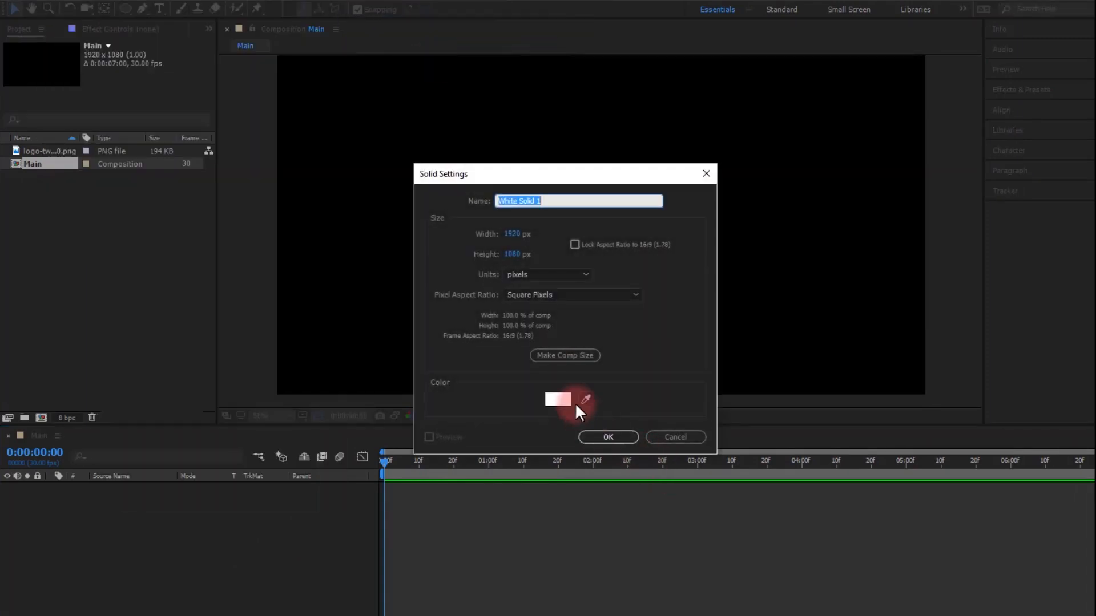
{"action": "type", "text": "BG"}
{"action": "left_click", "coordinate": [603, 437]}
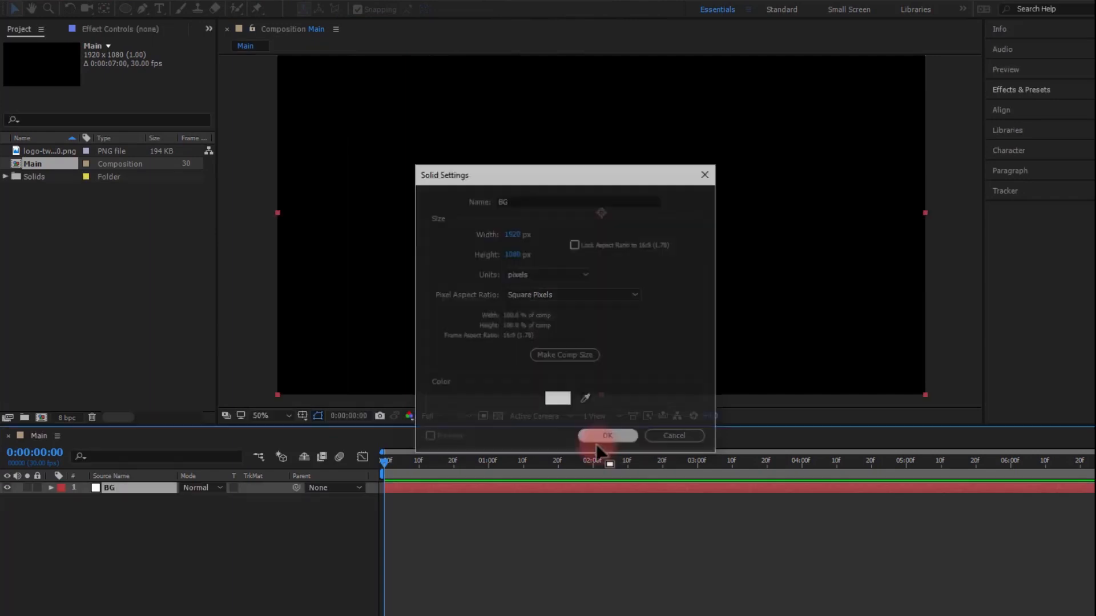
{"action": "left_click", "coordinate": [229, 571]}
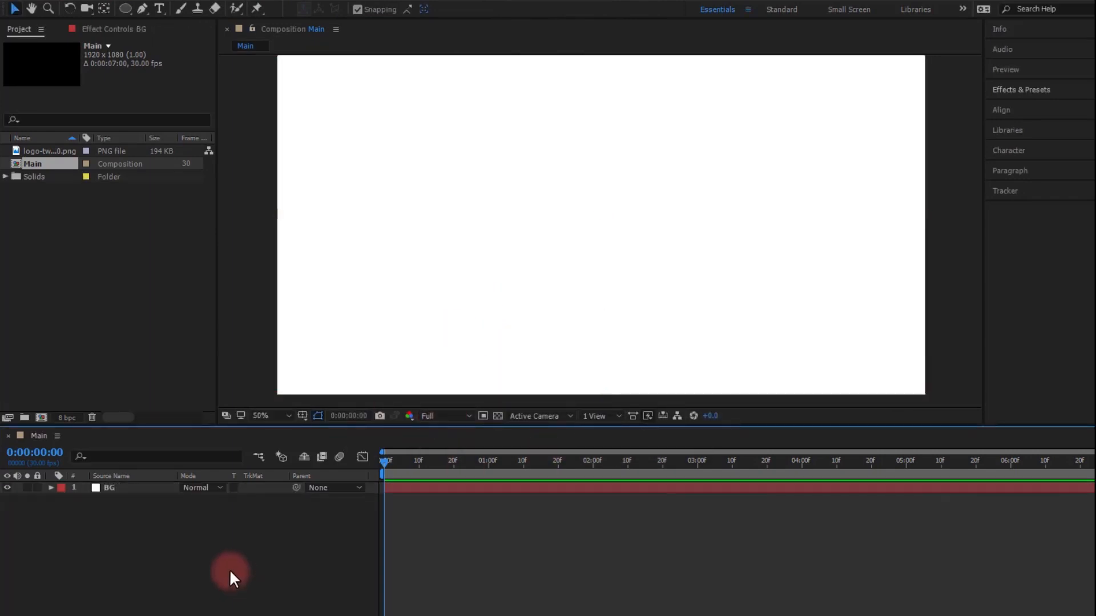
Step: Draw a blue pentagon with the Polygon tool on a new shape layer and move it near the frame's center
{"action": "mouse_move", "coordinate": [133, 11]}
{"action": "left_mouse_down"}
{"action": "mouse_move", "coordinate": [178, 19]}
{"action": "mouse_move", "coordinate": [179, 52]}
{"action": "left_mouse_up"}
{"action": "mouse_move", "coordinate": [528, 164]}
{"action": "left_mouse_down"}
{"action": "mouse_move", "coordinate": [594, 237]}
{"action": "mouse_move", "coordinate": [577, 224]}
{"action": "left_mouse_up"}
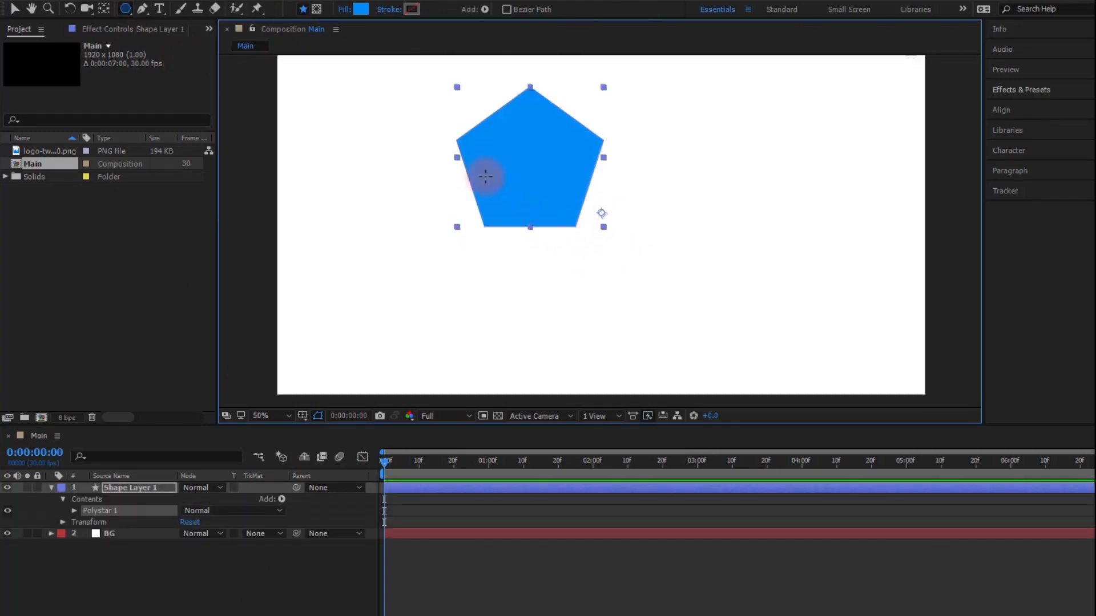
{"action": "left_click", "coordinate": [16, 9]}
{"action": "left_click_drag", "start_coordinate": [570, 148], "coordinate": [639, 185]}
Step: Align the pentagon to the horizontal and vertical center of the composition and scale it down slightly
{"action": "left_click", "coordinate": [1004, 110]}
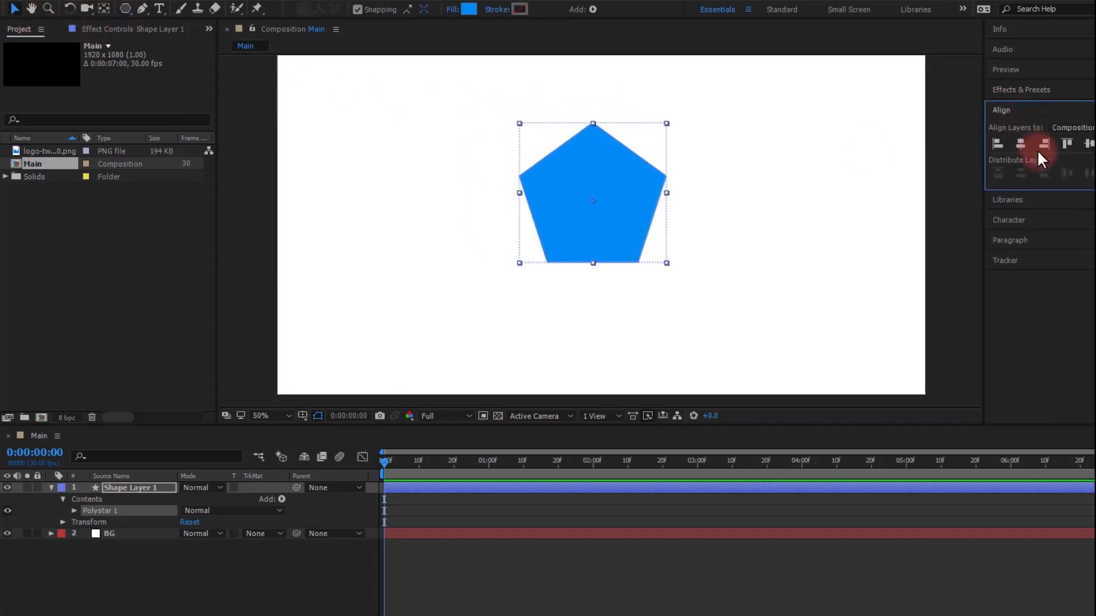
{"action": "left_click", "coordinate": [1020, 143]}
{"action": "left_click", "coordinate": [1089, 143]}
{"action": "left_click", "coordinate": [579, 223]}
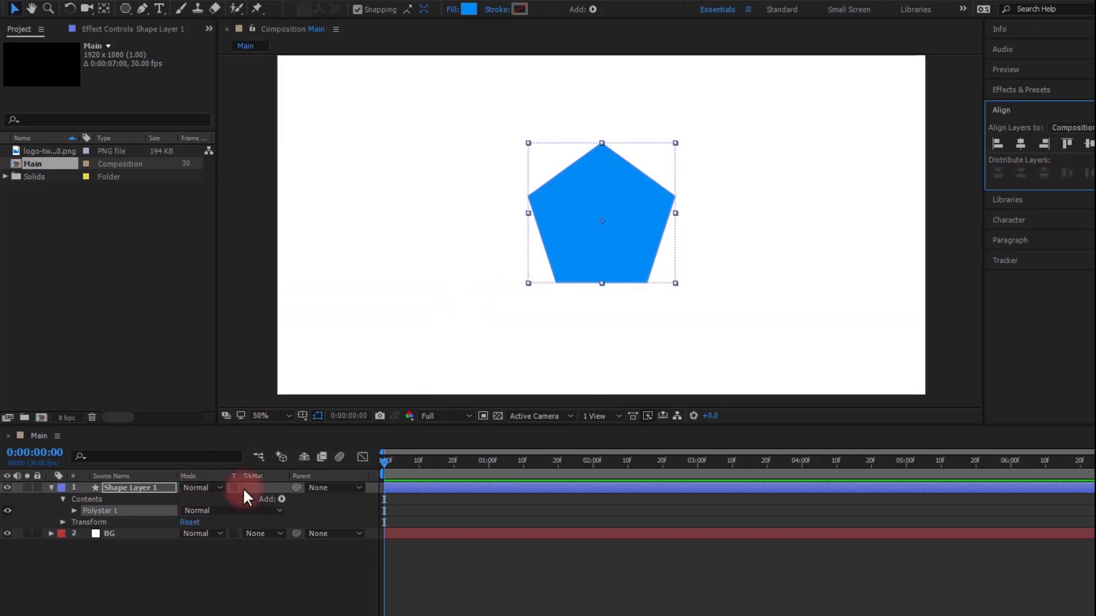
{"action": "left_click_drag", "start_coordinate": [674, 282], "coordinate": [659, 278]}
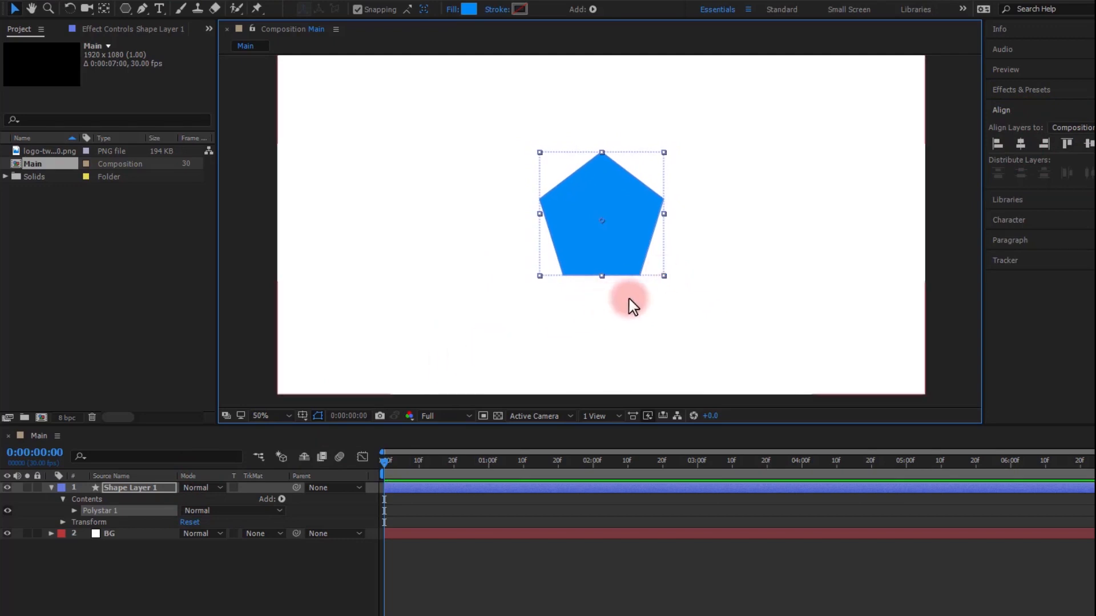
Step: Round the pentagon's corners by setting its polystar path's Outer Roundness to 52%, and collapse the layer's properties
{"action": "left_click", "coordinate": [116, 488]}
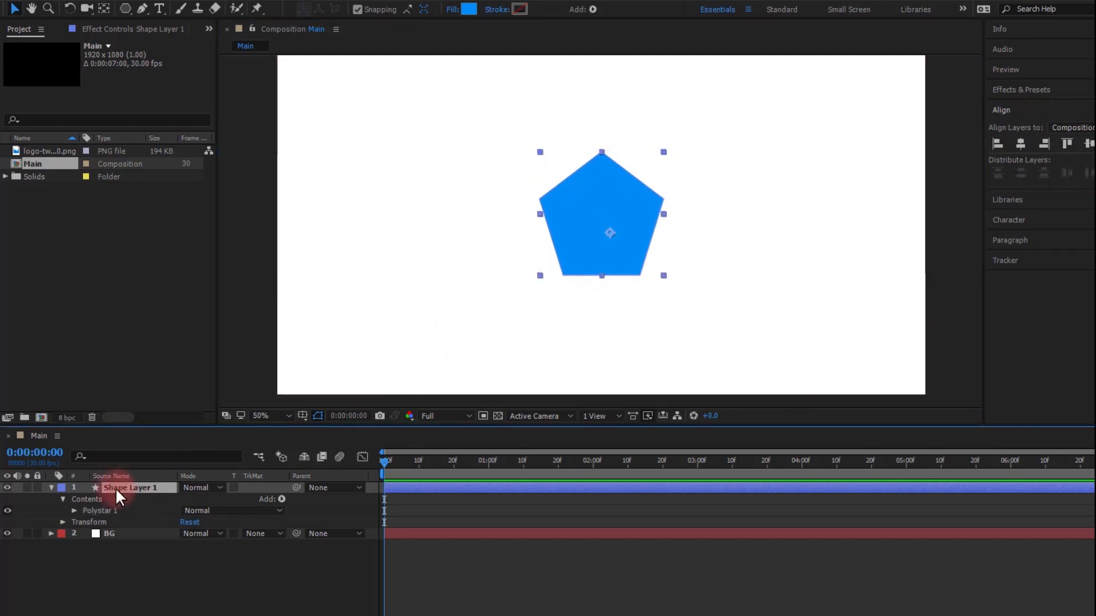
{"action": "left_click", "coordinate": [74, 511]}
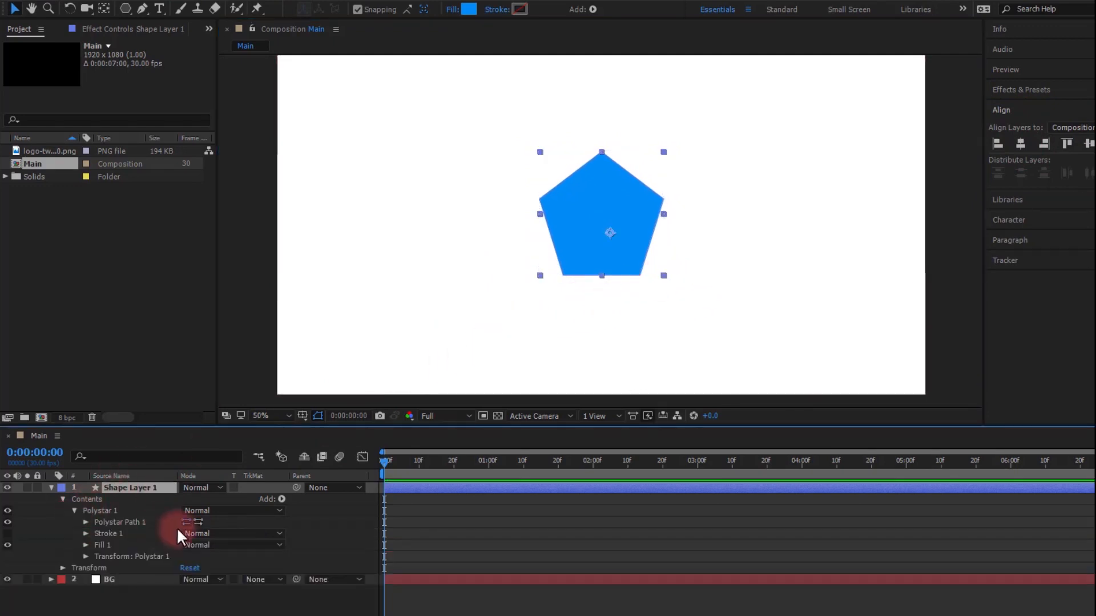
{"action": "left_click", "coordinate": [85, 522]}
{"action": "left_click_drag", "start_coordinate": [190, 592], "coordinate": [221, 589]}
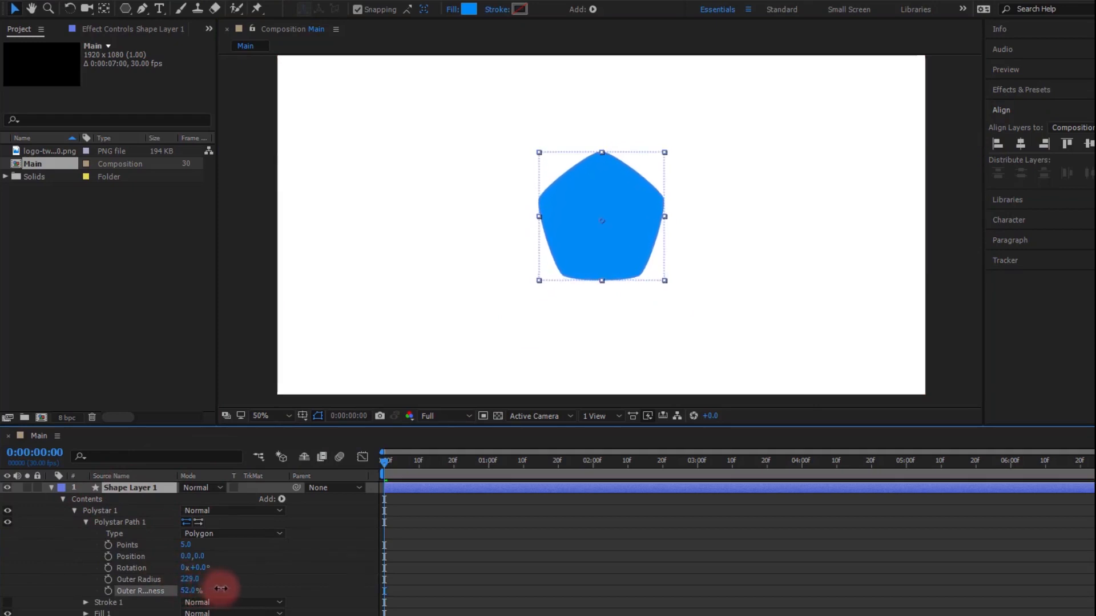
{"action": "left_click", "coordinate": [117, 573]}
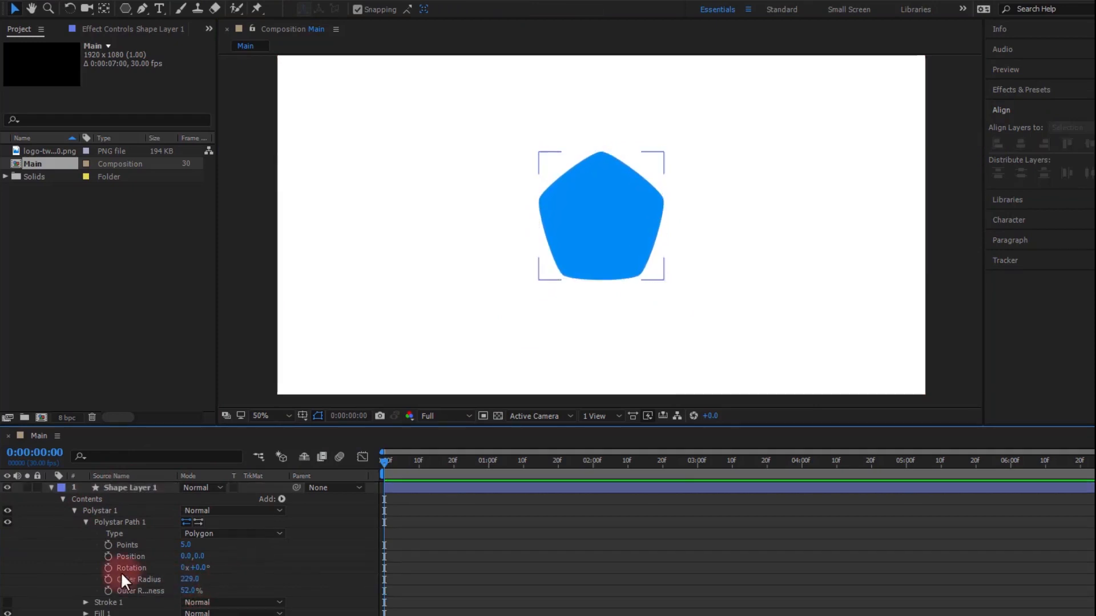
{"action": "left_click", "coordinate": [85, 522]}
{"action": "left_click", "coordinate": [75, 510]}
{"action": "left_click", "coordinate": [63, 499]}
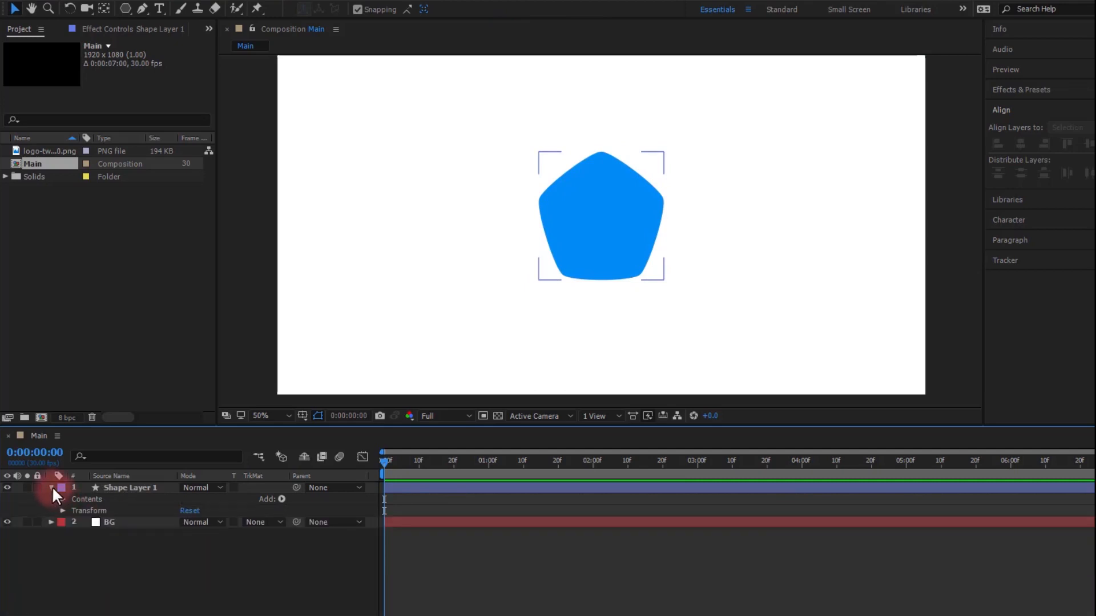
{"action": "left_click", "coordinate": [50, 487]}
Step: Find the Fill effect and apply it to Shape Layer 1
{"action": "left_click", "coordinate": [131, 487]}
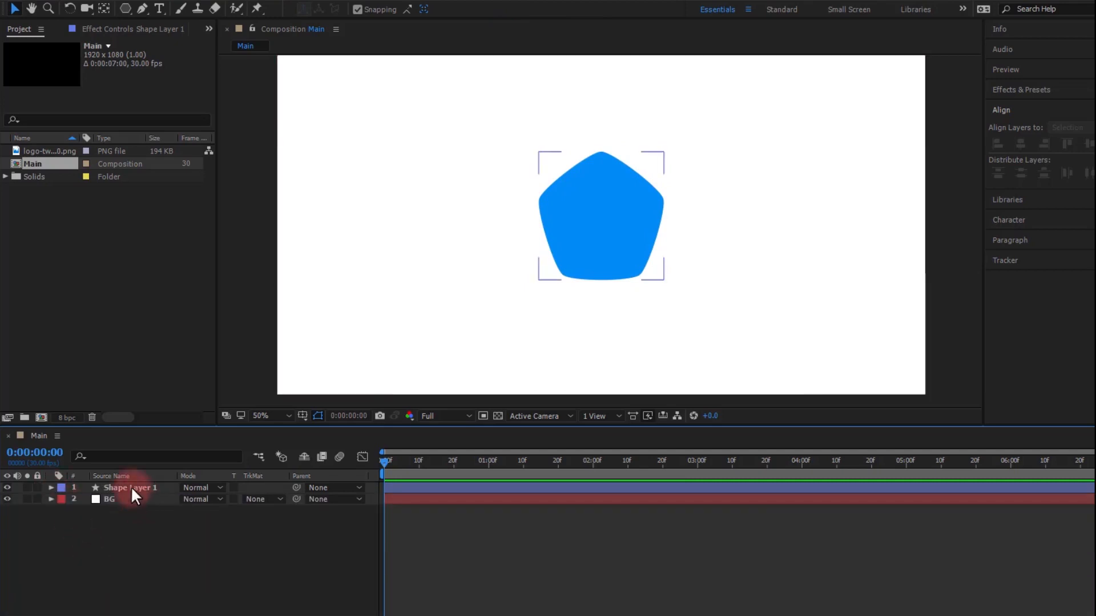
{"action": "left_click", "coordinate": [1019, 90]}
{"action": "left_click", "coordinate": [1049, 107]}
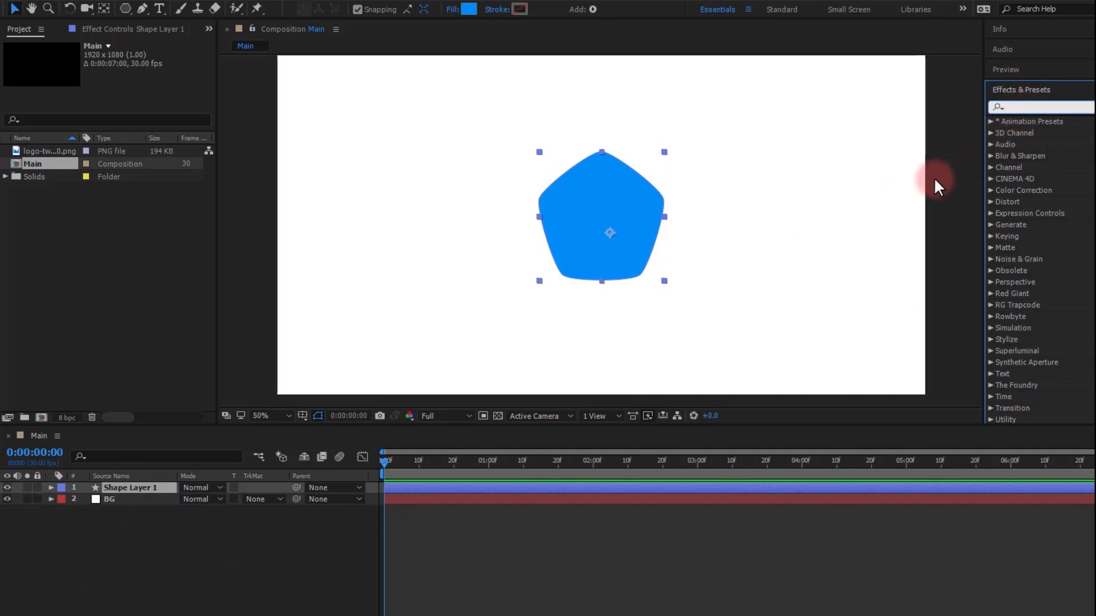
{"action": "type", "text": "fill"}
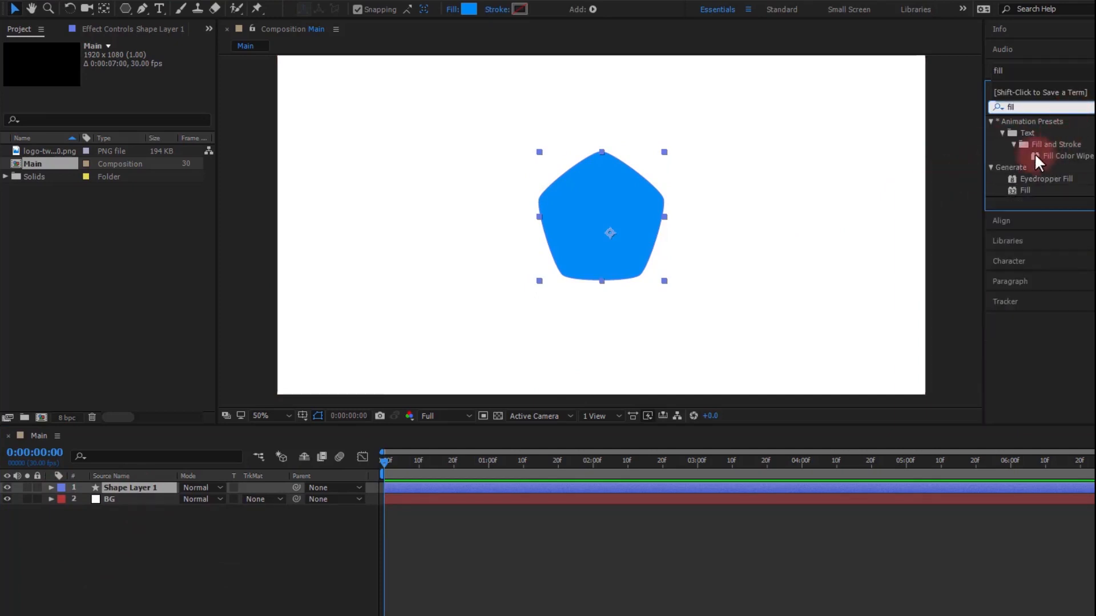
{"action": "left_click_drag", "start_coordinate": [1027, 190], "coordinate": [117, 489]}
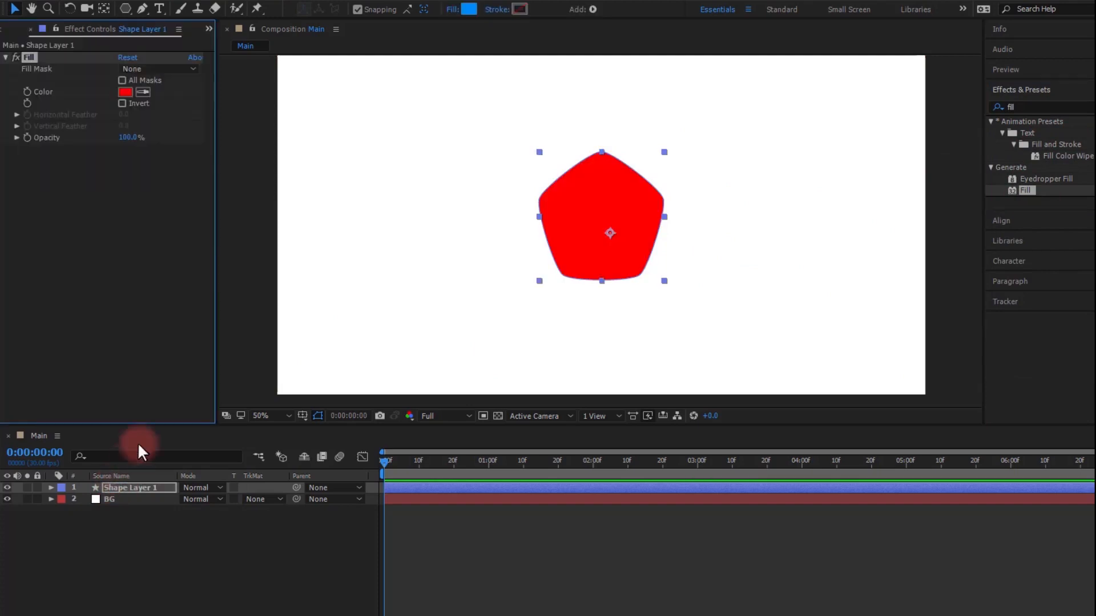
Step: Change the Fill effect's color to a softer medium blue with a hue of 215°
{"action": "left_click", "coordinate": [124, 92]}
{"action": "left_click", "coordinate": [463, 436]}
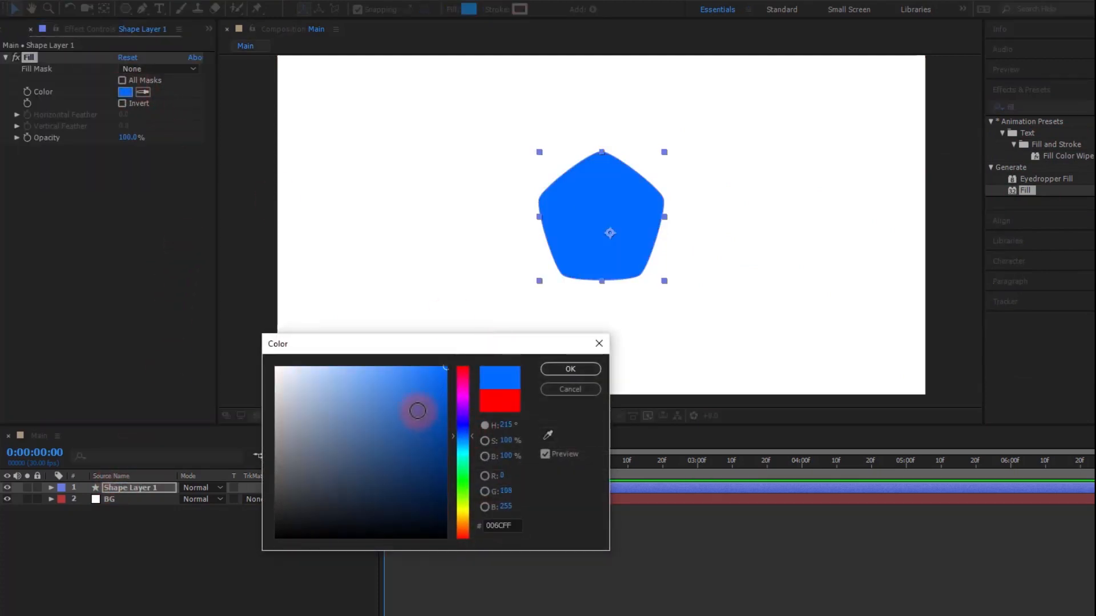
{"action": "left_click", "coordinate": [417, 410]}
{"action": "left_click_drag", "start_coordinate": [411, 402], "coordinate": [396, 382]}
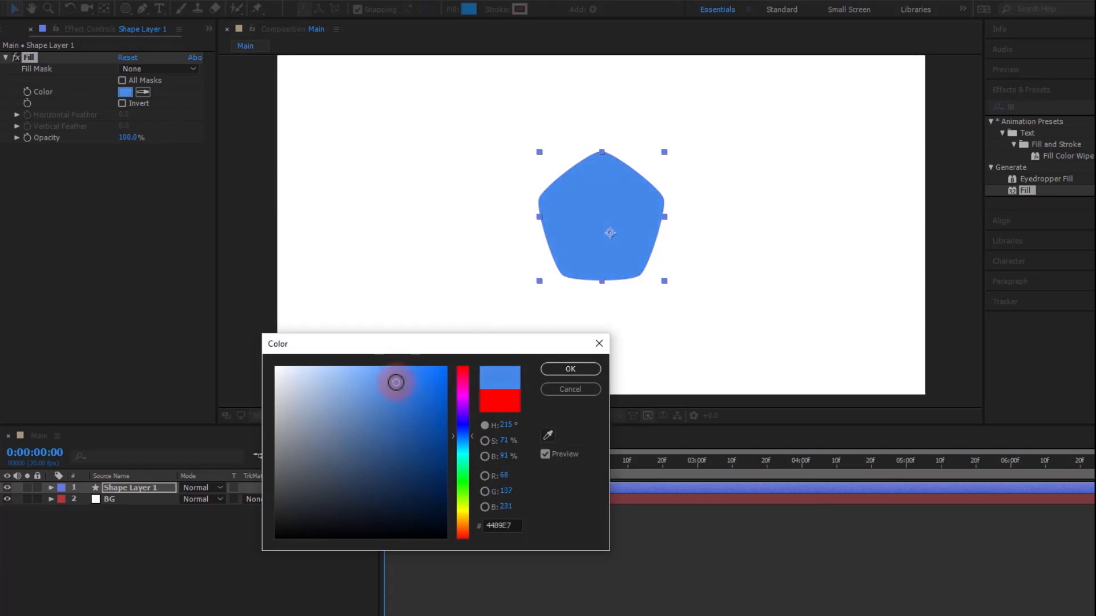
{"action": "left_click", "coordinate": [565, 368]}
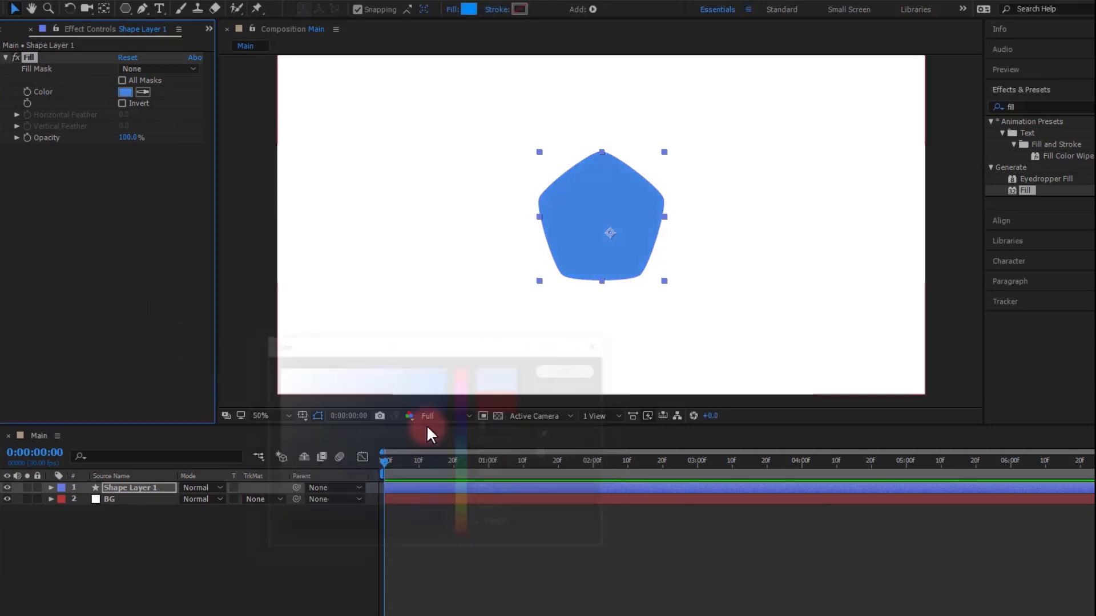
{"action": "left_click", "coordinate": [160, 531]}
Step: Move the anchor point of Shape Layer 1 to the center of the pentagon with the Pan Behind tool
{"action": "left_click", "coordinate": [128, 486]}
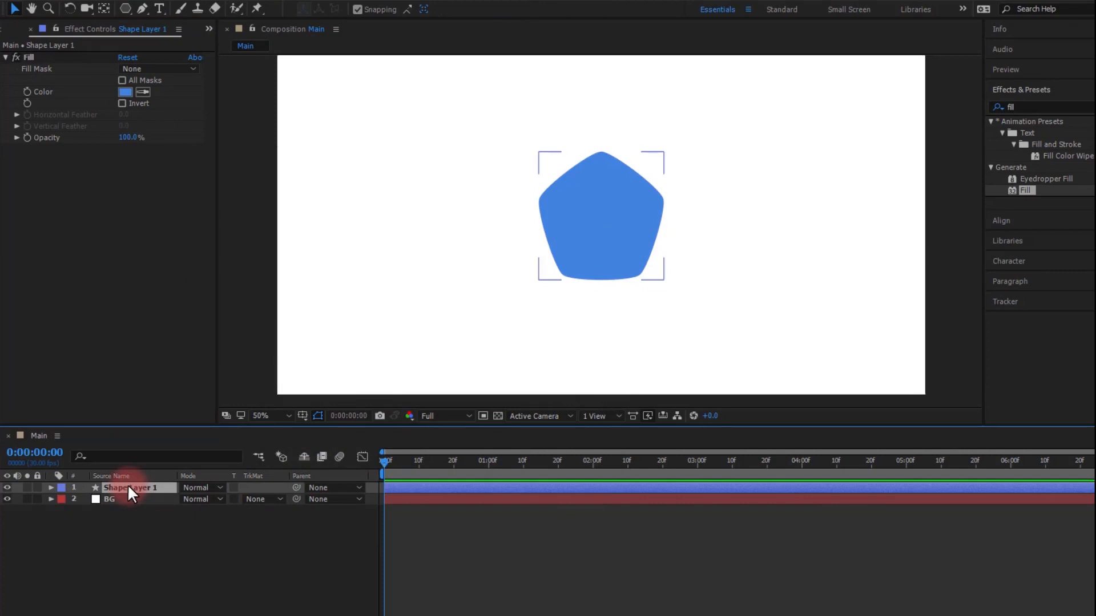
{"action": "left_click", "coordinate": [105, 9]}
{"action": "left_click", "coordinate": [663, 235]}
{"action": "left_click_drag", "start_coordinate": [608, 231], "coordinate": [600, 215]}
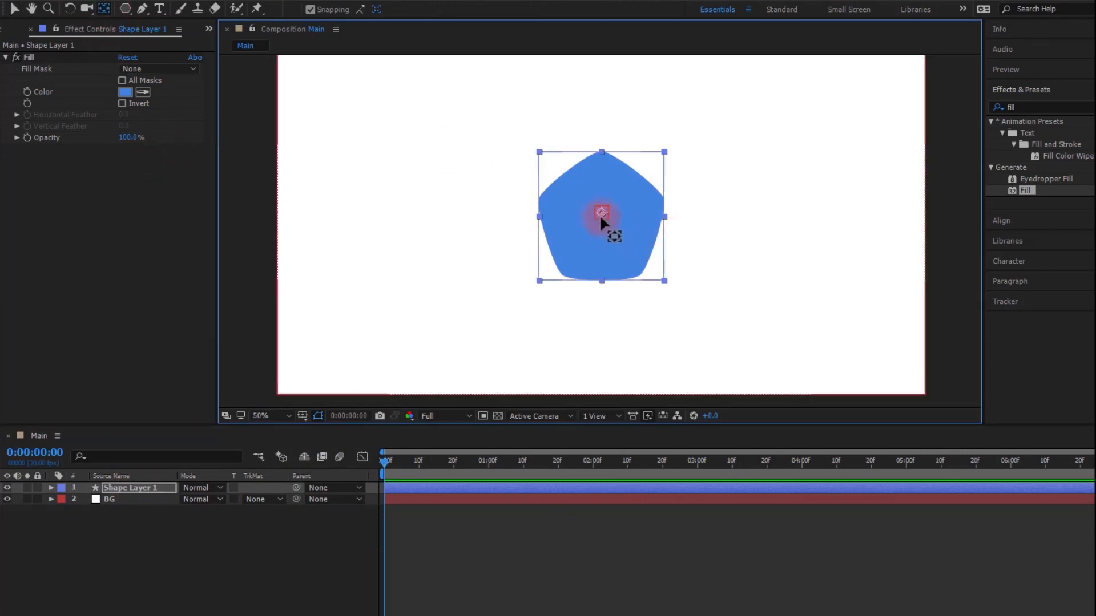
{"action": "left_click", "coordinate": [122, 539]}
{"action": "left_click", "coordinate": [124, 485]}
{"action": "left_click", "coordinate": [142, 536]}
Step: Place the Twitter logo PNG above Shape Layer 1 in the timeline and reduce its scale to 9%
{"action": "left_click", "coordinate": [15, 90]}
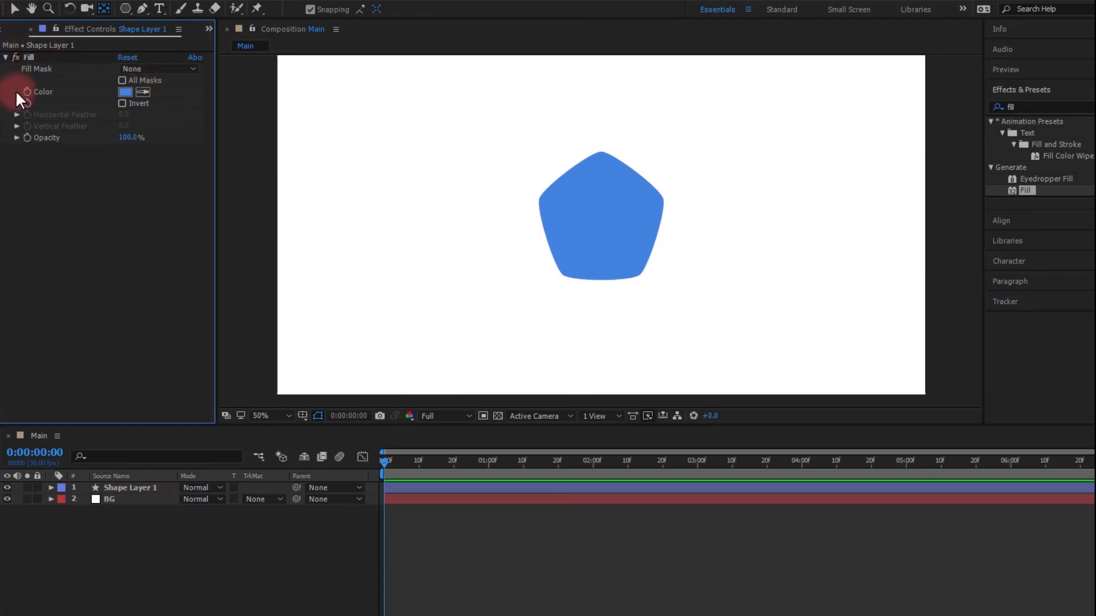
{"action": "left_click", "coordinate": [5, 27]}
{"action": "left_click", "coordinate": [112, 329]}
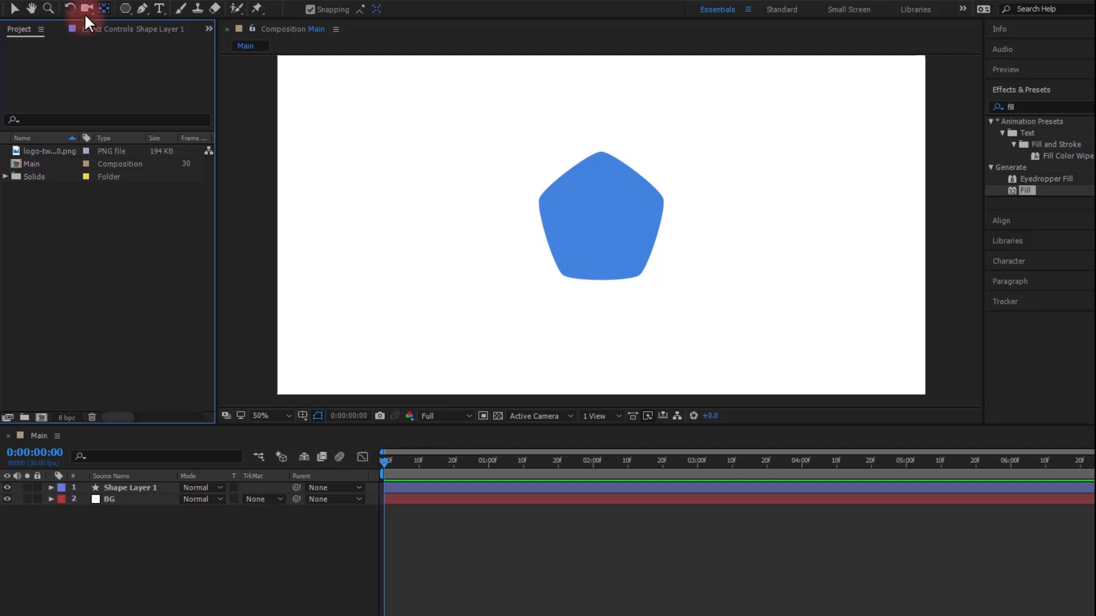
{"action": "left_click_drag", "start_coordinate": [48, 149], "coordinate": [131, 484]}
{"action": "key", "text": "s"}
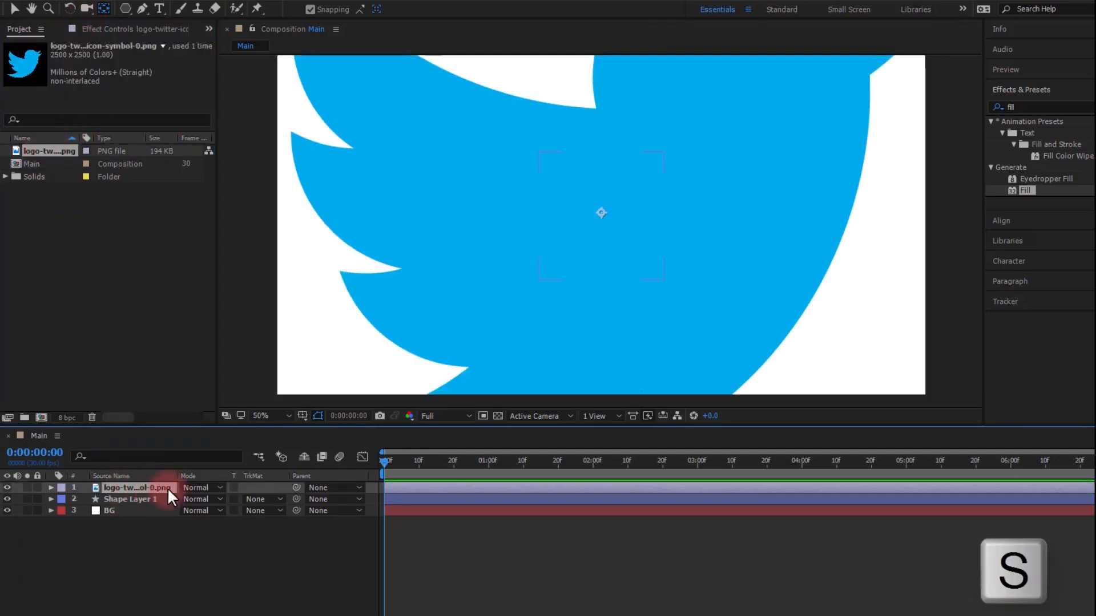
{"action": "left_click_drag", "start_coordinate": [215, 499], "coordinate": [102, 499]}
Step: Move the Twitter logo slightly down inside the pentagon and set its scale to 8%
{"action": "left_click", "coordinate": [614, 207]}
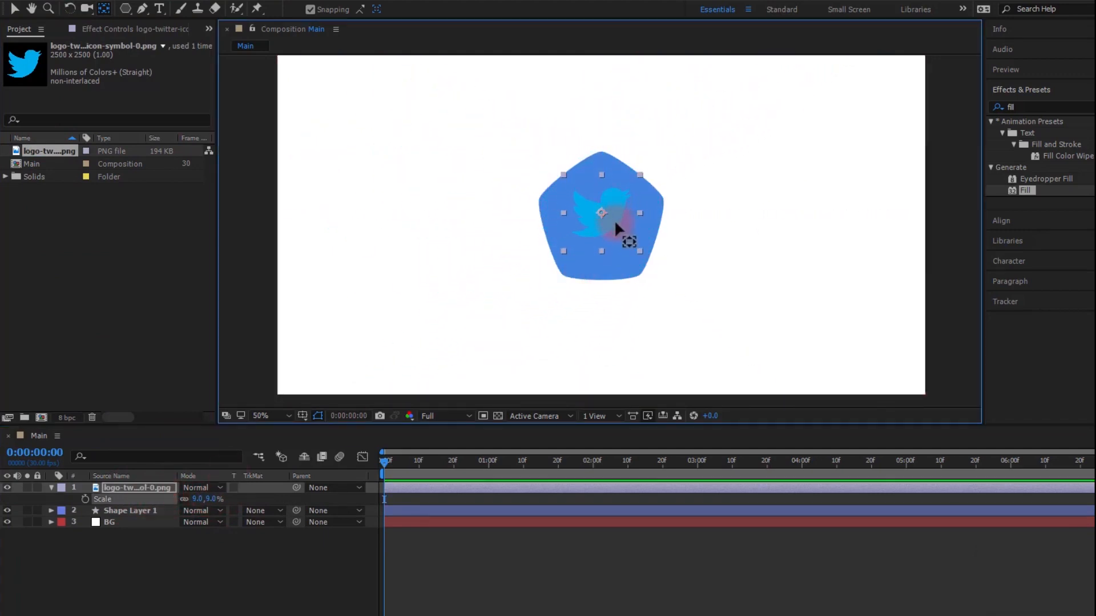
{"action": "left_click", "coordinate": [14, 8]}
{"action": "left_click_drag", "start_coordinate": [631, 221], "coordinate": [622, 229]}
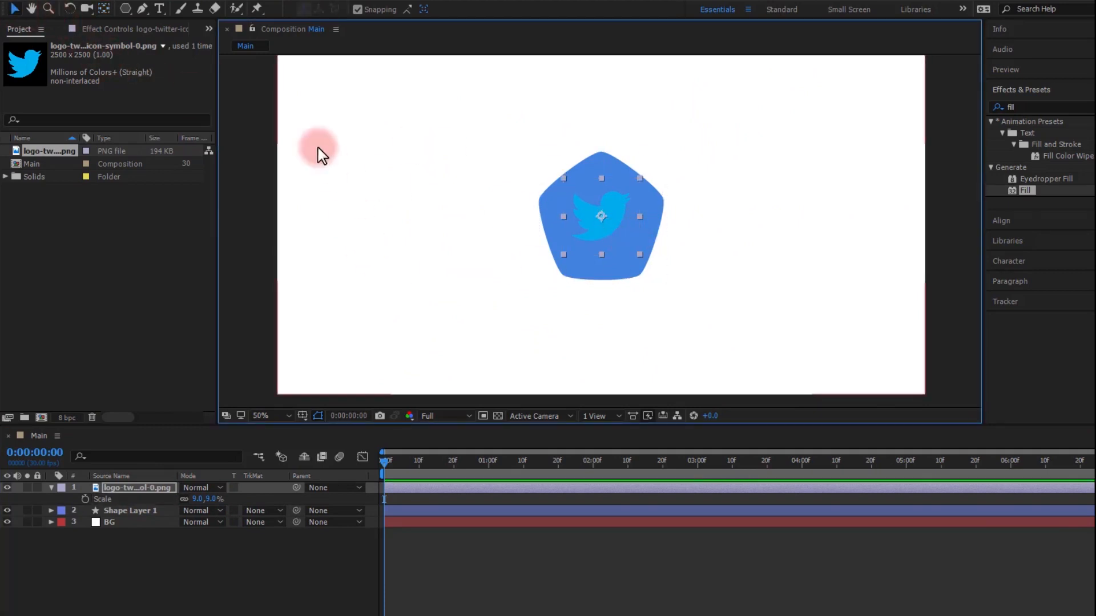
{"action": "left_click_drag", "start_coordinate": [199, 501], "coordinate": [198, 508]}
{"action": "type", "text": "8"}
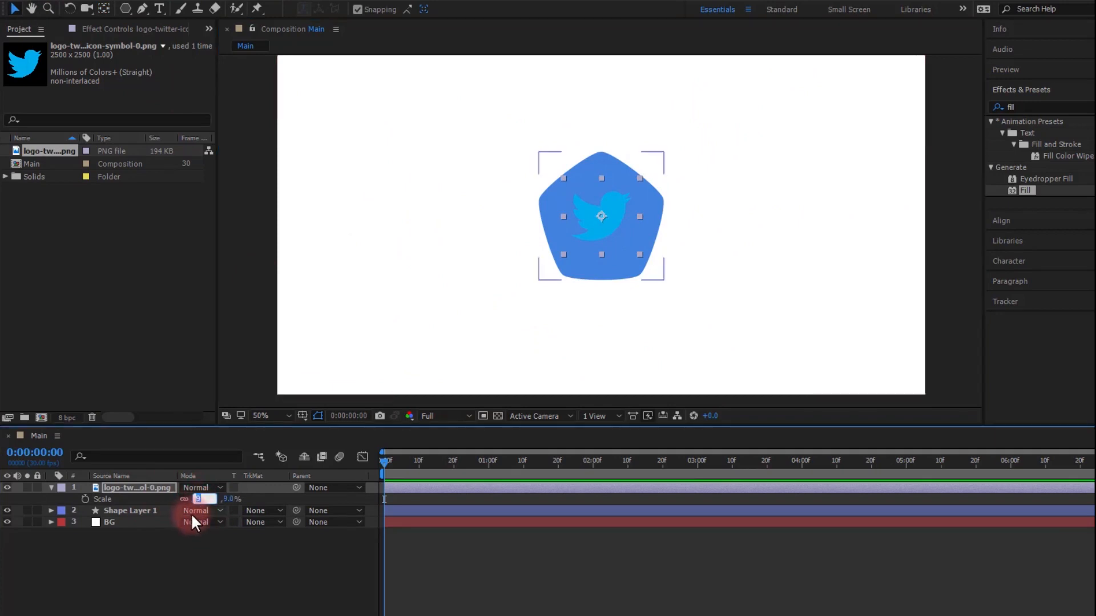
{"action": "left_click", "coordinate": [190, 533]}
Step: Pre-compose the Twitter logo layer as "logo", moving all attributes into the new composition
{"action": "left_click", "coordinate": [135, 488]}
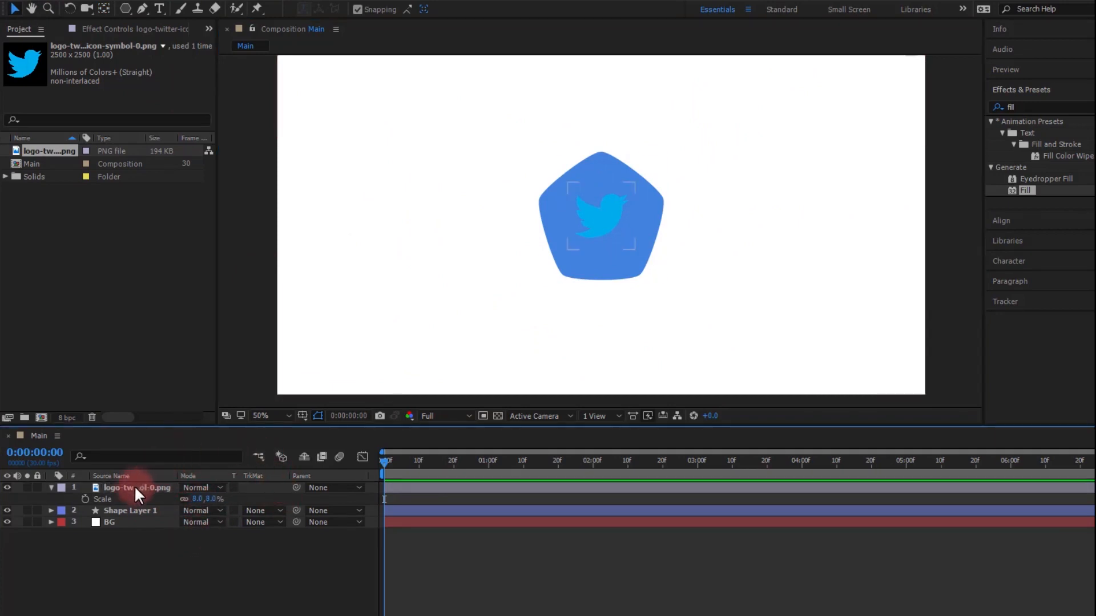
{"action": "left_click", "coordinate": [62, 490]}
{"action": "right_click", "coordinate": [134, 487]}
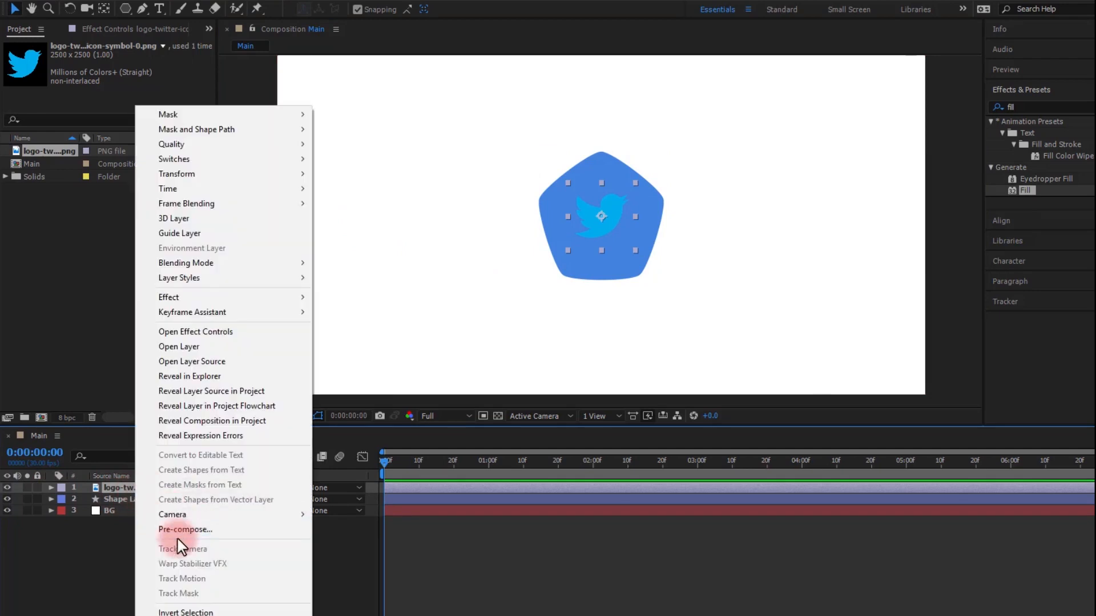
{"action": "left_click", "coordinate": [175, 528]}
{"action": "type", "text": "logo"}
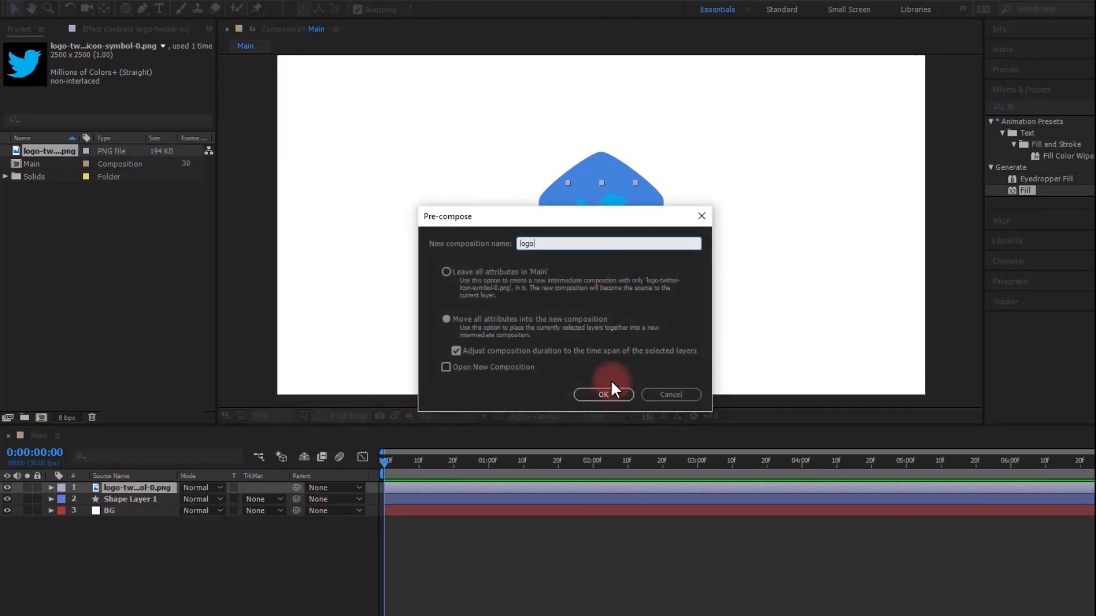
{"action": "left_click", "coordinate": [604, 394]}
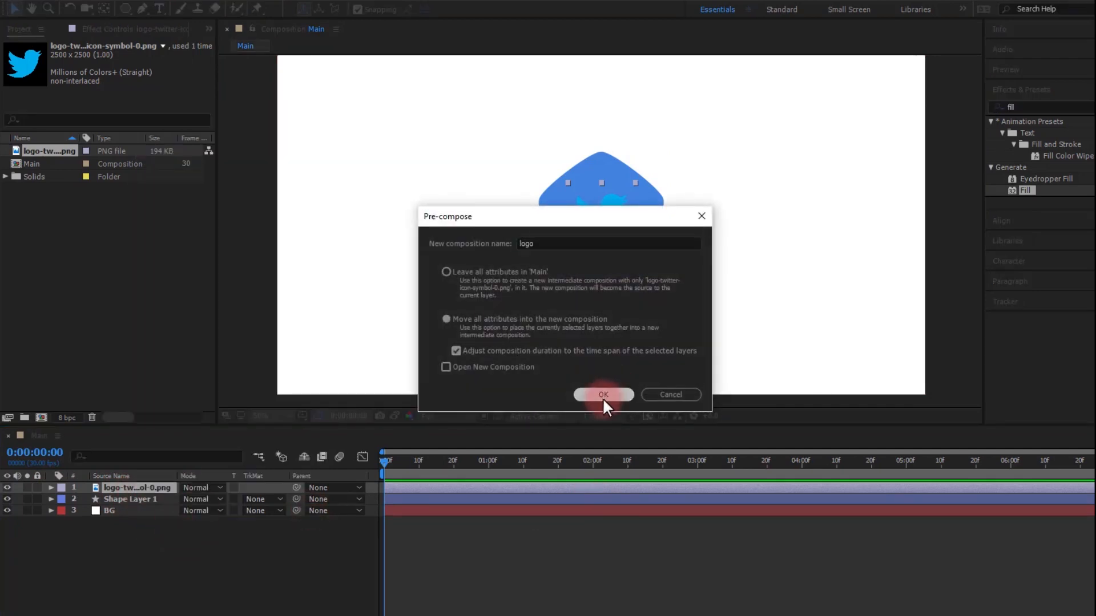
Step: Apply the Fill effect to the logo precomp and set its color to white (FFFFFF)
{"action": "left_click_drag", "start_coordinate": [1026, 191], "coordinate": [131, 488]}
{"action": "left_click", "coordinate": [125, 93]}
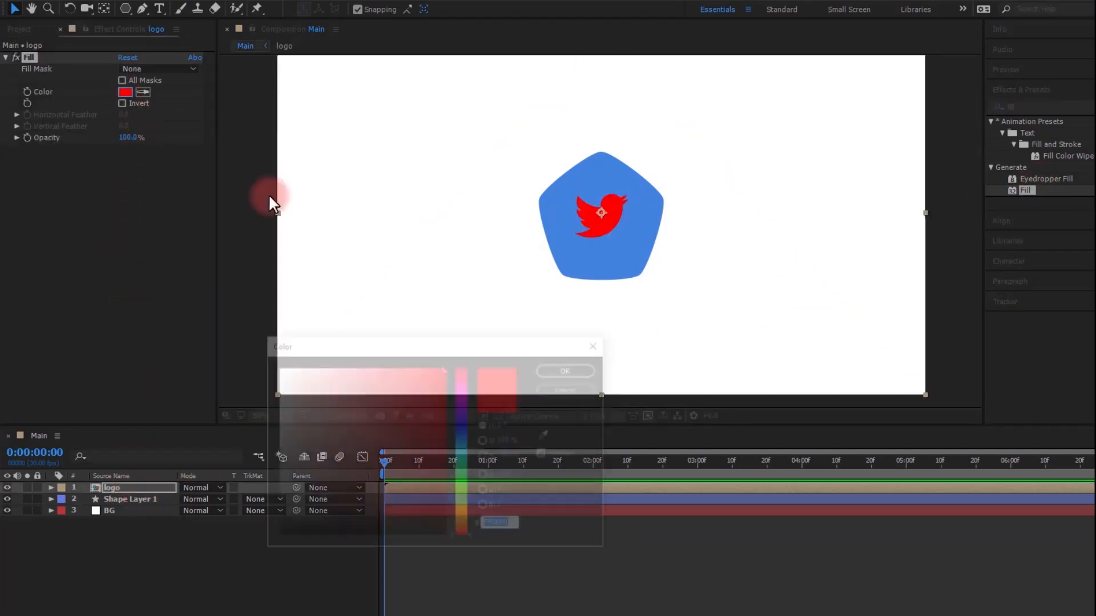
{"action": "type", "text": "FFFFFF"}
{"action": "key", "text": "Return"}
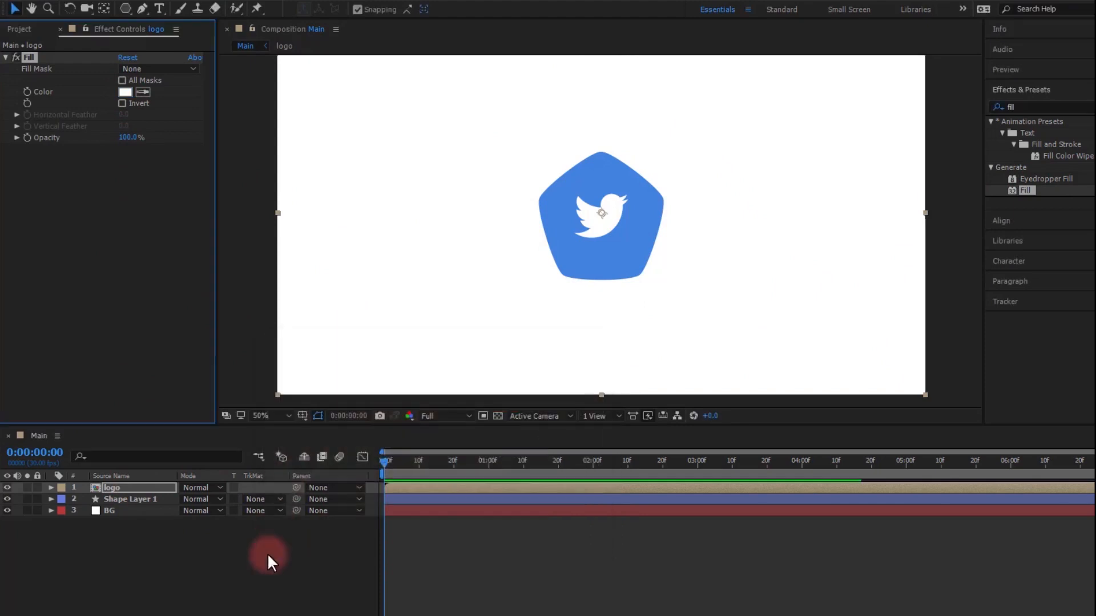
{"action": "left_click", "coordinate": [397, 449]}
{"action": "scroll", "coordinate": [626, 206], "scroll_direction": "down", "scroll_amount": 2}
{"action": "scroll", "coordinate": [600, 280], "scroll_direction": "up", "scroll_amount": 2}
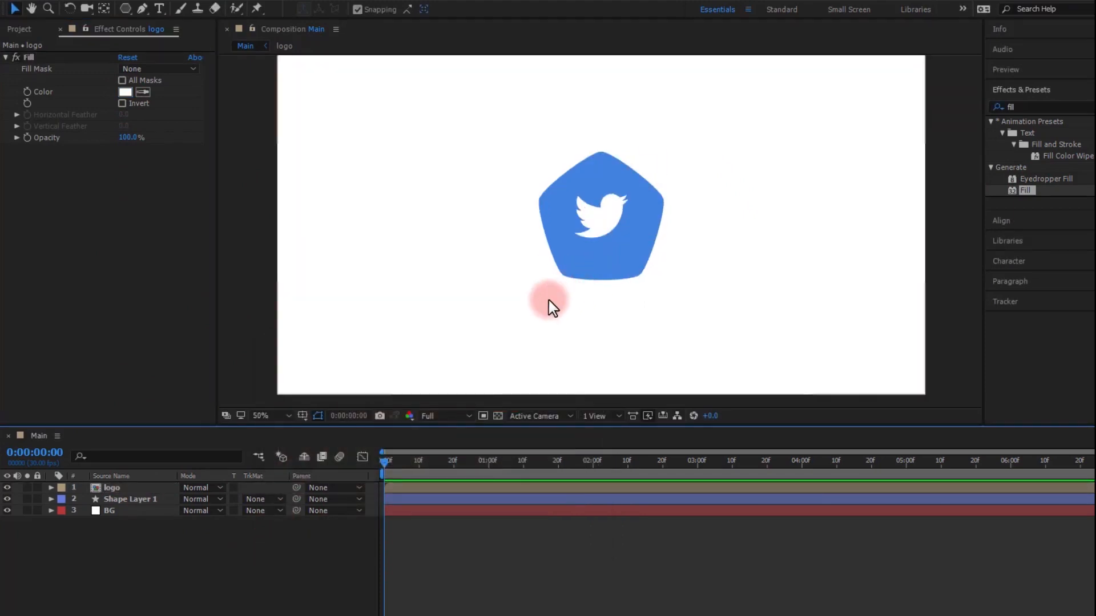
{"action": "key", "text": "h"}
{"action": "left_click_drag", "start_coordinate": [557, 210], "coordinate": [557, 243]}
{"action": "key", "text": "v"}
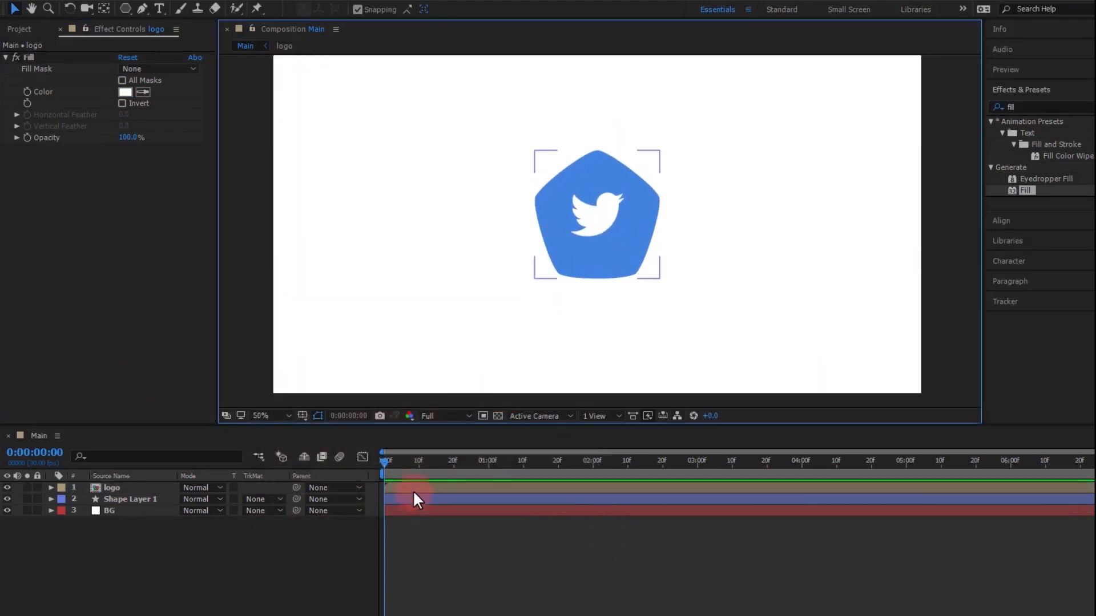
Step: Animate the scale of Shape Layer 1 from 0% at the start to full size at 1 second
{"action": "left_click_drag", "start_coordinate": [477, 458], "coordinate": [488, 458]}
{"action": "left_click", "coordinate": [120, 495]}
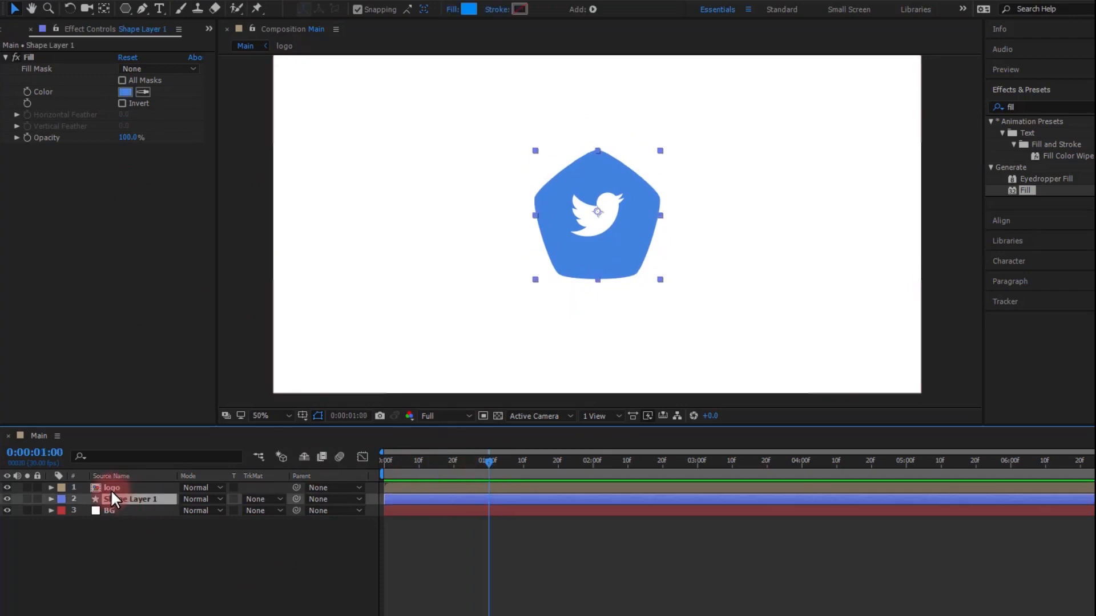
{"action": "key", "text": "s"}
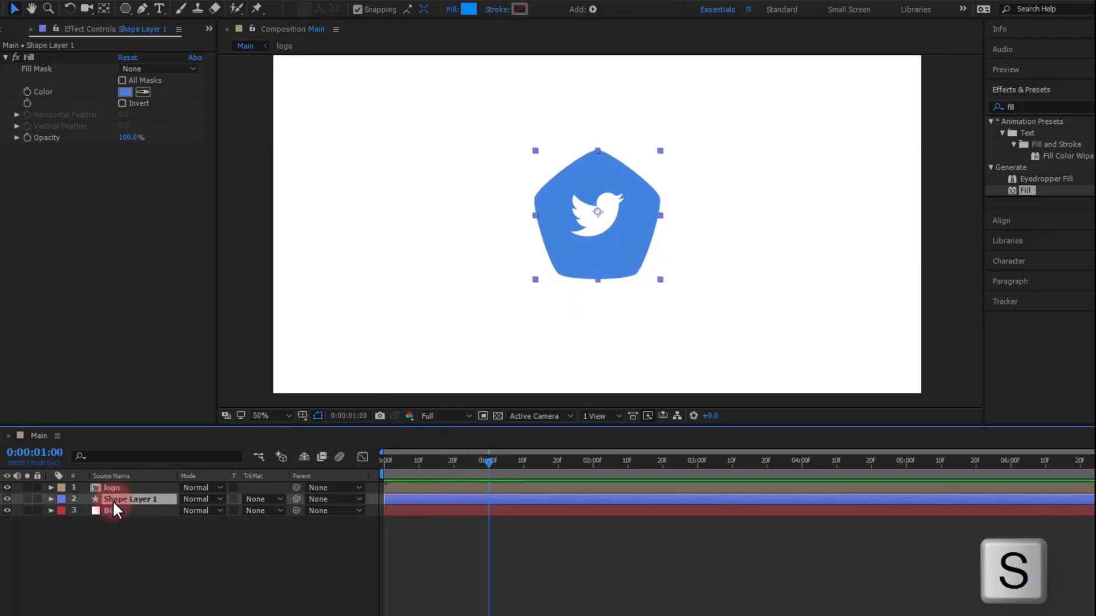
{"action": "left_click", "coordinate": [85, 510]}
{"action": "left_click_drag", "start_coordinate": [410, 461], "coordinate": [380, 468]}
{"action": "left_click", "coordinate": [203, 510]}
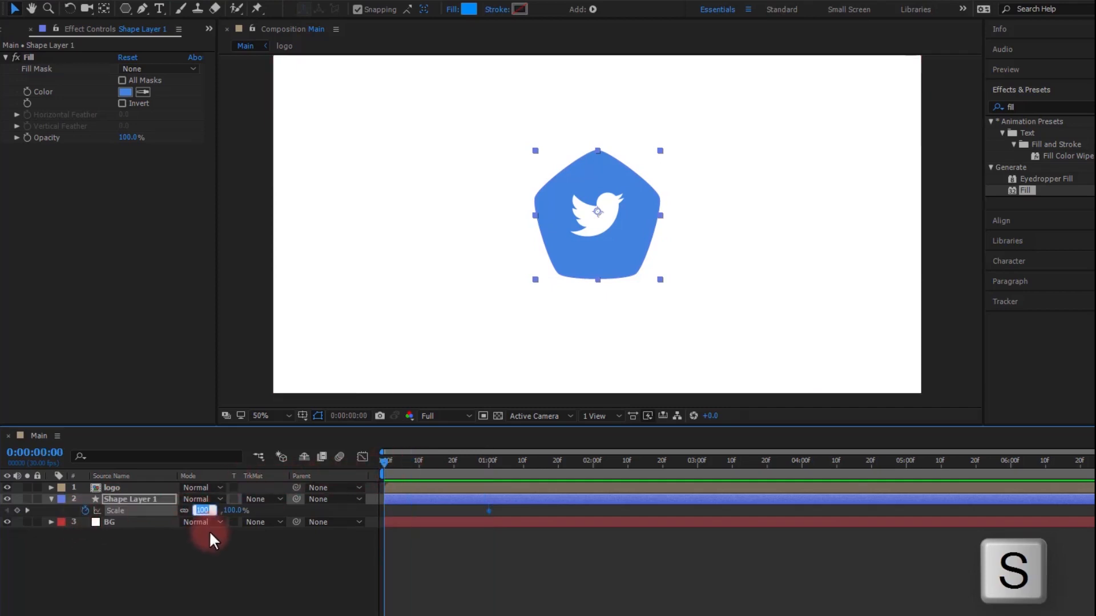
{"action": "type", "text": "0"}
{"action": "key", "text": "Return"}
{"action": "left_click_drag", "start_coordinate": [502, 509], "coordinate": [338, 516]}
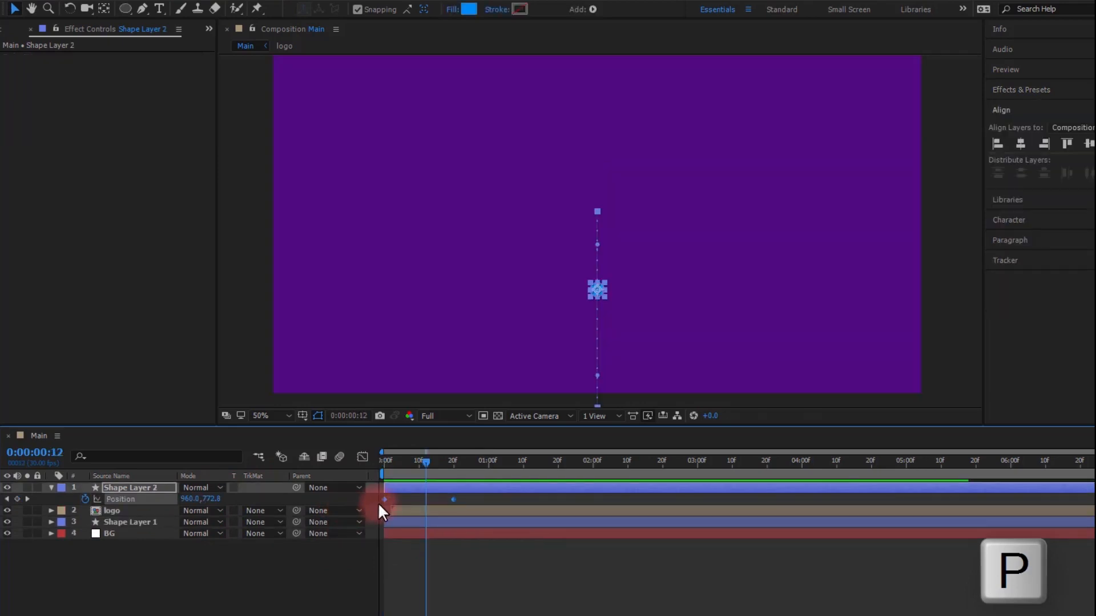
Step: Apply Easy Ease to Shape Layer 2's position keyframes and shape their speed graph into a sharp peak around frame 11
{"action": "right_click", "coordinate": [384, 498]}
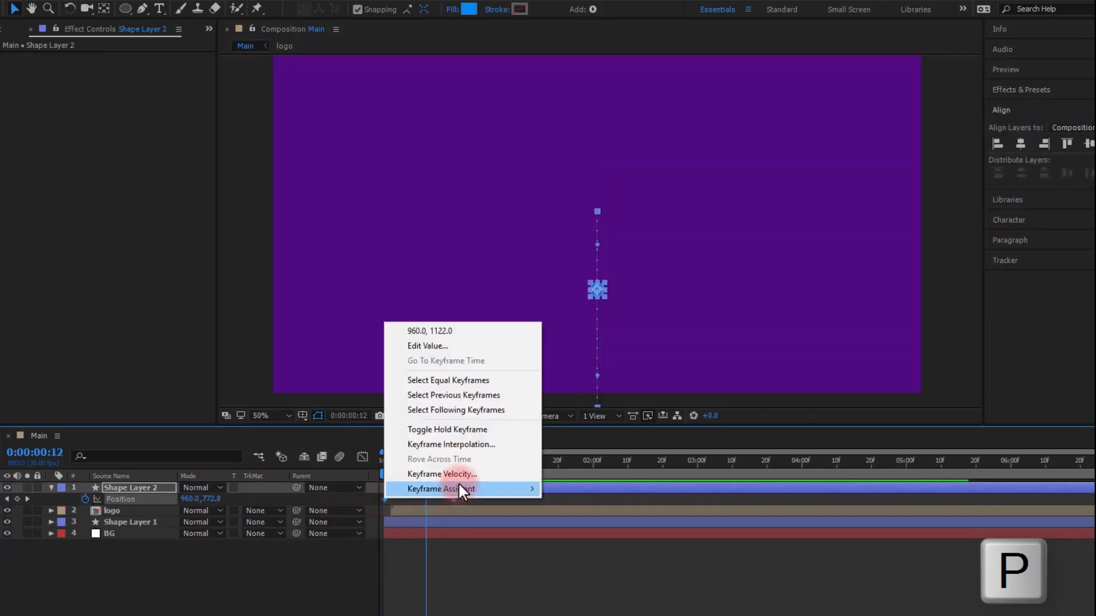
{"action": "mouse_move", "coordinate": [458, 488]}
{"action": "left_click", "coordinate": [594, 519]}
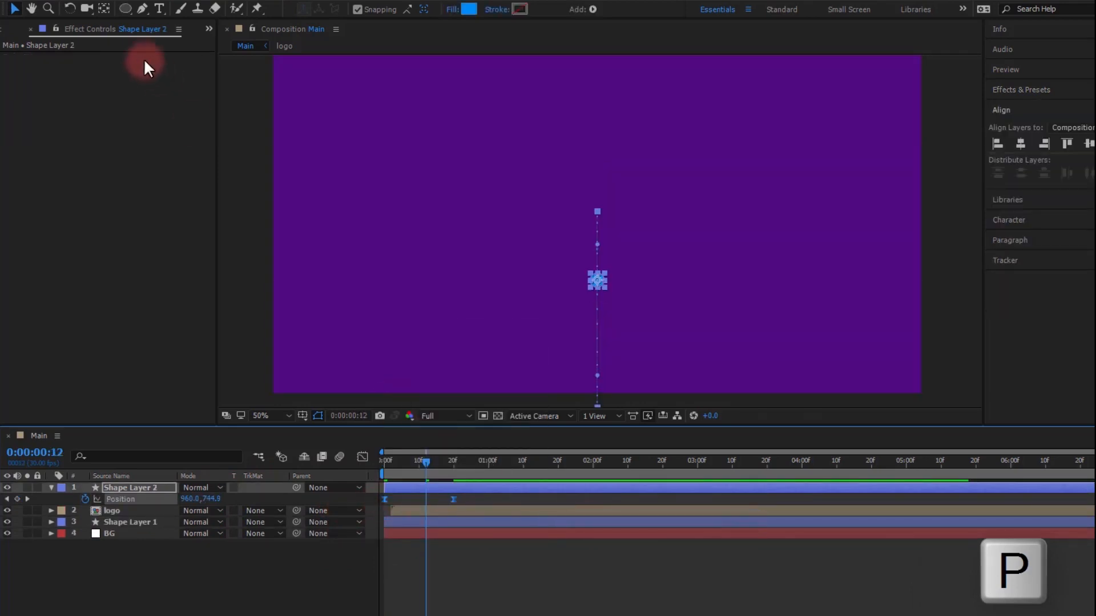
{"action": "left_click", "coordinate": [361, 457]}
{"action": "key", "text": "F9"}
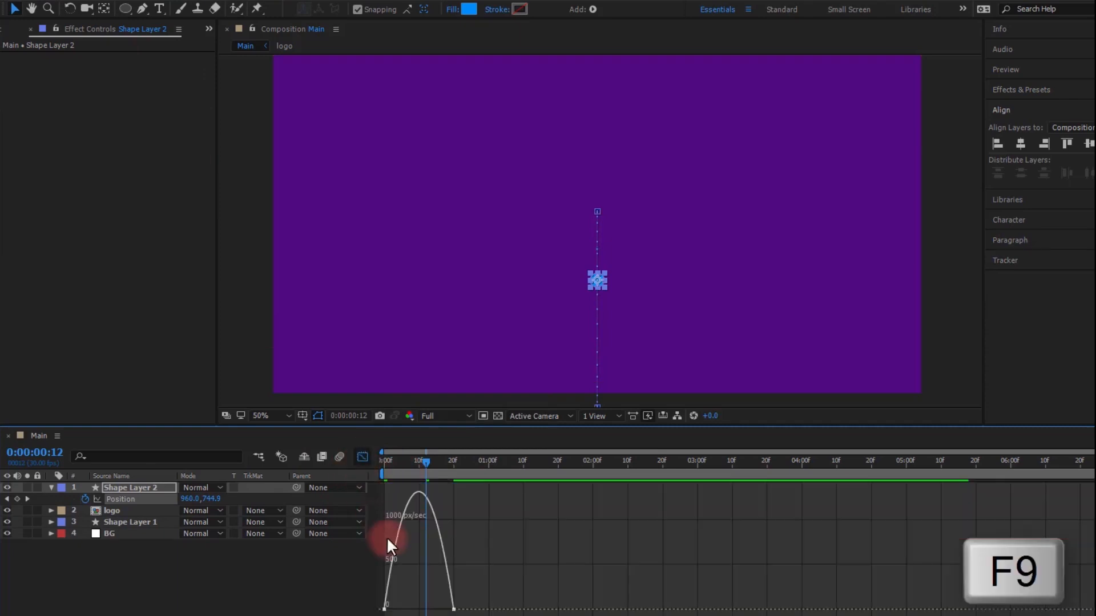
{"action": "left_click_drag", "start_coordinate": [385, 609], "coordinate": [429, 612]}
{"action": "left_click", "coordinate": [361, 457]}
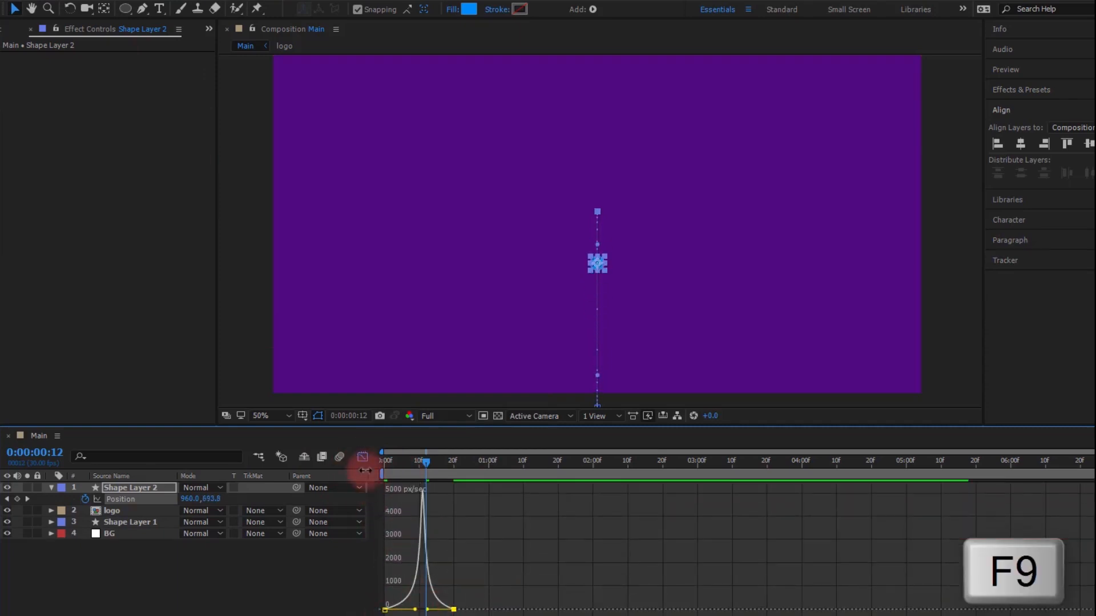
Step: Play back the animation from the start and stop at frame 15
{"action": "left_click", "coordinate": [323, 580]}
{"action": "left_click_drag", "start_coordinate": [413, 474], "coordinate": [312, 474]}
{"action": "key", "text": "space"}
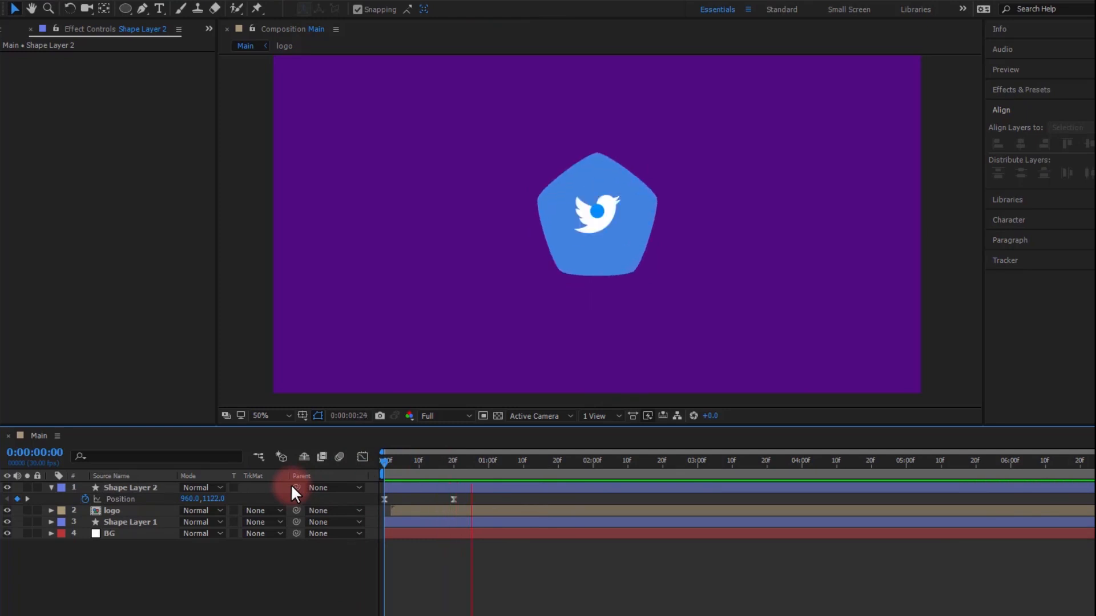
{"action": "left_click", "coordinate": [436, 463]}
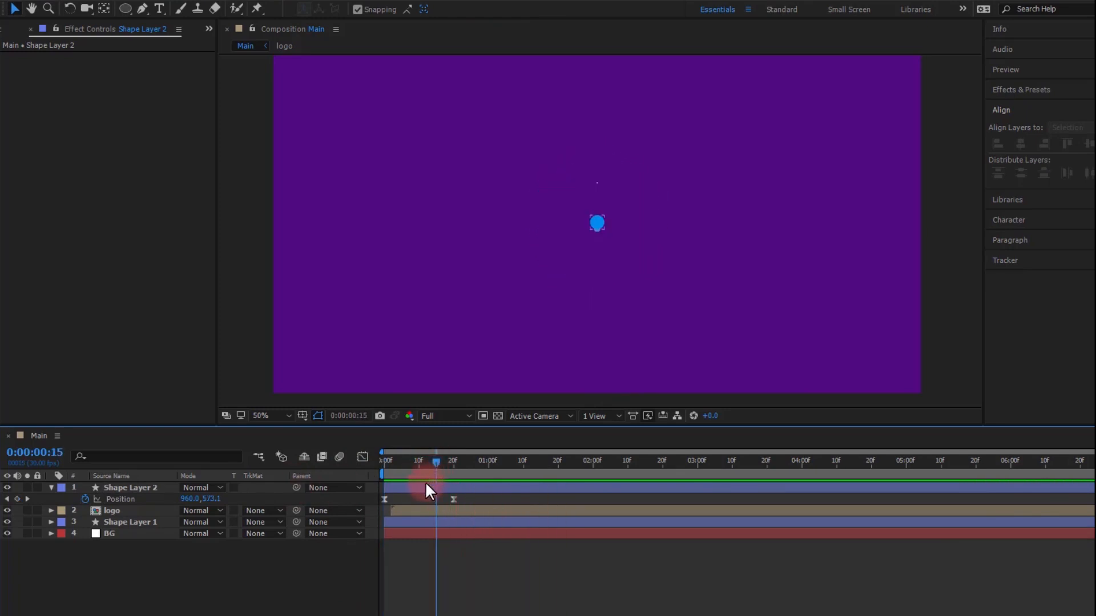
Step: Move the playhead to frame 20 and duplicate Shape Layer 2
{"action": "left_click", "coordinate": [424, 486]}
{"action": "left_click_drag", "start_coordinate": [437, 459], "coordinate": [453, 461]}
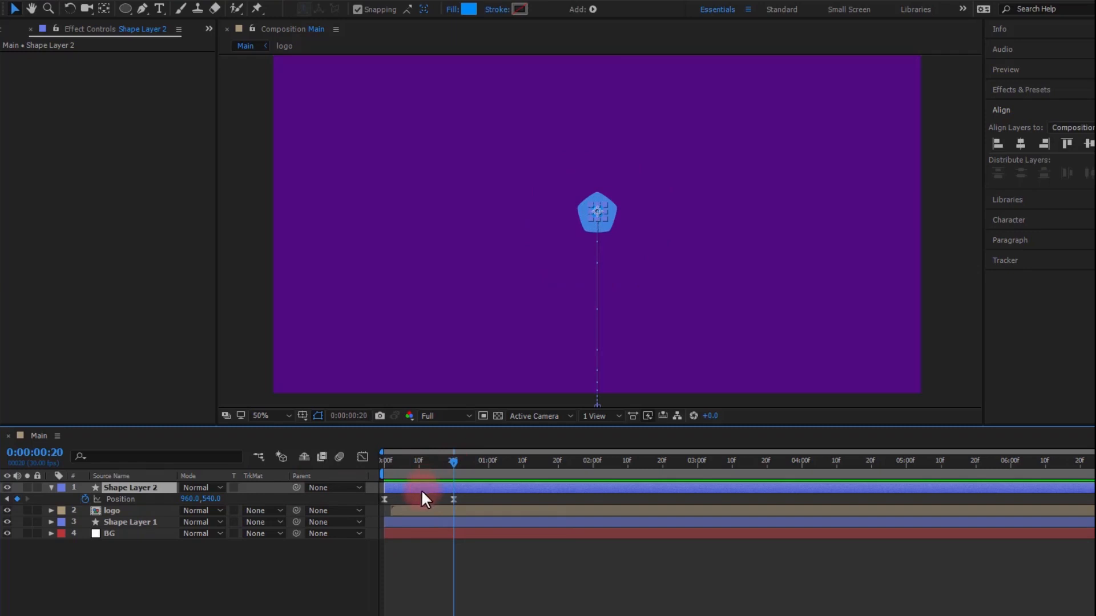
{"action": "key", "text": "ctrl+d"}
Step: Apply the Fill effect to Shape Layer 2 and sample its color from the blue pentagon
{"action": "left_click", "coordinate": [138, 499]}
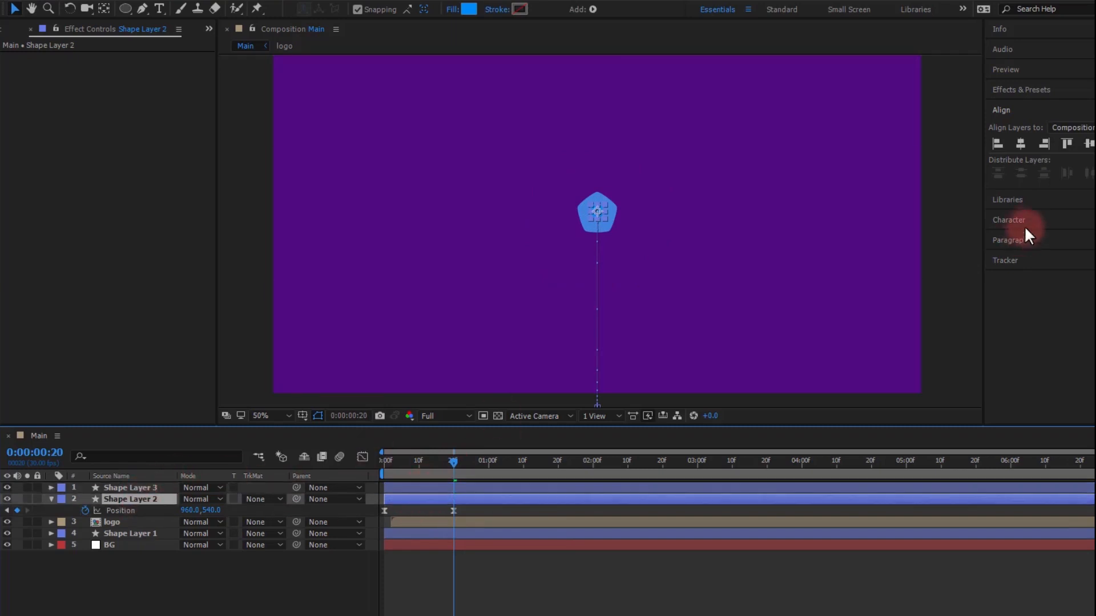
{"action": "left_click", "coordinate": [1010, 69]}
{"action": "left_click", "coordinate": [1010, 72]}
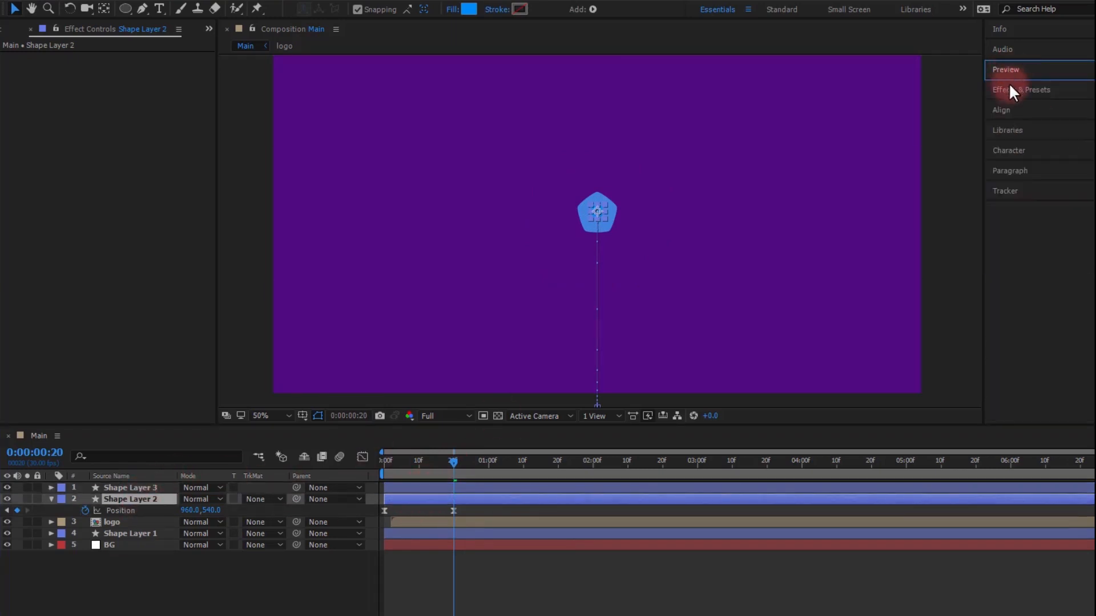
{"action": "left_click", "coordinate": [1012, 89]}
{"action": "left_click_drag", "start_coordinate": [1022, 189], "coordinate": [142, 499]}
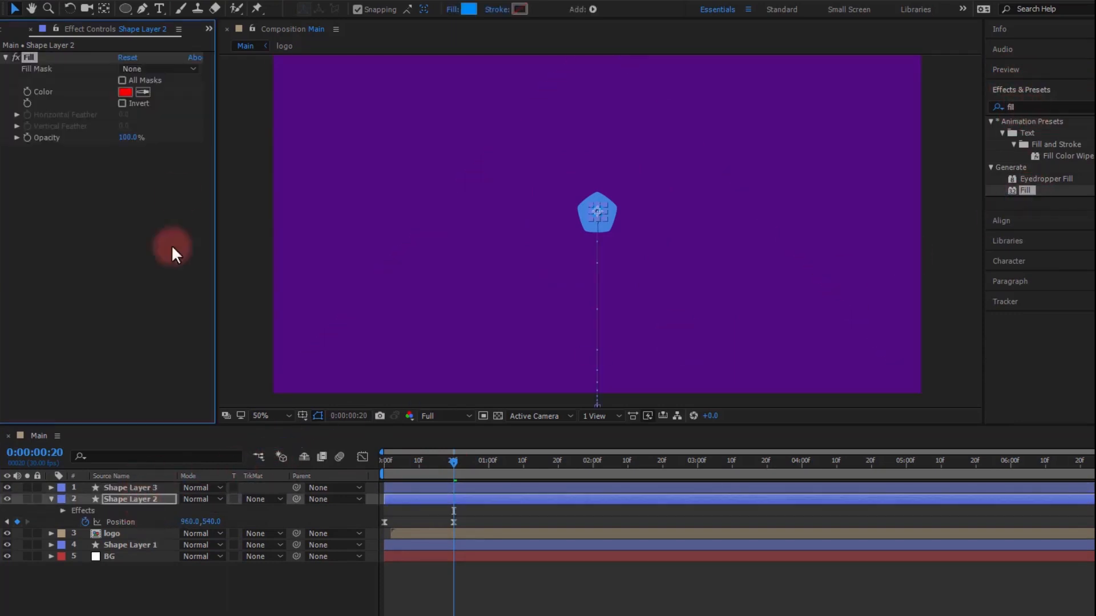
{"action": "left_click", "coordinate": [142, 93]}
{"action": "left_click", "coordinate": [601, 215]}
Step: Apply the Fill effect to Shape Layer 3 and set its color to white
{"action": "left_click", "coordinate": [118, 490]}
{"action": "left_click_drag", "start_coordinate": [1025, 190], "coordinate": [116, 493]}
{"action": "left_click", "coordinate": [125, 92]}
{"action": "left_click_drag", "start_coordinate": [451, 420], "coordinate": [213, 308]}
{"action": "left_click", "coordinate": [566, 372]}
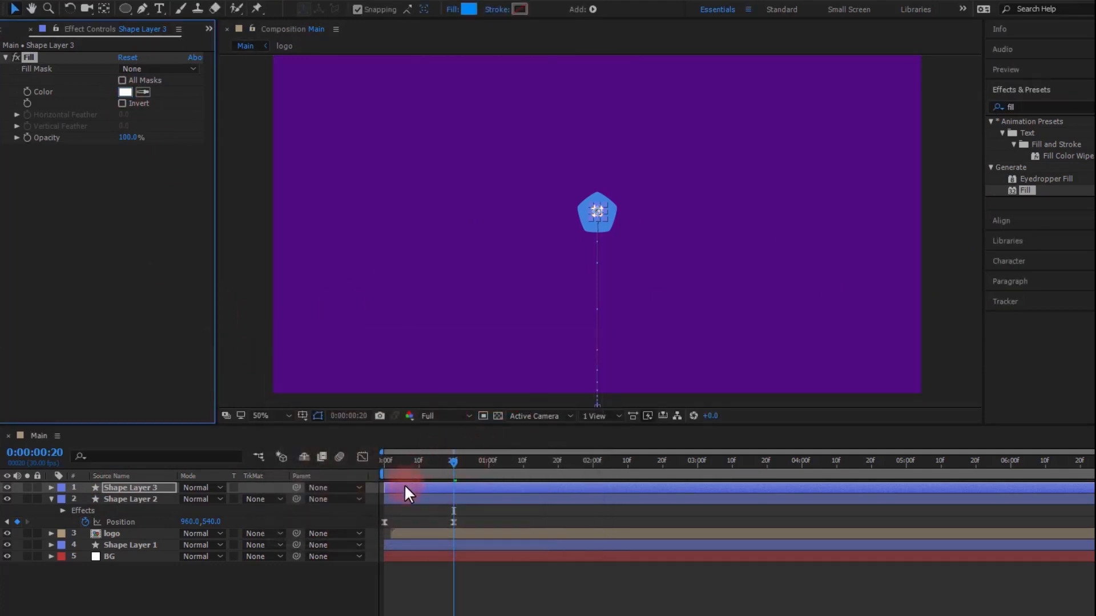
Step: Change Shape Layer 3's position keyframe at frame 0 to about 960, 15, near the frame's upper edge, and scrub the first frames
{"action": "left_click", "coordinate": [404, 486]}
{"action": "key", "text": "p"}
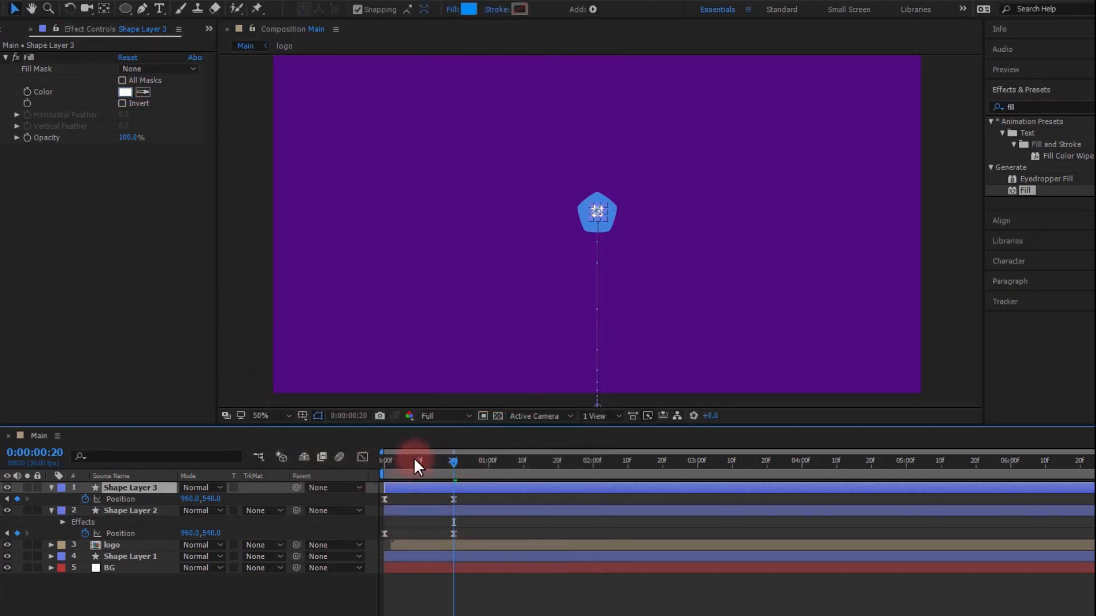
{"action": "left_click", "coordinate": [382, 463]}
{"action": "left_click_drag", "start_coordinate": [217, 505], "coordinate": [1, 263]}
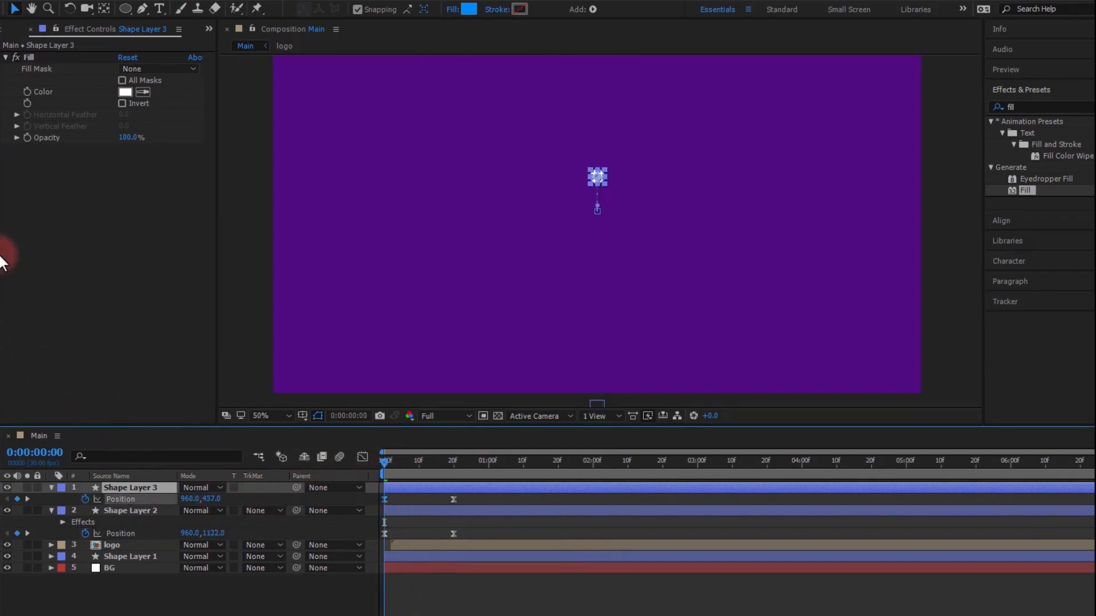
{"action": "left_click_drag", "start_coordinate": [201, 499], "coordinate": [2, 501]}
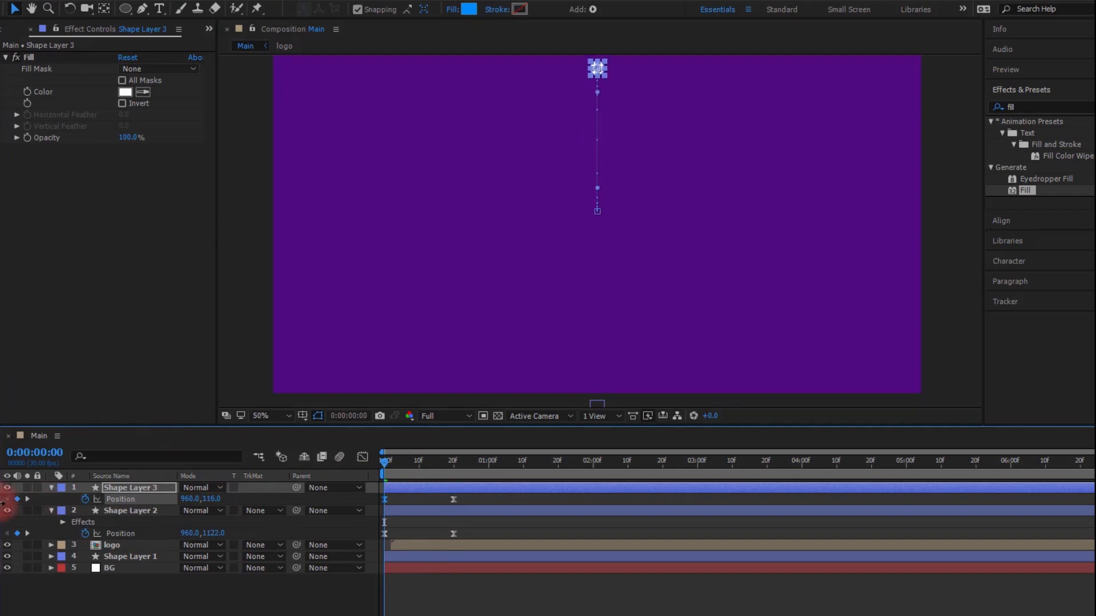
{"action": "left_click_drag", "start_coordinate": [210, 498], "coordinate": [137, 497]}
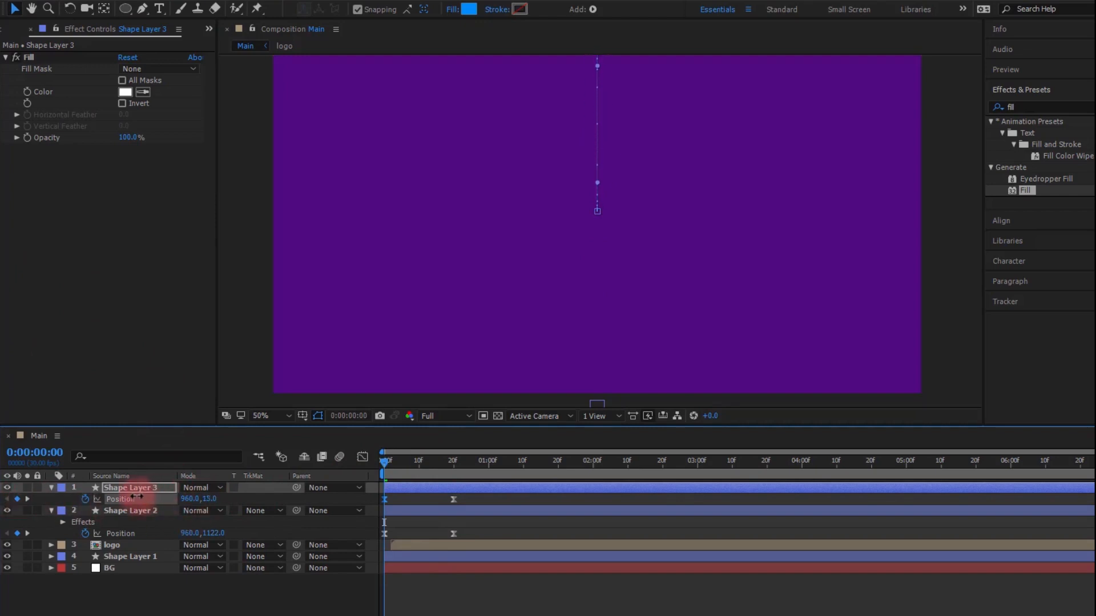
{"action": "left_click", "coordinate": [127, 604]}
{"action": "left_click", "coordinate": [394, 460]}
{"action": "mouse_move", "coordinate": [400, 464]}
{"action": "left_mouse_down"}
{"action": "mouse_move", "coordinate": [479, 477]}
{"action": "mouse_move", "coordinate": [388, 479]}
{"action": "left_mouse_up"}
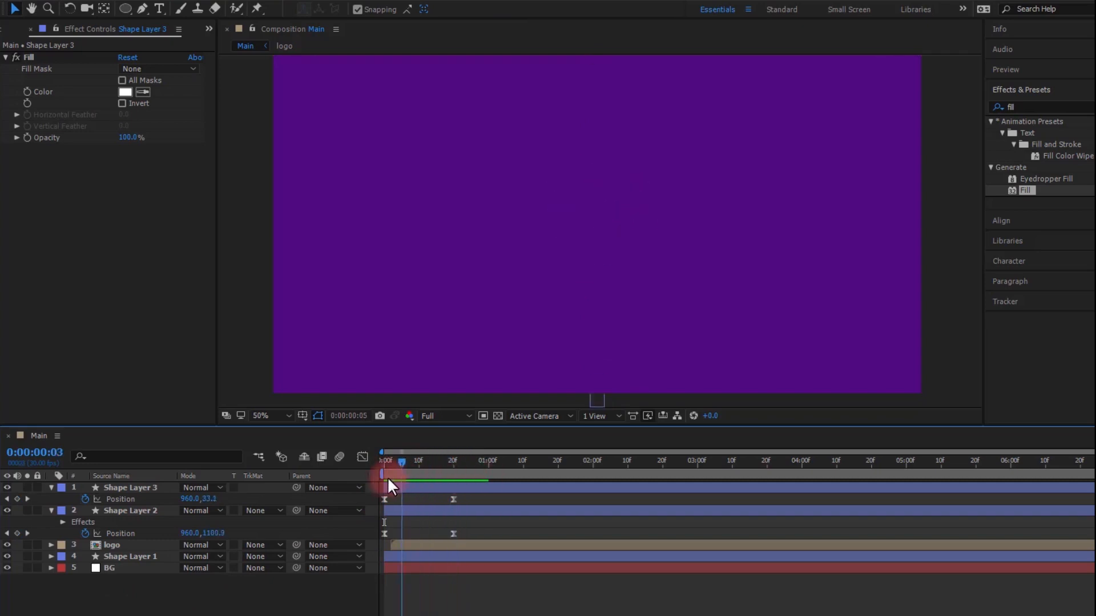
Step: Move Shape Layer 3 and Shape Layer 2 below Shape Layer 1 in the layer order and play back the animation
{"action": "left_click", "coordinate": [51, 510]}
{"action": "left_click", "coordinate": [52, 487]}
{"action": "left_click", "coordinate": [125, 488]}
{"action": "left_click", "coordinate": [126, 500], "text": "shift"}
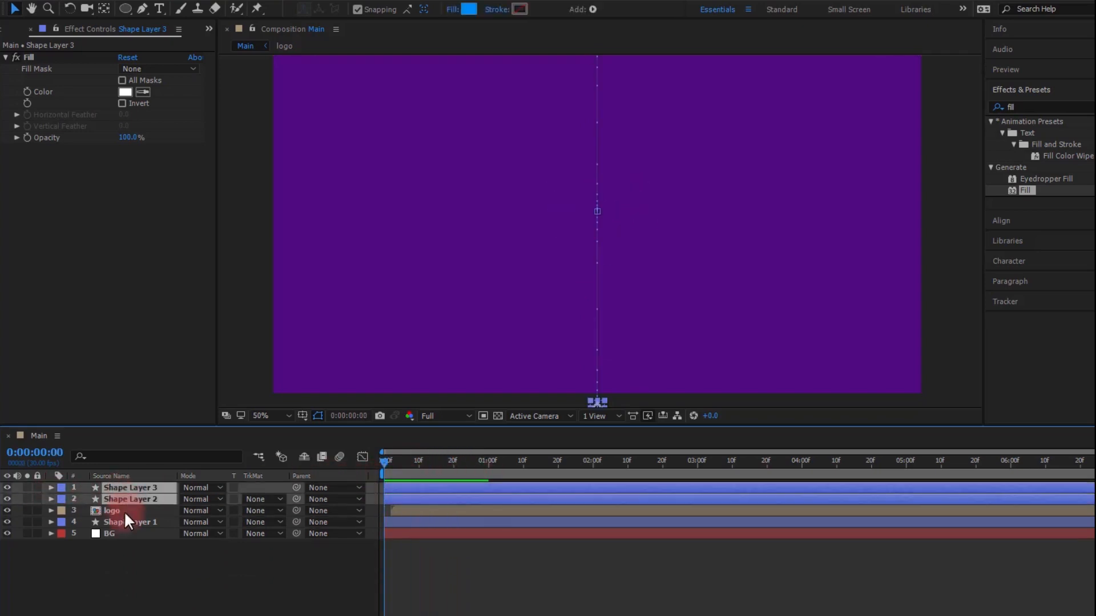
{"action": "left_click_drag", "start_coordinate": [130, 498], "coordinate": [132, 530]}
{"action": "left_click", "coordinate": [125, 574]}
{"action": "key", "text": "space"}
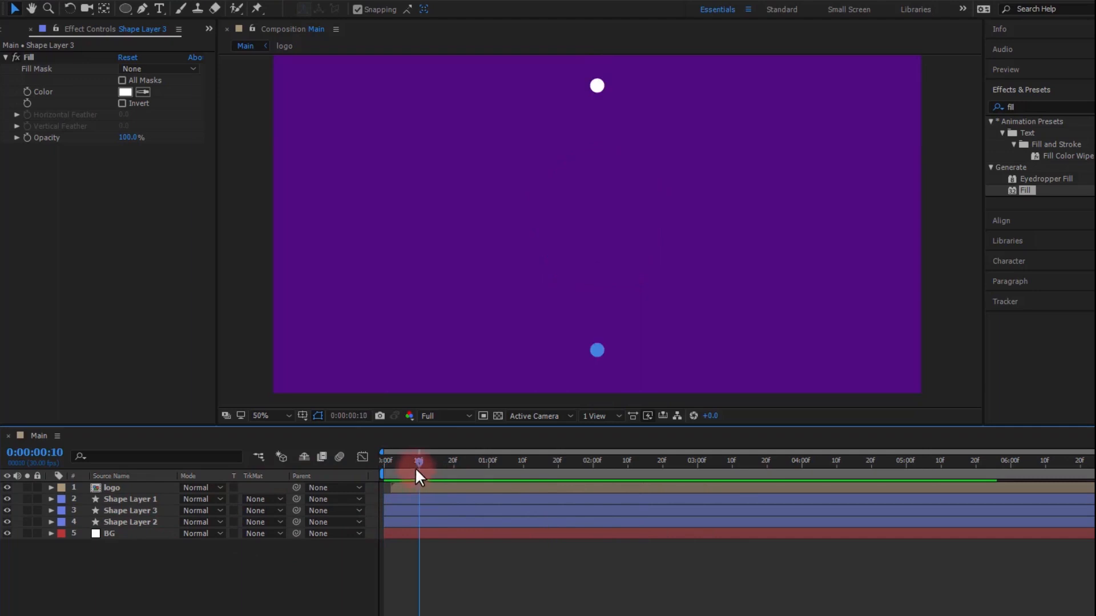
{"action": "key", "text": "space"}
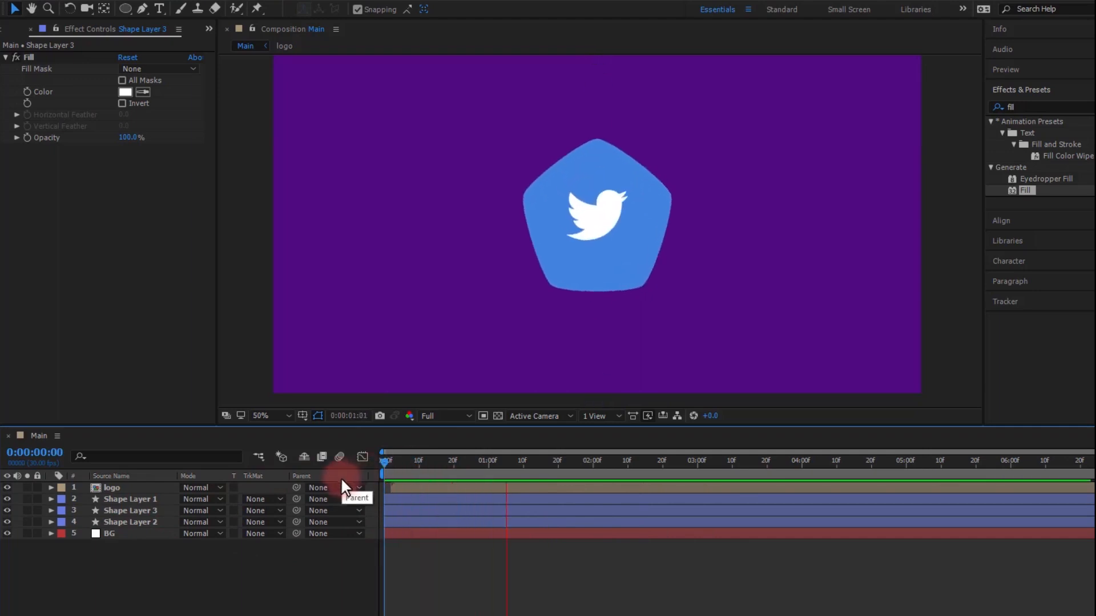
Step: Shift the logo and Shape Layer 1 layers about 9 frames later in time and play back the animation from the start
{"action": "left_click", "coordinate": [417, 463]}
{"action": "left_click", "coordinate": [394, 500]}
{"action": "left_click", "coordinate": [407, 490], "text": "ctrl"}
{"action": "left_click_drag", "start_coordinate": [403, 498], "coordinate": [434, 504]}
{"action": "left_click", "coordinate": [419, 484]}
{"action": "left_click_drag", "start_coordinate": [419, 465], "coordinate": [244, 487]}
{"action": "key", "text": "space"}
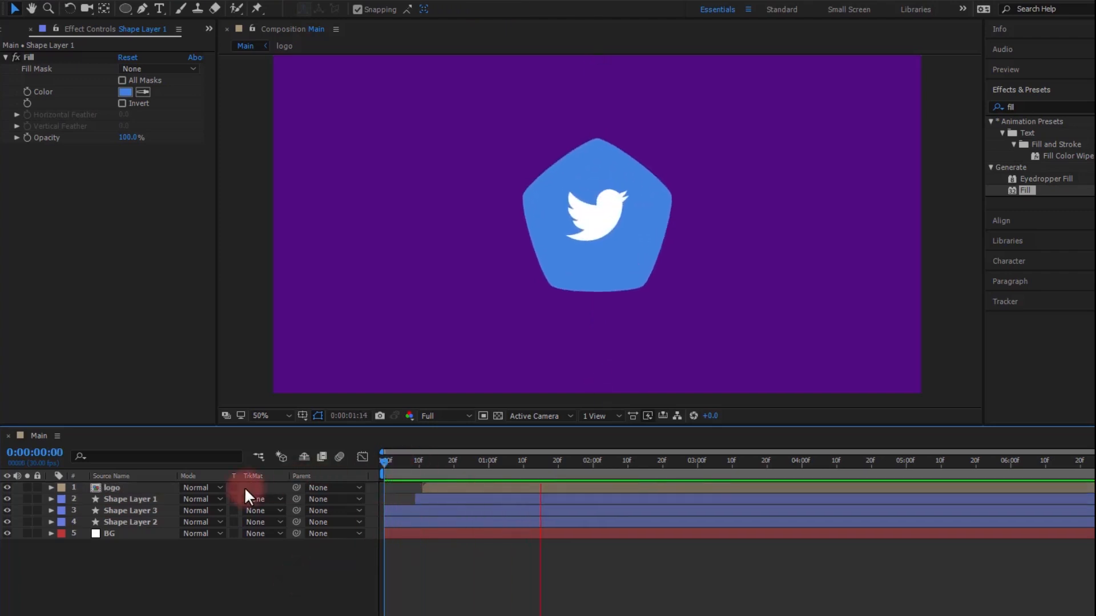
Step: Shift the logo and Shape Layer 1 layers about 6 frames earlier in time and play back the animation from the start
{"action": "left_click", "coordinate": [404, 458]}
{"action": "left_click", "coordinate": [434, 502]}
{"action": "left_click", "coordinate": [432, 487], "text": "ctrl"}
{"action": "left_click_drag", "start_coordinate": [433, 499], "coordinate": [412, 498]}
{"action": "key", "text": "F2"}
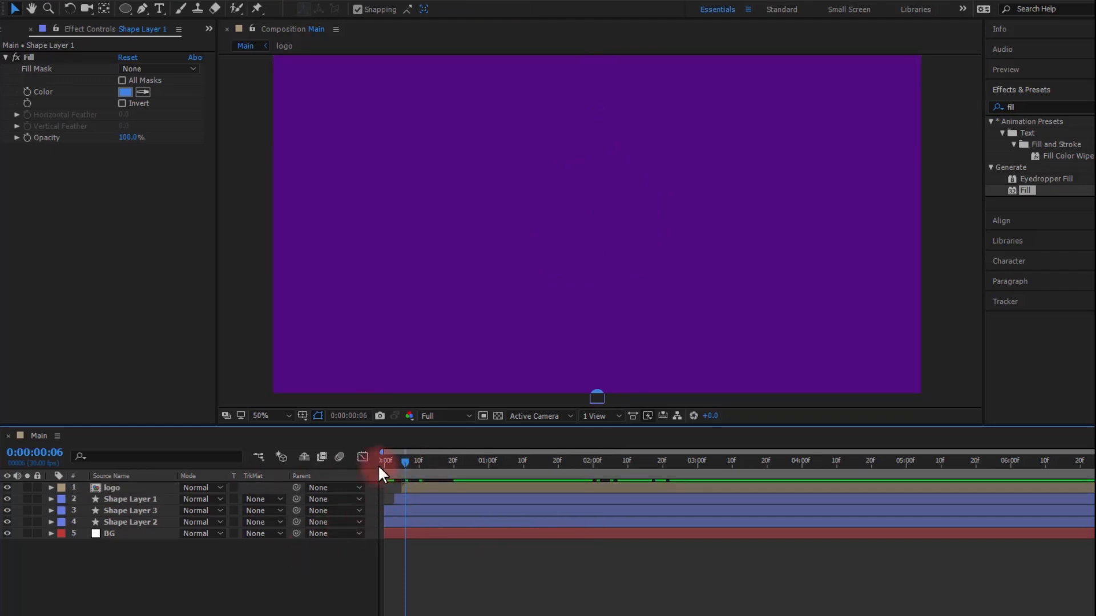
{"action": "key", "text": "space"}
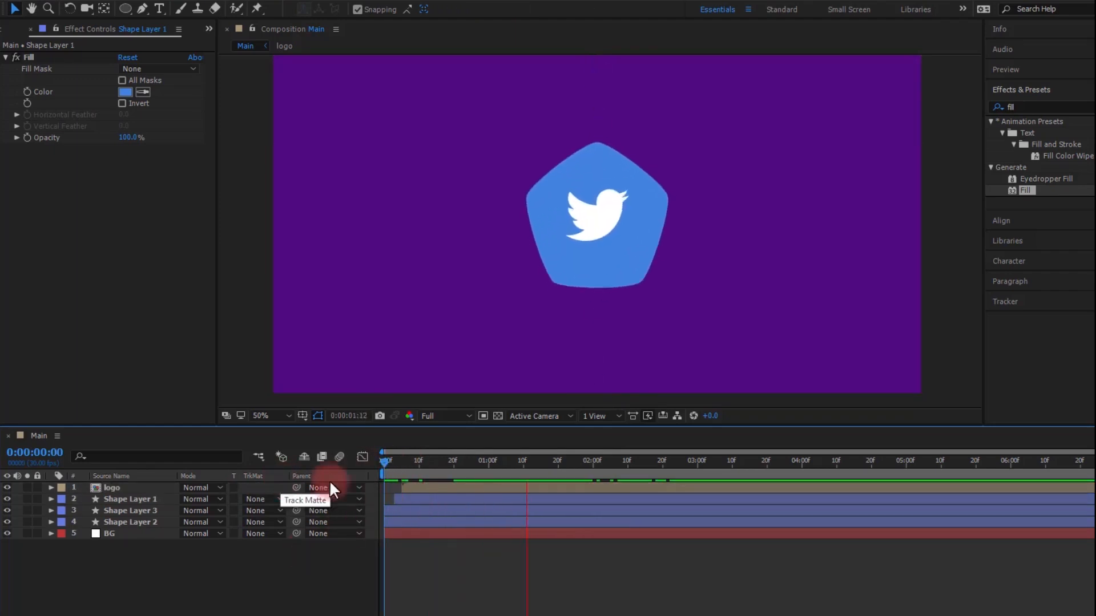
Step: Reveal the position keyframes of Shape Layer 3 and Shape Layer 2
{"action": "left_click", "coordinate": [423, 460]}
{"action": "left_click", "coordinate": [400, 510]}
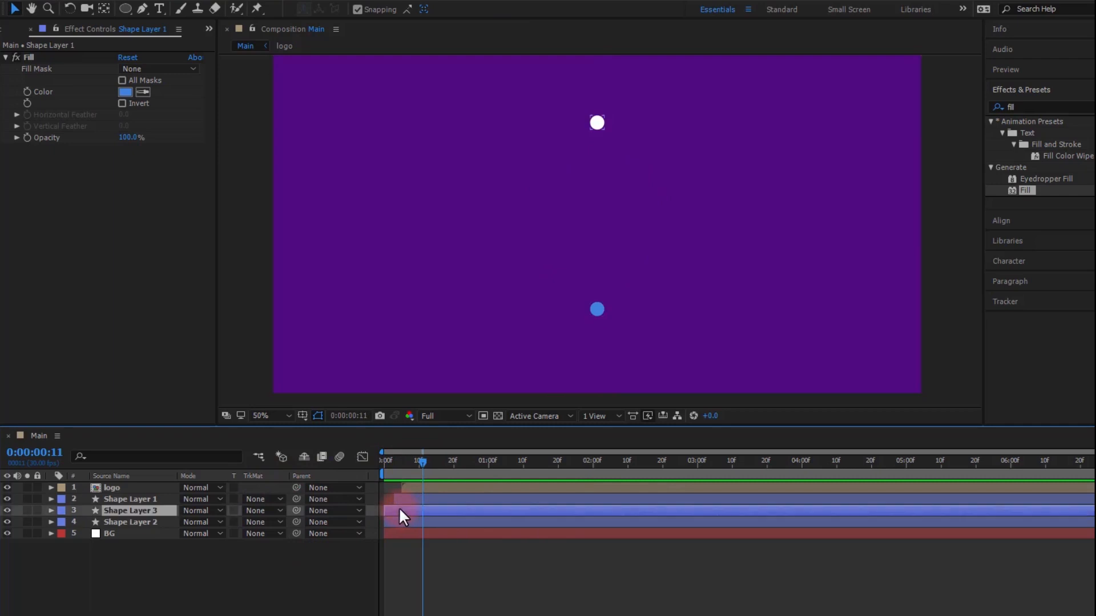
{"action": "left_click", "coordinate": [400, 521], "text": "ctrl"}
{"action": "key", "text": "p"}
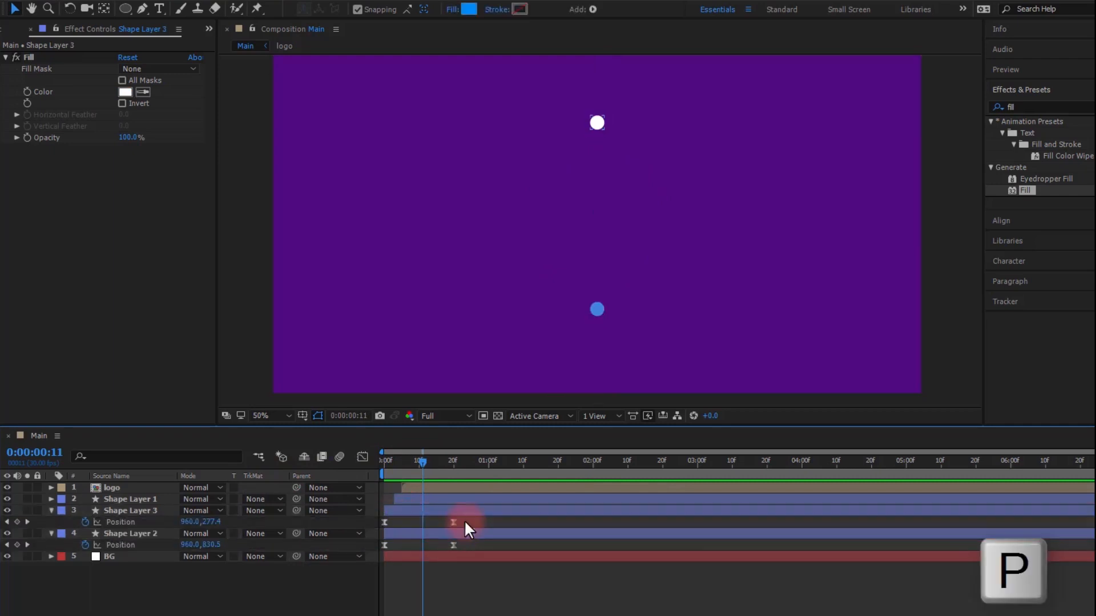
Step: Try shaping both circles' position speed curves to peak in the first frames and ease out slowly, and play back the animation
{"action": "left_click", "coordinate": [362, 457]}
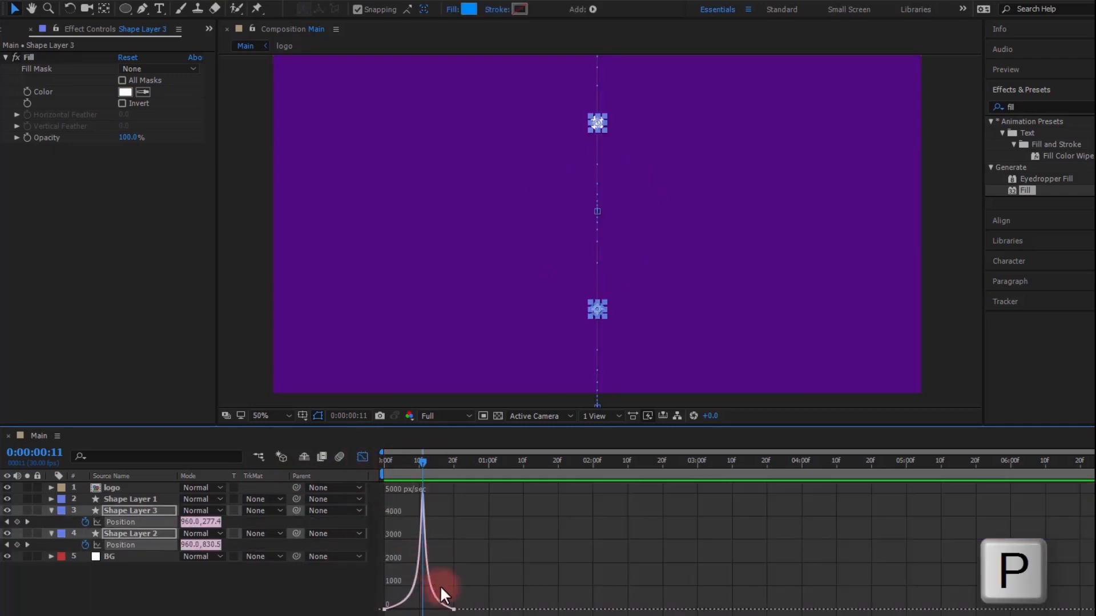
{"action": "left_click_drag", "start_coordinate": [470, 583], "coordinate": [371, 578]}
{"action": "key", "text": "ctrl+z"}
{"action": "left_click_drag", "start_coordinate": [491, 604], "coordinate": [407, 596]}
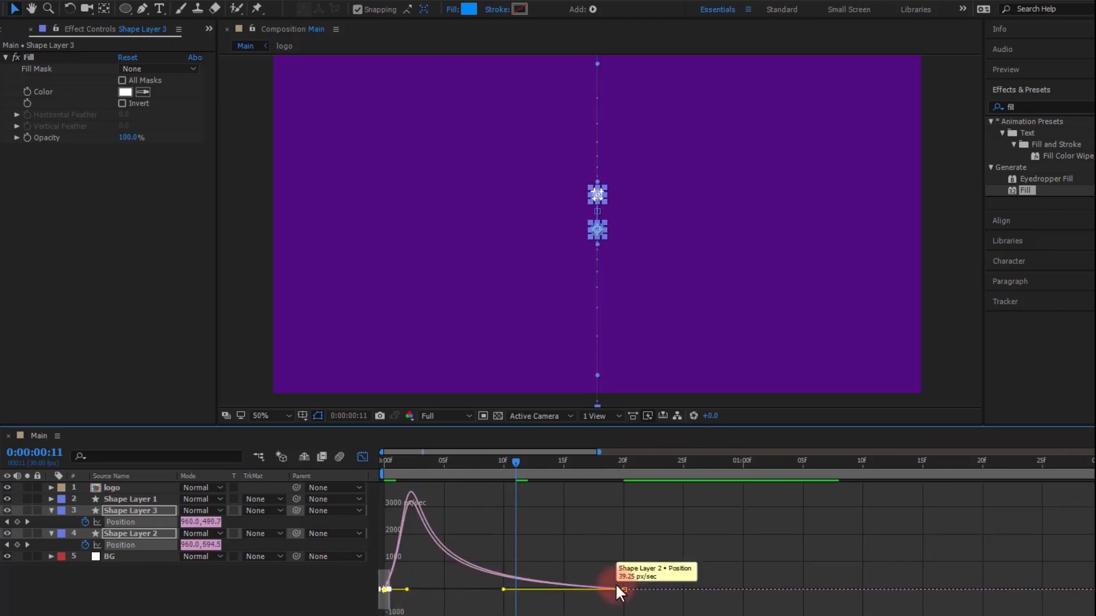
{"action": "left_click", "coordinate": [625, 590]}
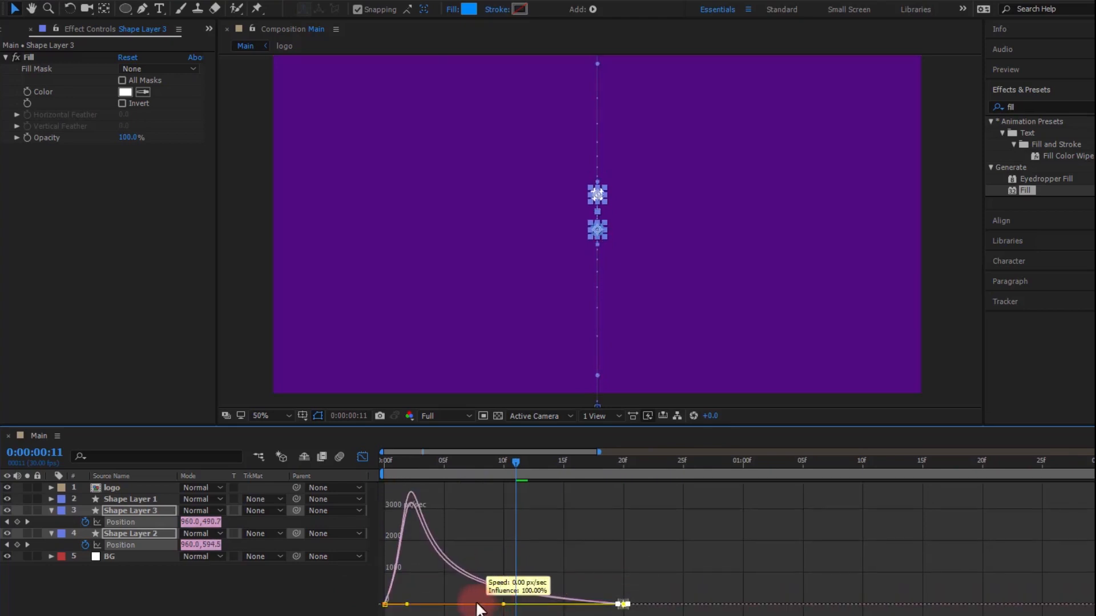
{"action": "left_click", "coordinate": [394, 459]}
{"action": "left_click", "coordinate": [245, 600]}
{"action": "key", "text": "space"}
{"action": "key", "text": "shift+F3"}
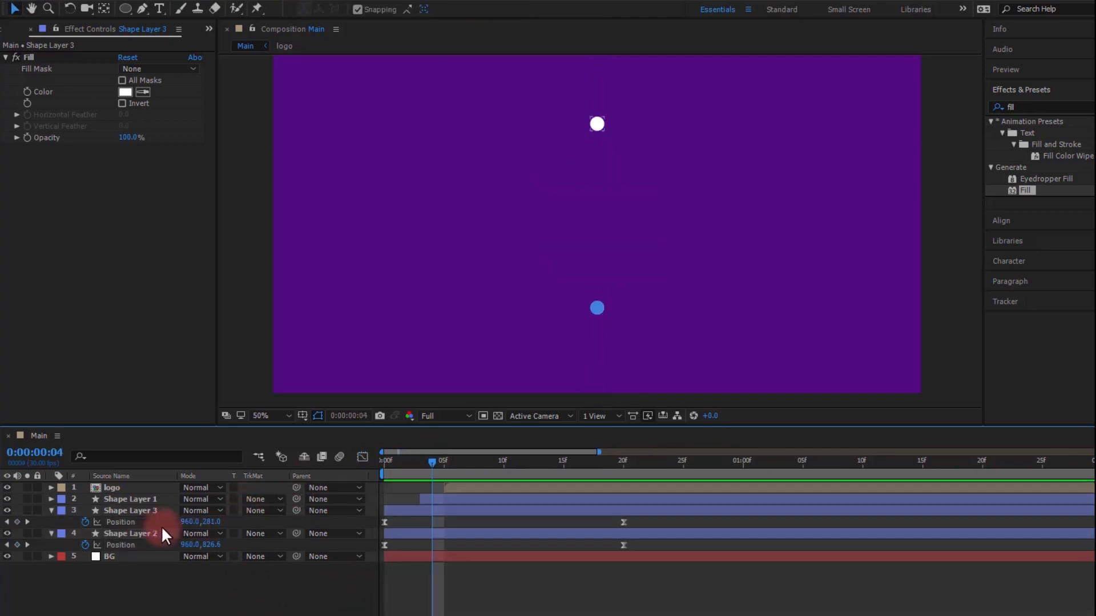
Step: Reshape the position speed curves of Shape Layer 3 and Shape Layer 2 for a slow start and a peak near frame 16
{"action": "left_click", "coordinate": [117, 511]}
{"action": "left_click", "coordinate": [145, 534], "text": "shift"}
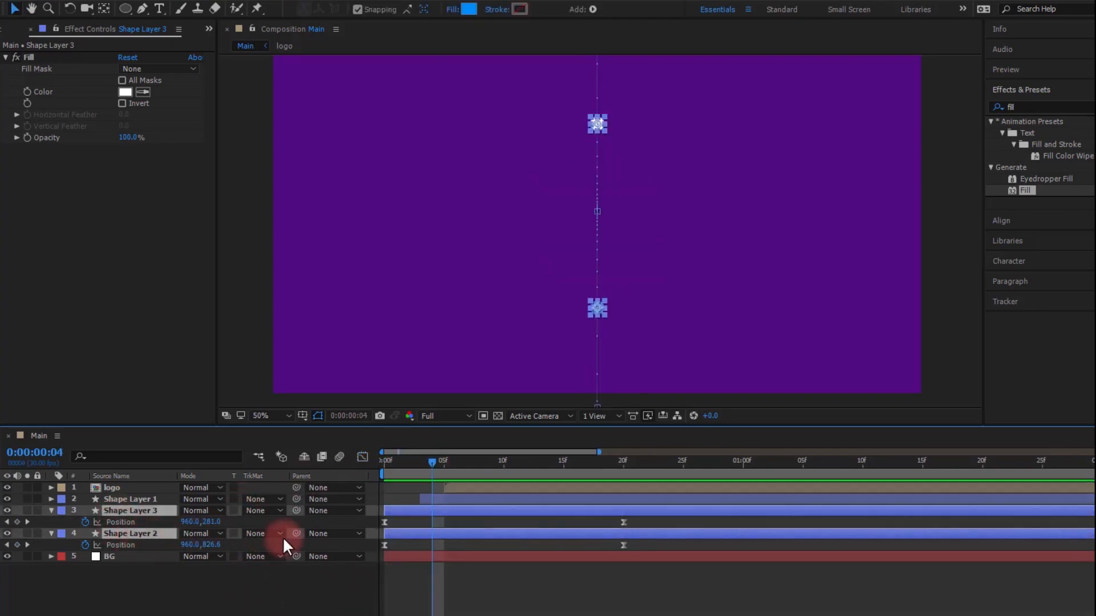
{"action": "left_click", "coordinate": [356, 454]}
{"action": "left_click", "coordinate": [356, 454]}
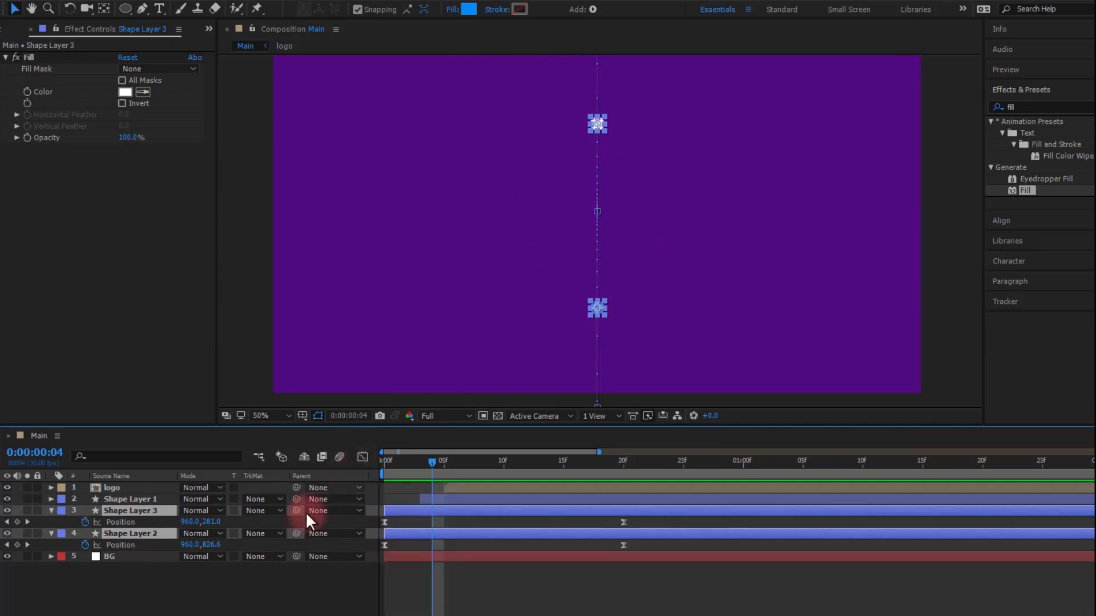
{"action": "left_click", "coordinate": [138, 545]}
{"action": "left_click", "coordinate": [122, 522], "text": "shift"}
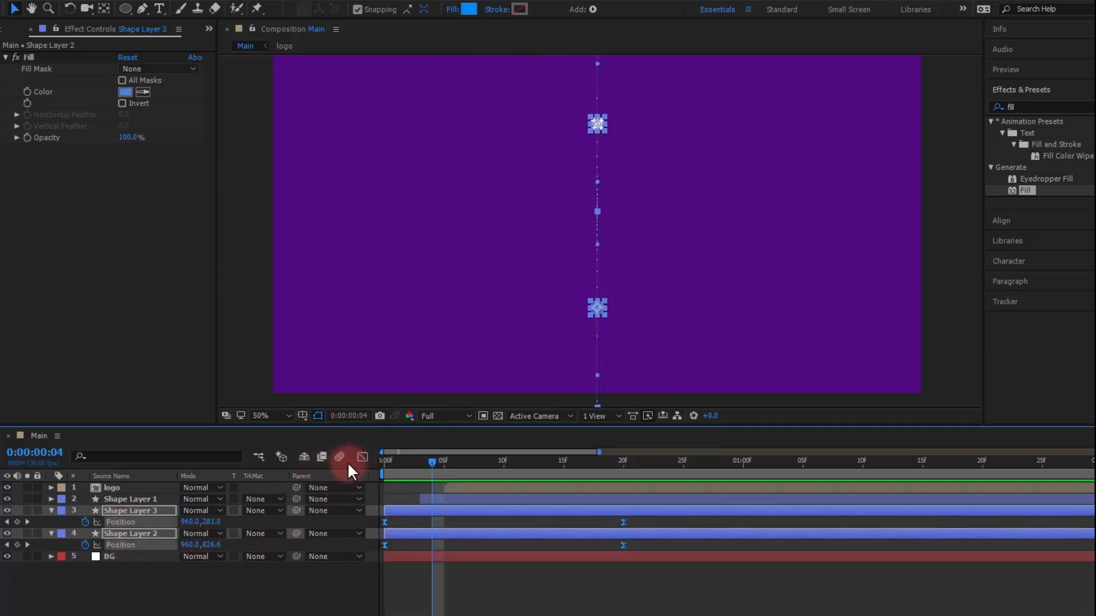
{"action": "left_click", "coordinate": [361, 456]}
{"action": "left_click_drag", "start_coordinate": [390, 598], "coordinate": [613, 614]}
{"action": "left_click_drag", "start_coordinate": [504, 608], "coordinate": [586, 608]}
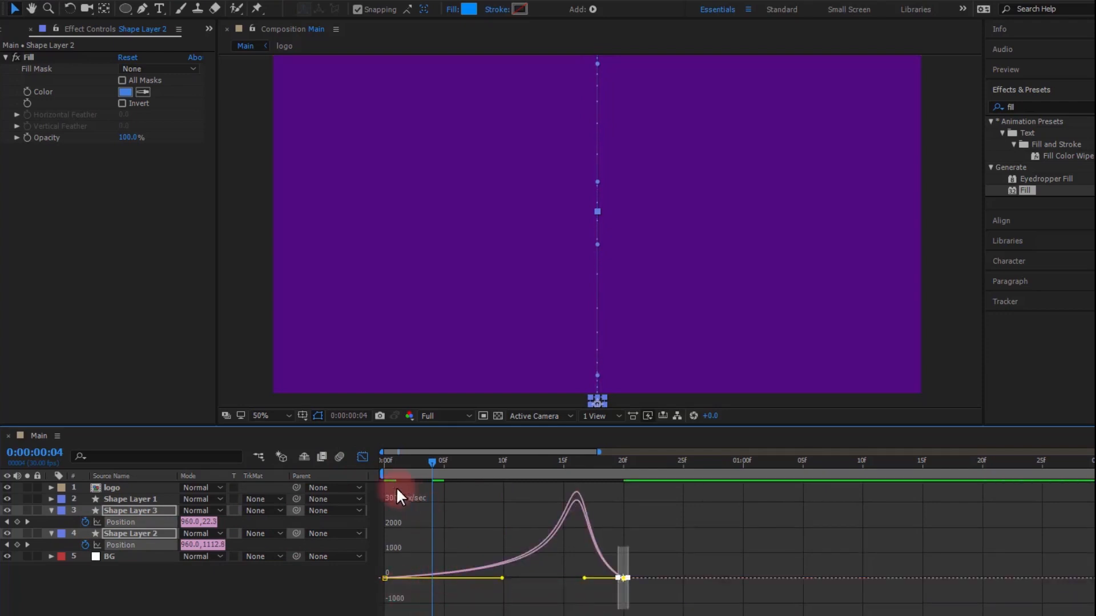
{"action": "left_click", "coordinate": [365, 459]}
Step: Play back and scrub the composition repeatedly to examine how the circles' arrival leads into the pentagon and logo
{"action": "left_click_drag", "start_coordinate": [430, 463], "coordinate": [241, 500]}
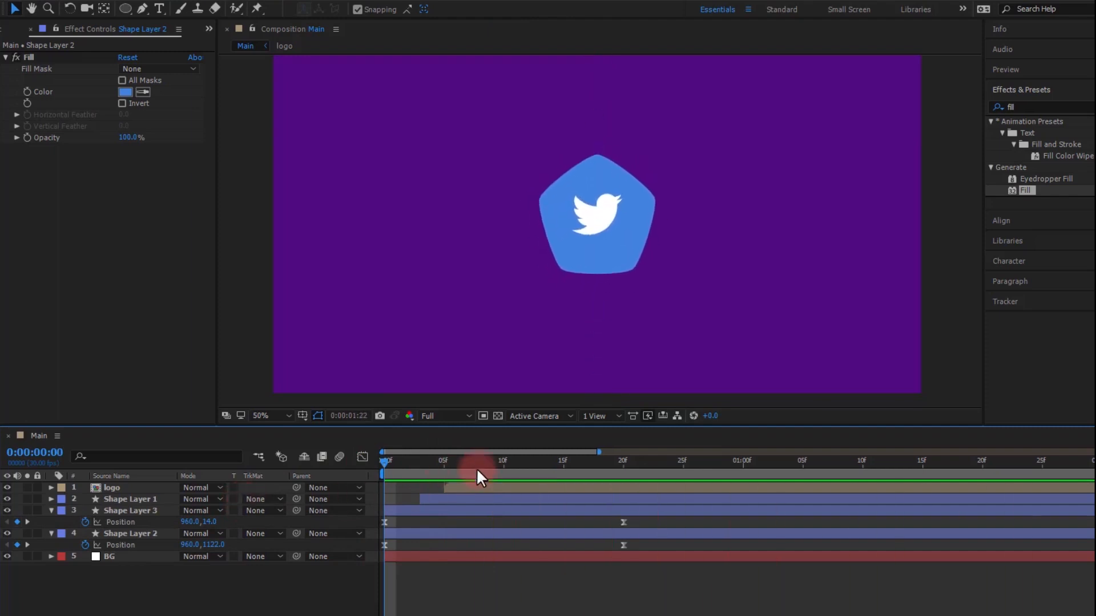
{"action": "left_click_drag", "start_coordinate": [476, 468], "coordinate": [293, 492]}
{"action": "key", "text": "space"}
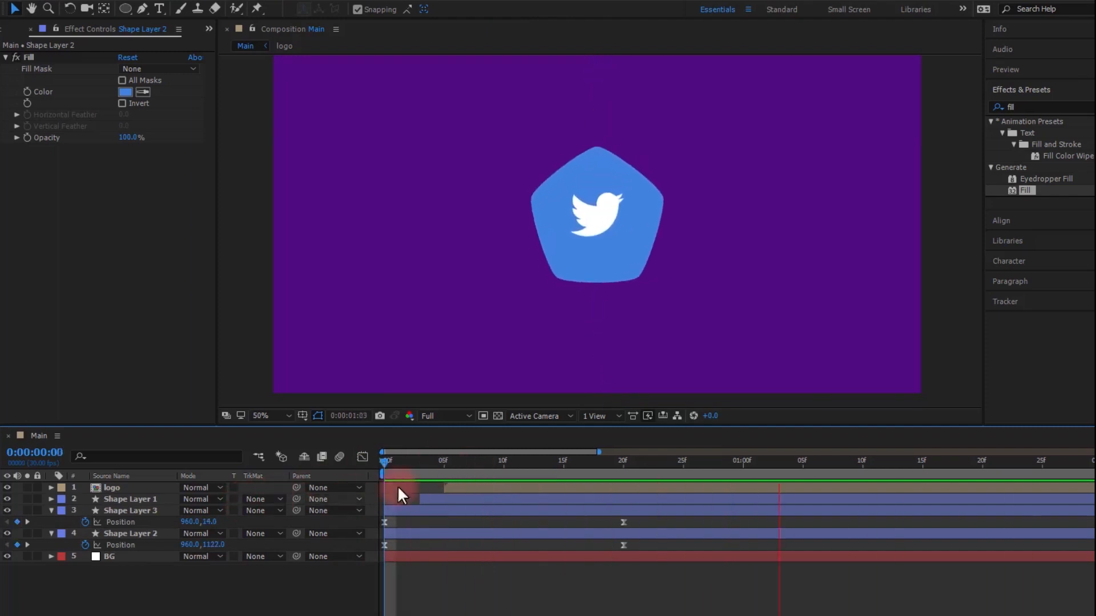
{"action": "left_click_drag", "start_coordinate": [476, 466], "coordinate": [302, 488]}
{"action": "left_click_drag", "start_coordinate": [481, 463], "coordinate": [623, 489]}
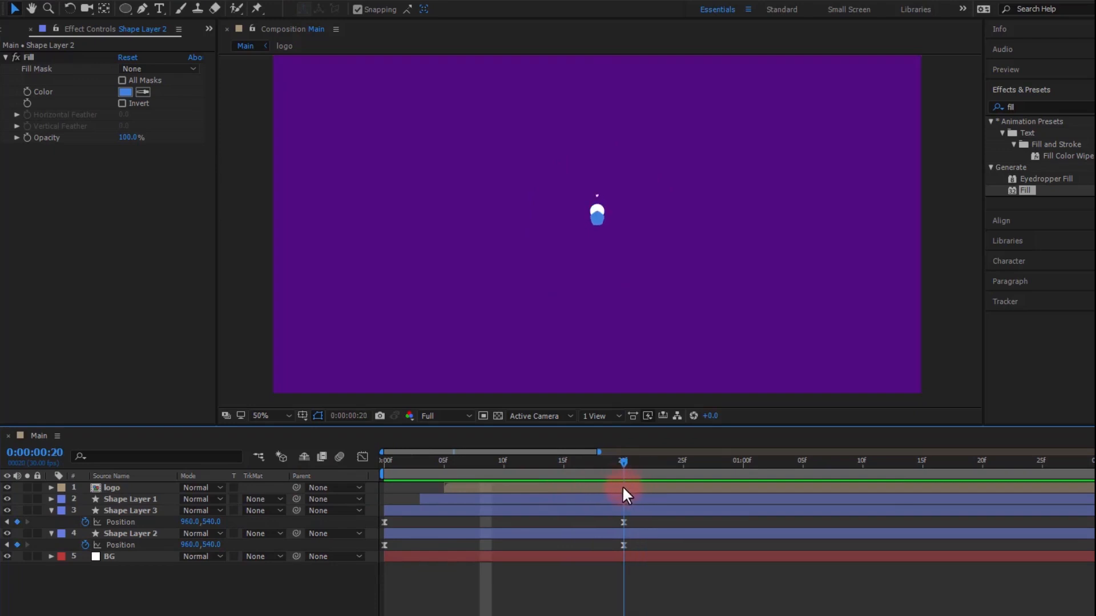
{"action": "left_click", "coordinate": [507, 509]}
{"action": "left_click", "coordinate": [305, 585]}
{"action": "key", "text": "Home"}
{"action": "key", "text": "space"}
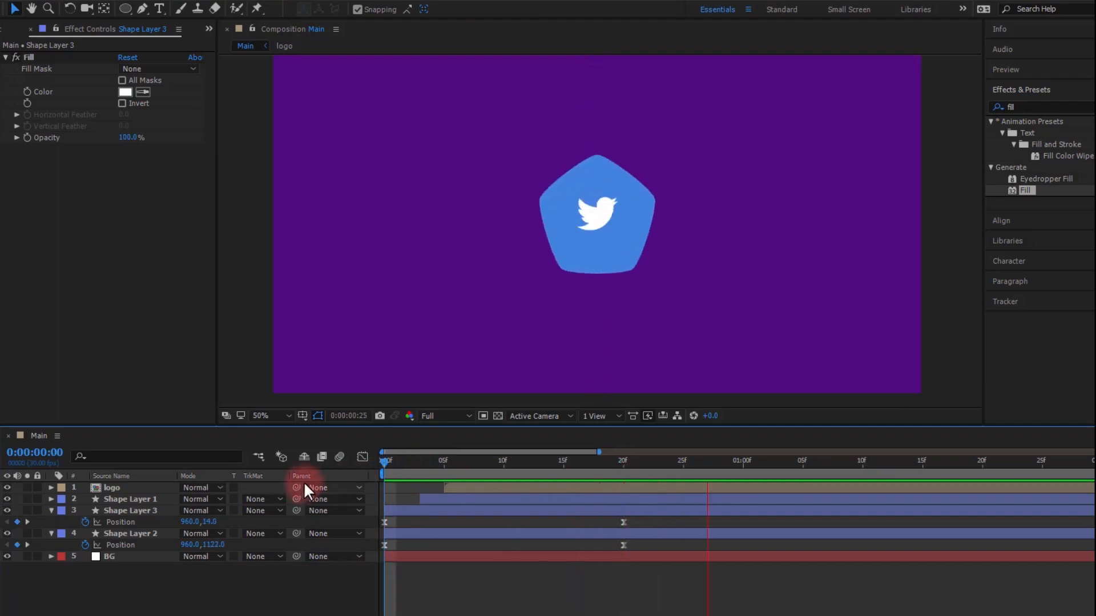
{"action": "left_click_drag", "start_coordinate": [460, 458], "coordinate": [379, 474]}
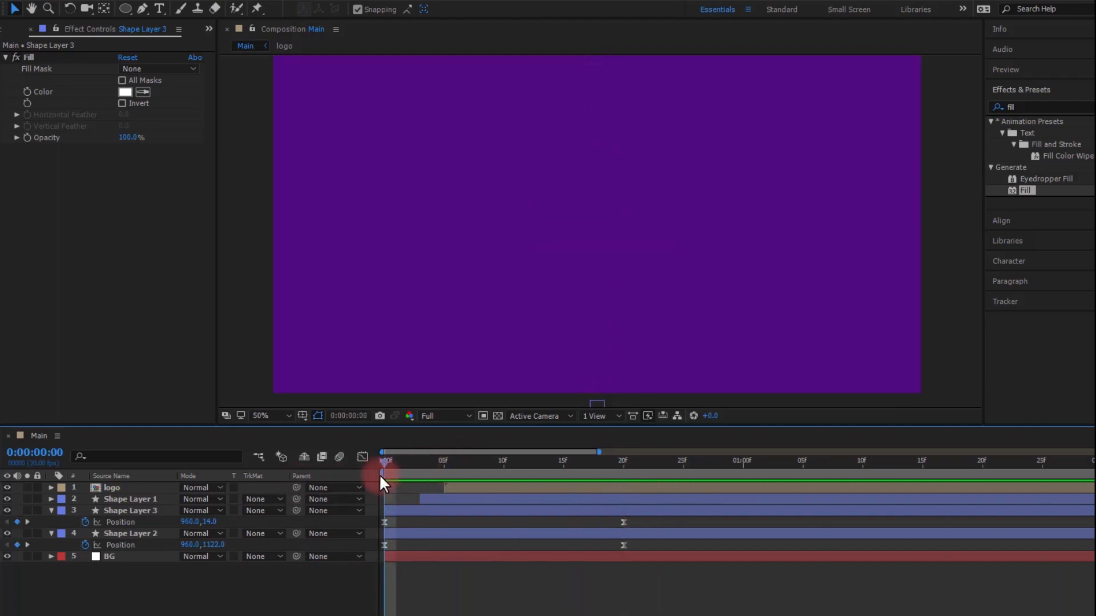
{"action": "key", "text": "space"}
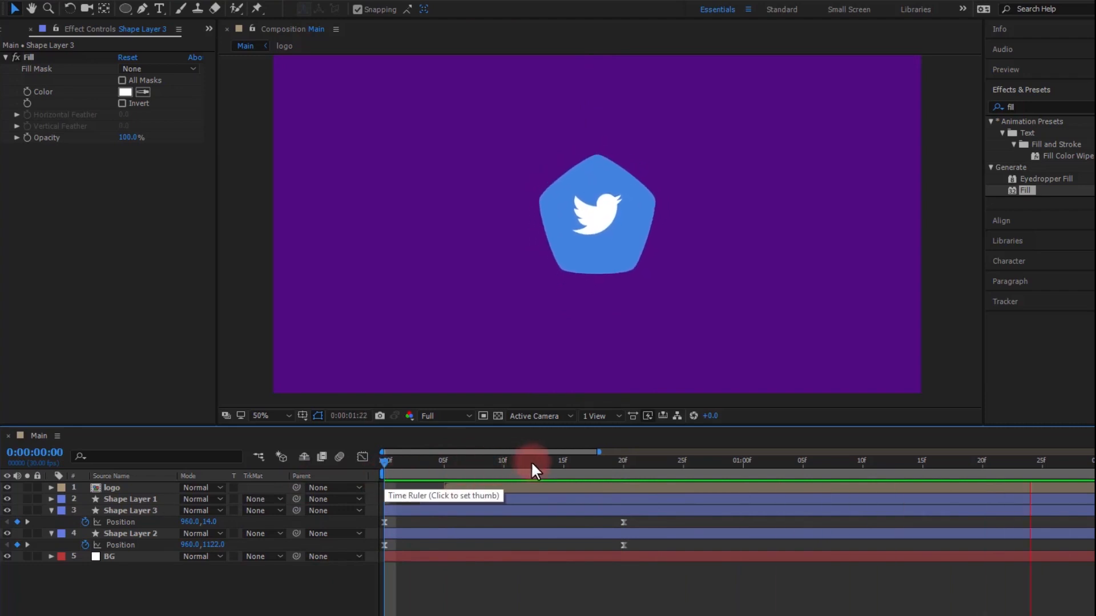
{"action": "key", "text": "space"}
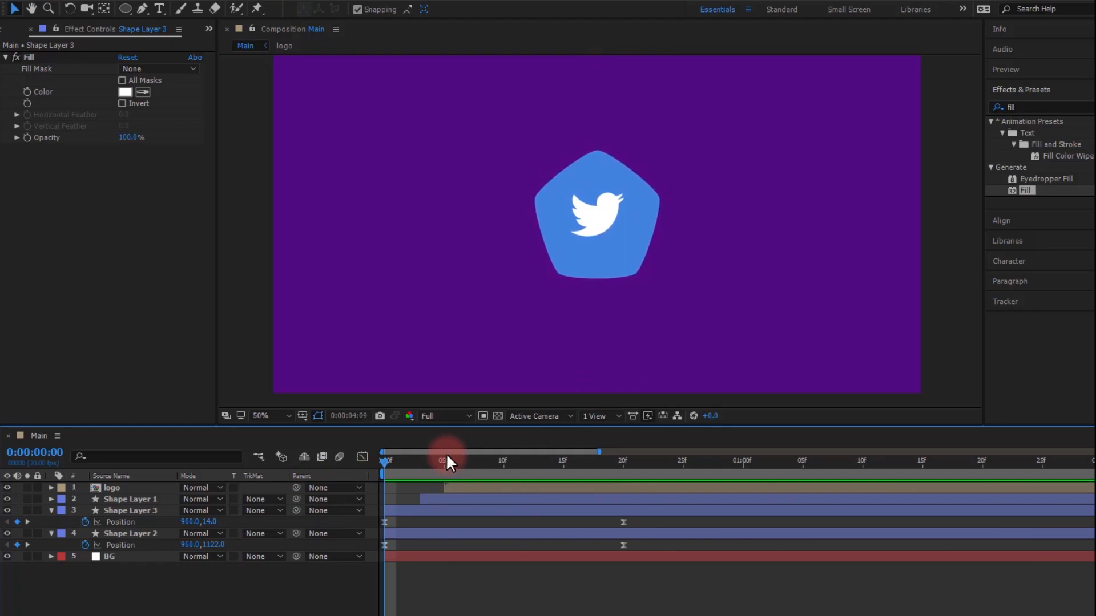
{"action": "key", "text": "space"}
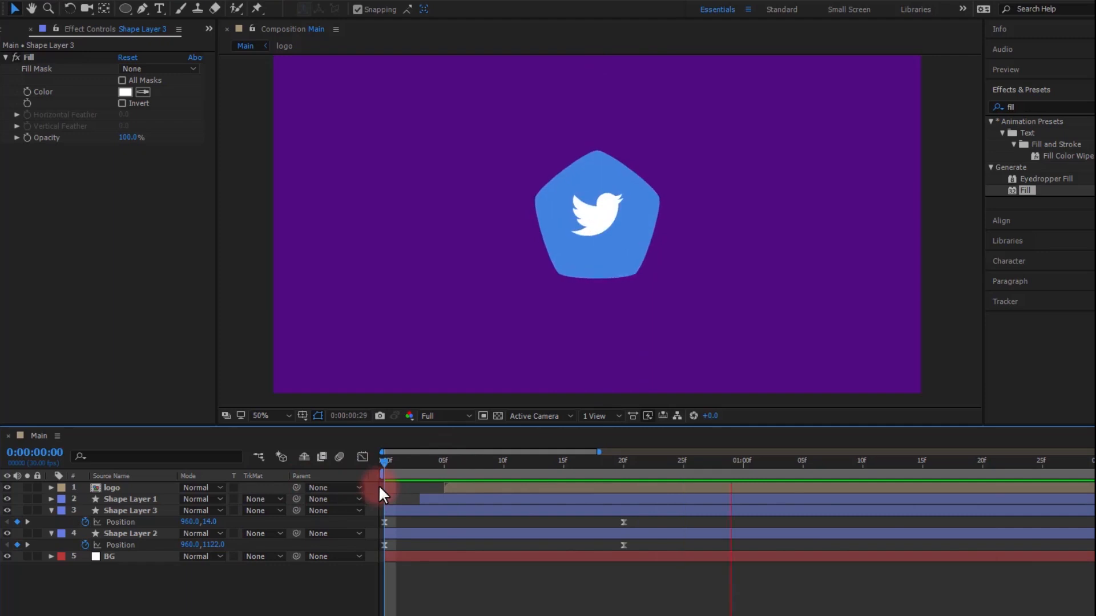
{"action": "key", "text": "space"}
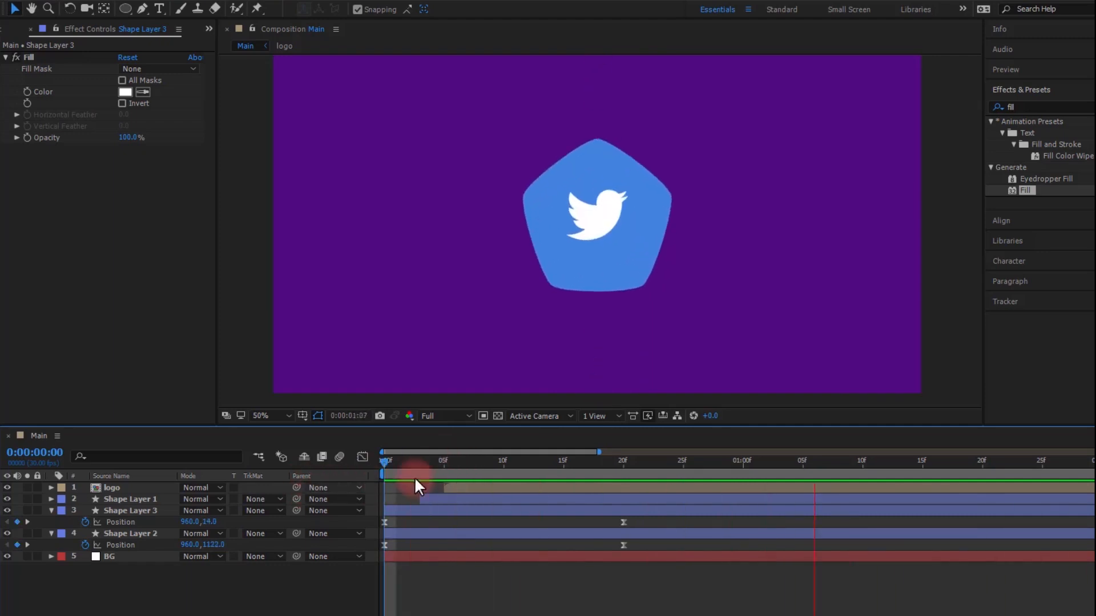
{"action": "key", "text": "space"}
{"action": "key", "text": "space"}
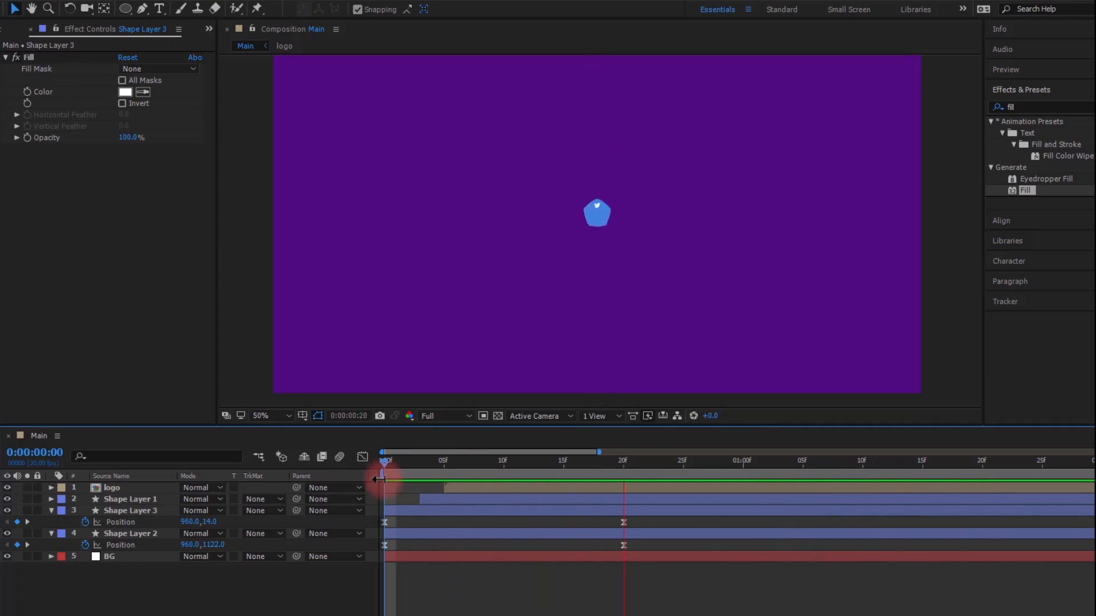
Step: Sharpen the end of both circles' position speed curves so the speed peaks right at frame 20, and play back the animation
{"action": "left_click", "coordinate": [459, 460]}
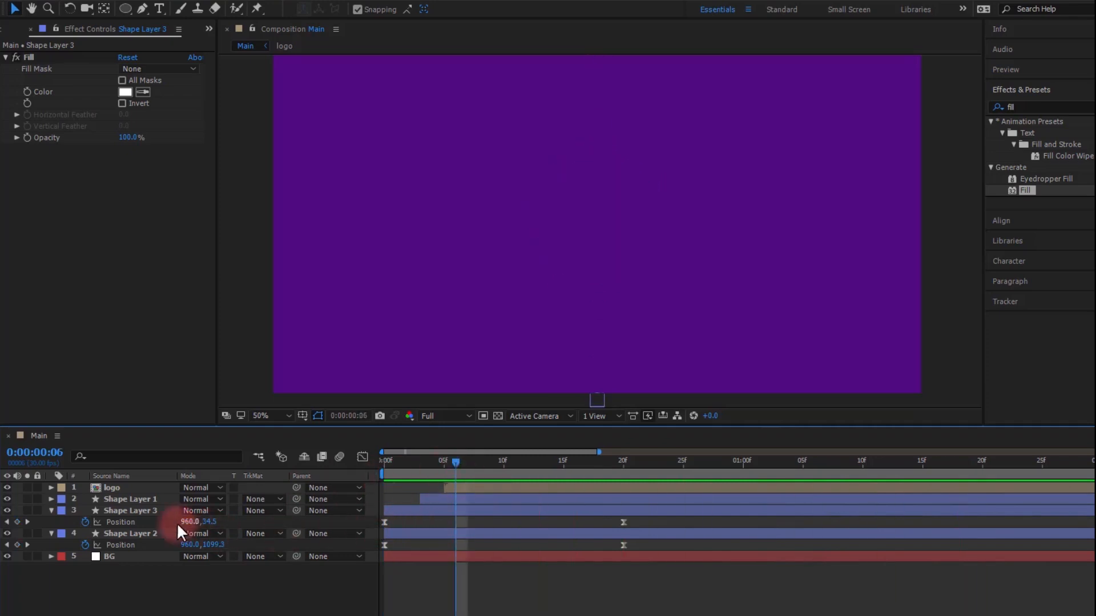
{"action": "left_click", "coordinate": [117, 522]}
{"action": "left_click", "coordinate": [118, 545], "text": "shift"}
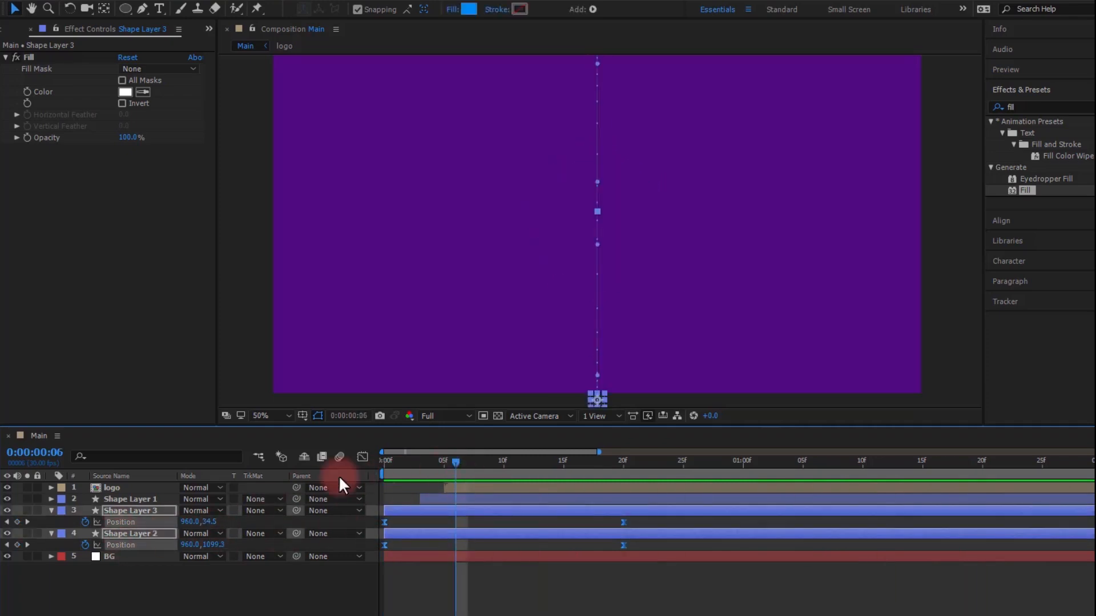
{"action": "left_click", "coordinate": [362, 456]}
{"action": "mouse_move", "coordinate": [619, 597]}
{"action": "left_mouse_down"}
{"action": "mouse_move", "coordinate": [581, 613]}
{"action": "mouse_move", "coordinate": [624, 600]}
{"action": "left_mouse_up"}
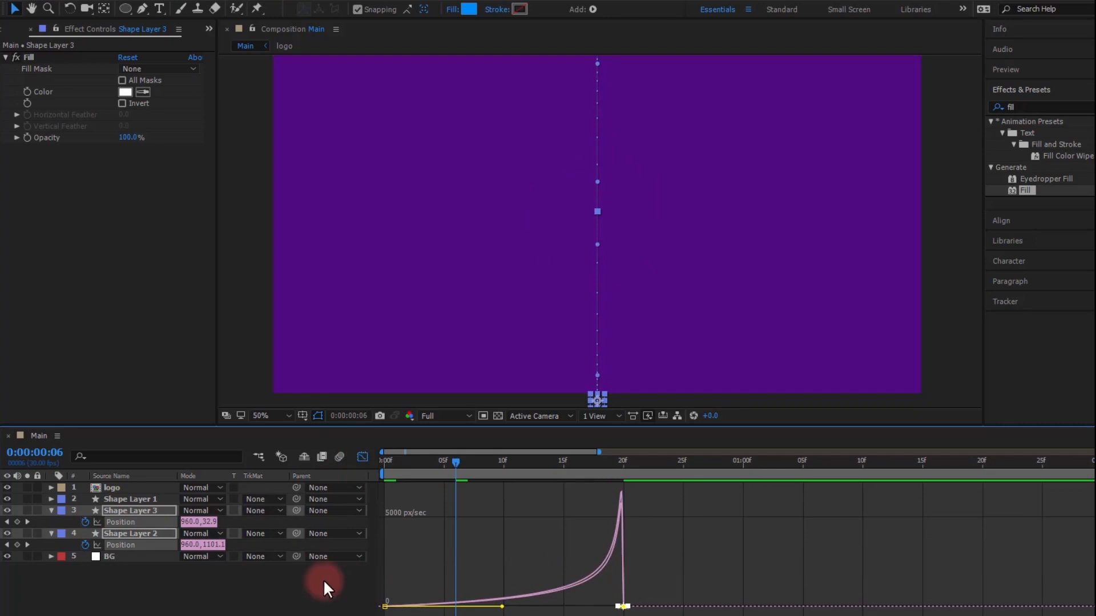
{"action": "left_click", "coordinate": [389, 489]}
{"action": "left_click", "coordinate": [362, 456]}
{"action": "key", "text": "Home"}
{"action": "left_click", "coordinate": [293, 584]}
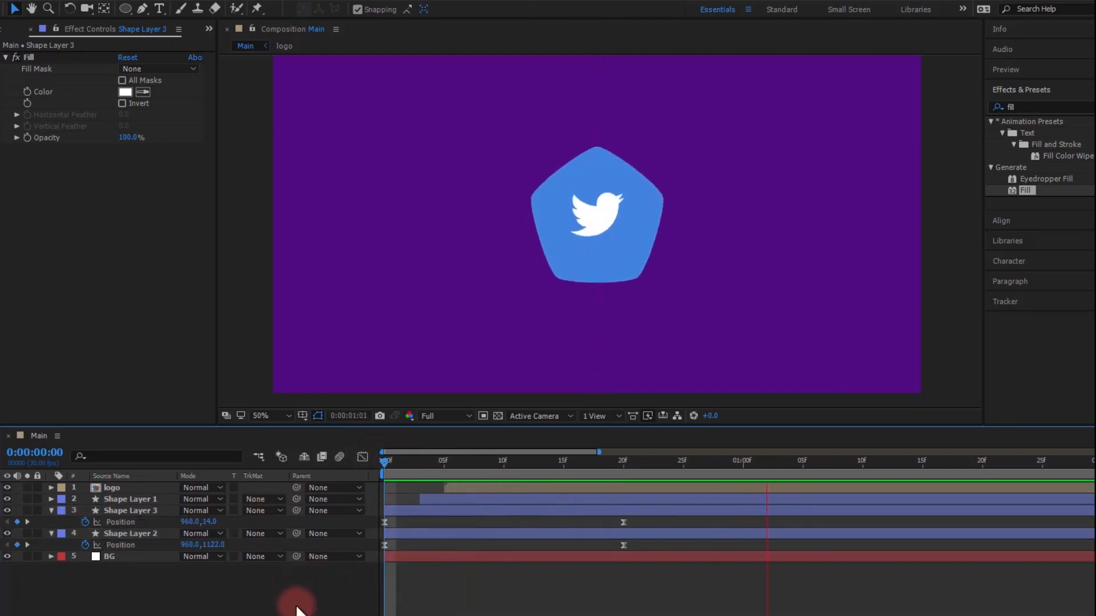
{"action": "key", "text": "space"}
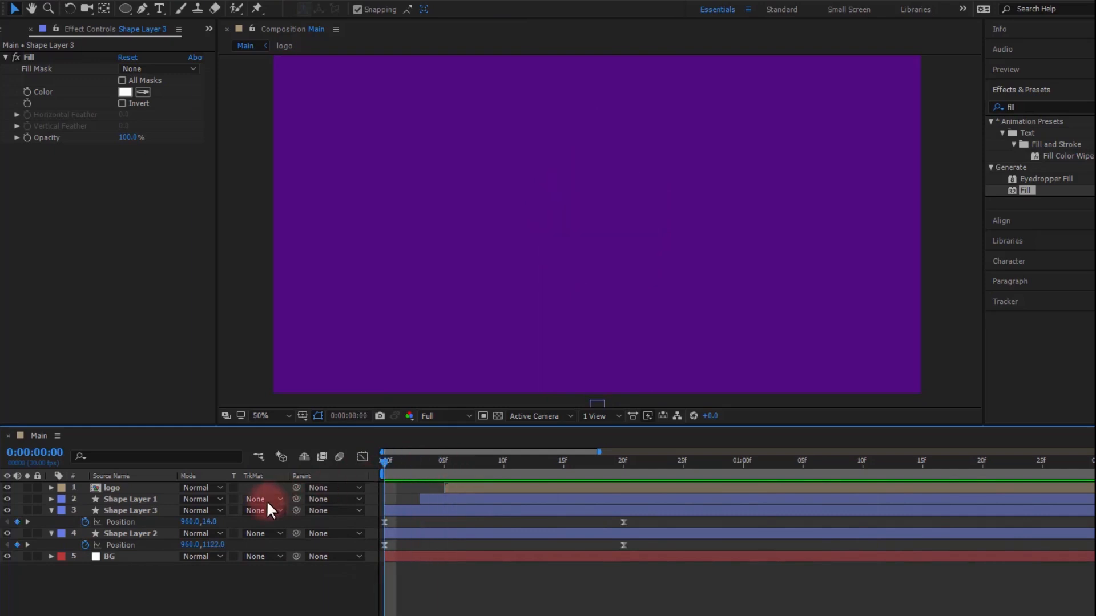
Step: Try shifting the logo and Shape Layer 1 layers about 5 frames later, play back the animation, and undo the shift
{"action": "left_click", "coordinate": [444, 461]}
{"action": "left_click_drag", "start_coordinate": [434, 472], "coordinate": [431, 475]}
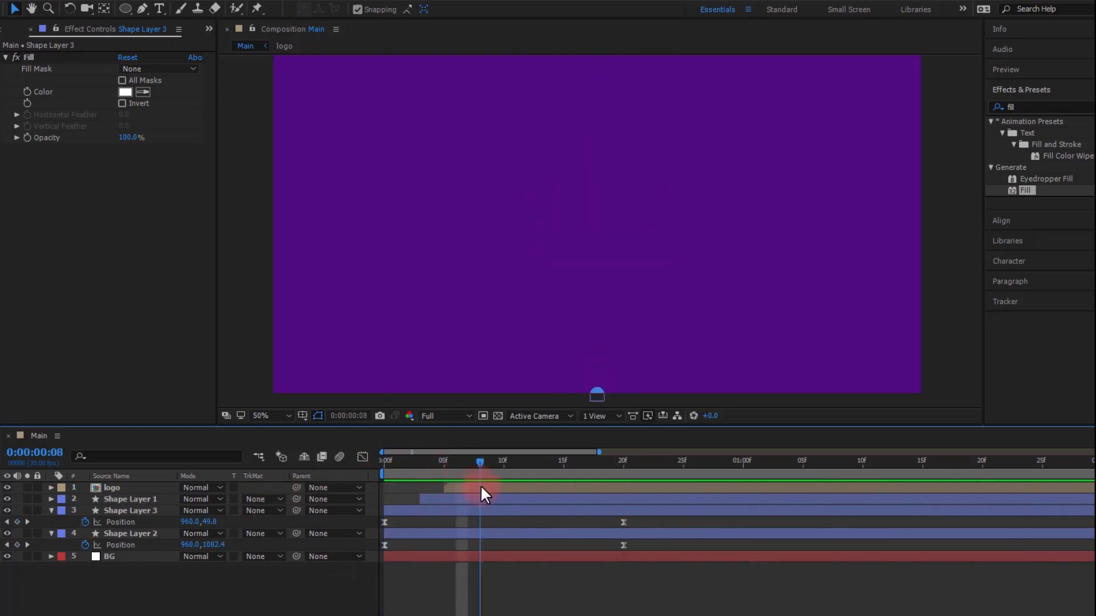
{"action": "left_click_drag", "start_coordinate": [510, 488], "coordinate": [608, 491]}
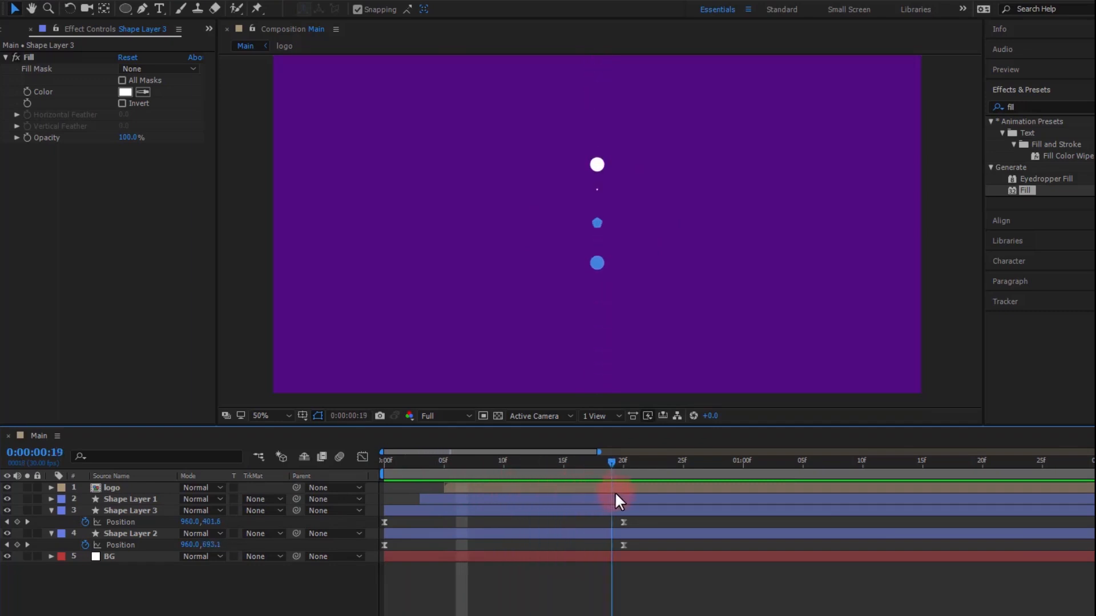
{"action": "left_click", "coordinate": [478, 502]}
{"action": "left_click", "coordinate": [320, 583]}
{"action": "left_click", "coordinate": [478, 496]}
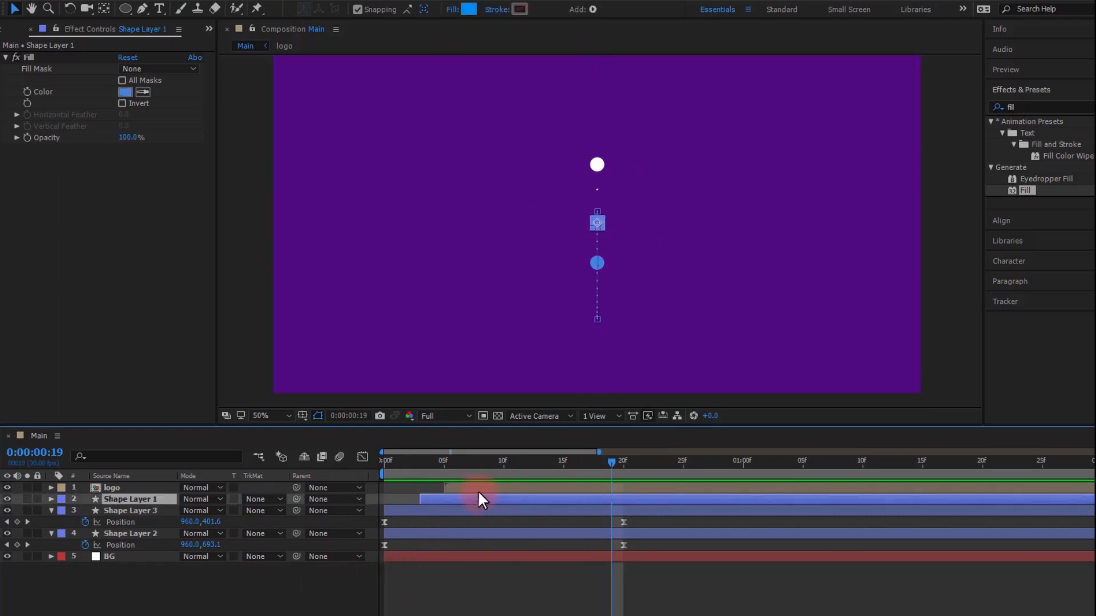
{"action": "left_click", "coordinate": [474, 487], "text": "shift"}
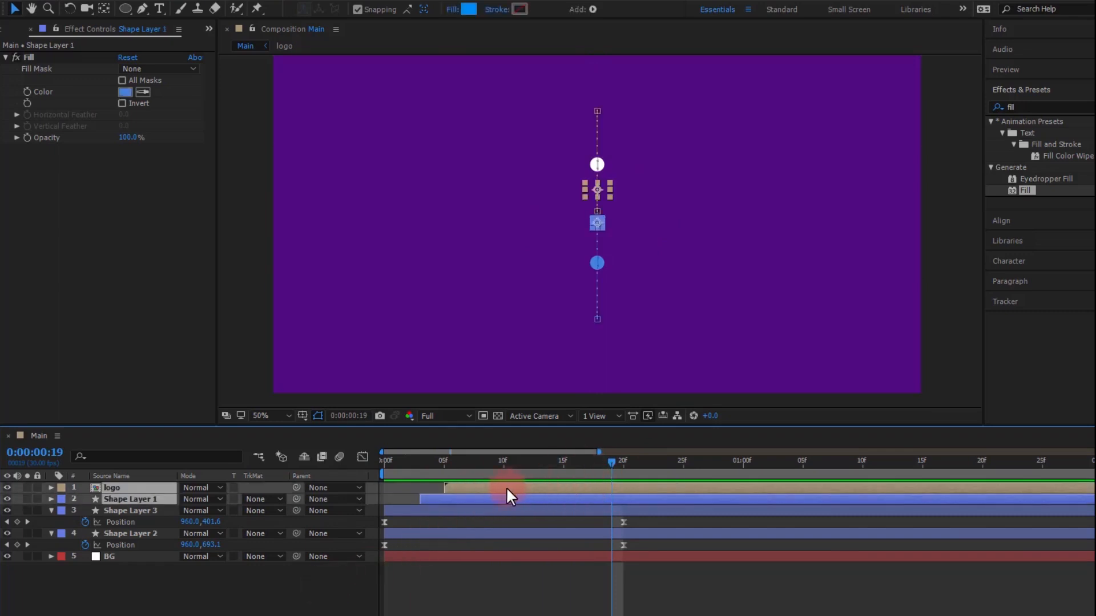
{"action": "left_click_drag", "start_coordinate": [502, 496], "coordinate": [560, 497]}
{"action": "left_click", "coordinate": [321, 566]}
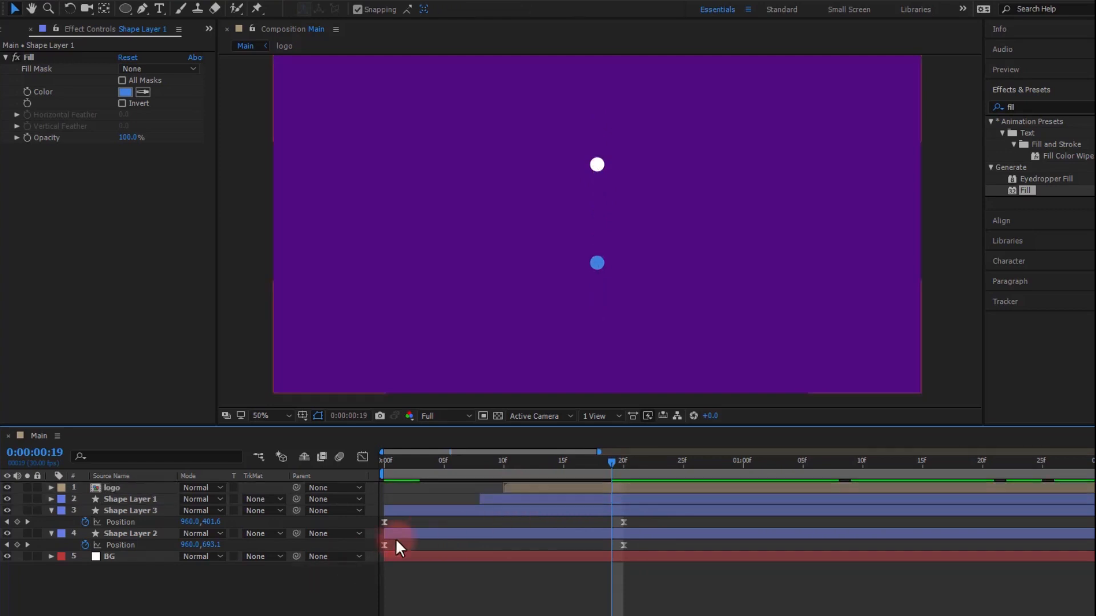
{"action": "left_click_drag", "start_coordinate": [608, 461], "coordinate": [430, 469]}
{"action": "key", "text": "Home"}
{"action": "key", "text": "space"}
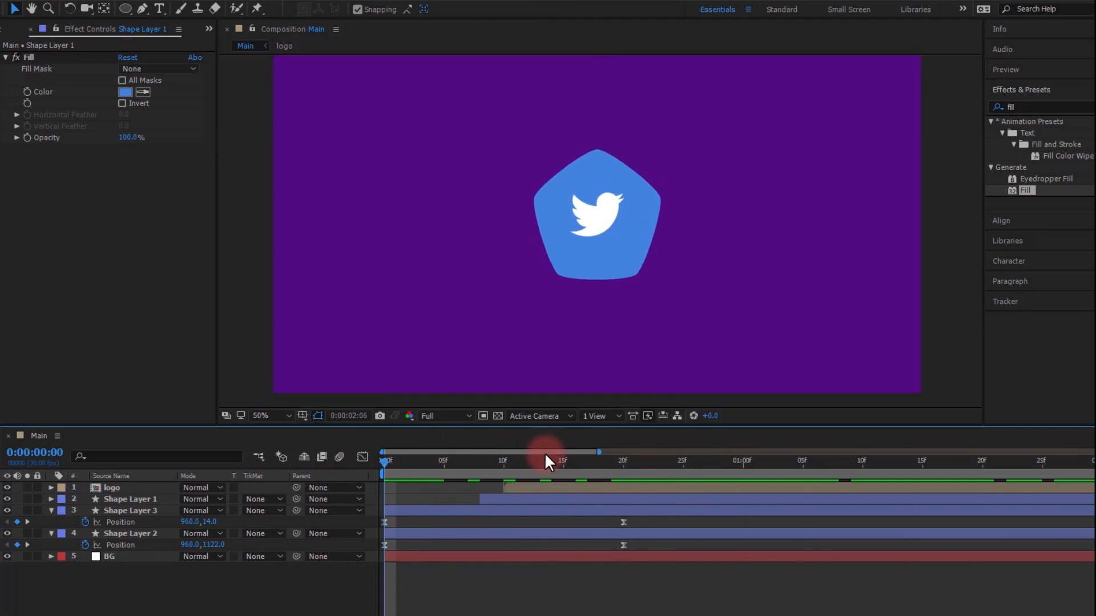
{"action": "key", "text": "ctrl+z"}
Step: Park the playhead at frame 10 and reveal all keyframed properties of the logo and Shape Layer 1 layers
{"action": "left_click_drag", "start_coordinate": [540, 461], "coordinate": [500, 464]}
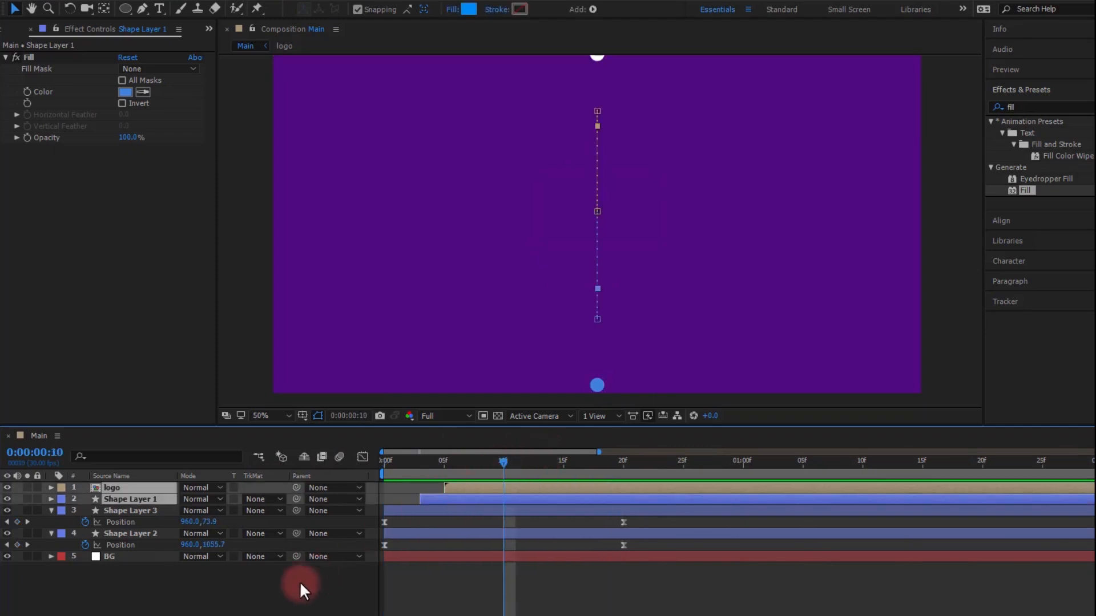
{"action": "left_click", "coordinate": [384, 562]}
{"action": "left_click", "coordinate": [451, 498]}
{"action": "left_click", "coordinate": [460, 488], "text": "shift"}
{"action": "key", "text": "u"}
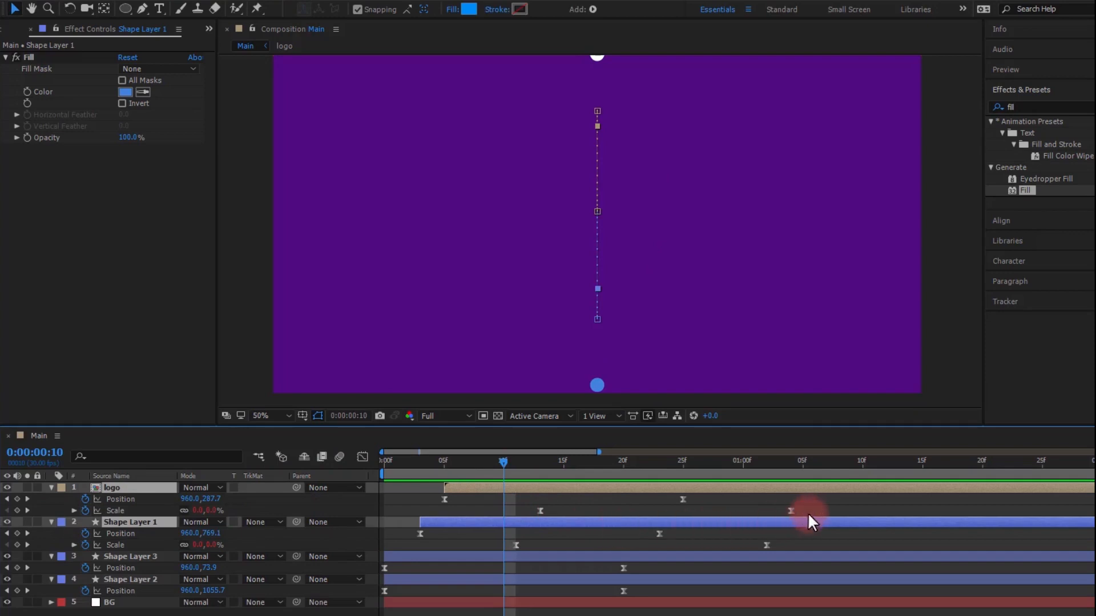
Step: Compress the logo and Shape Layer 1 position and scale keyframes proportionally so the logo's scale ends near frame 28, and play back the animation
{"action": "key", "text": "s"}
{"action": "left_click_drag", "start_coordinate": [813, 496], "coordinate": [413, 548]}
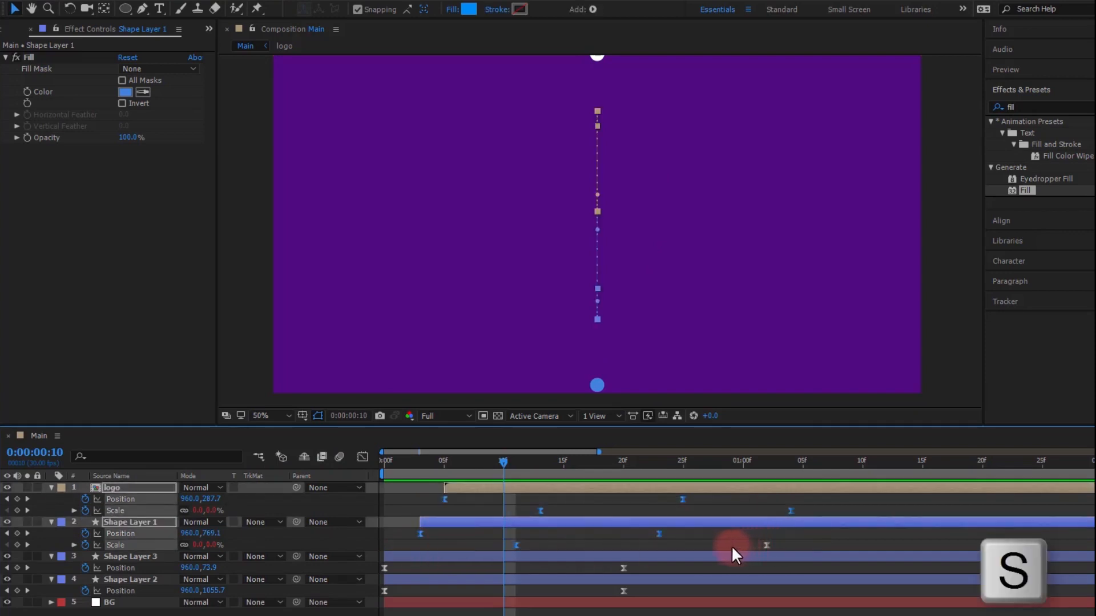
{"action": "left_click_drag", "start_coordinate": [827, 502], "coordinate": [389, 545]}
{"action": "key", "text": "p"}
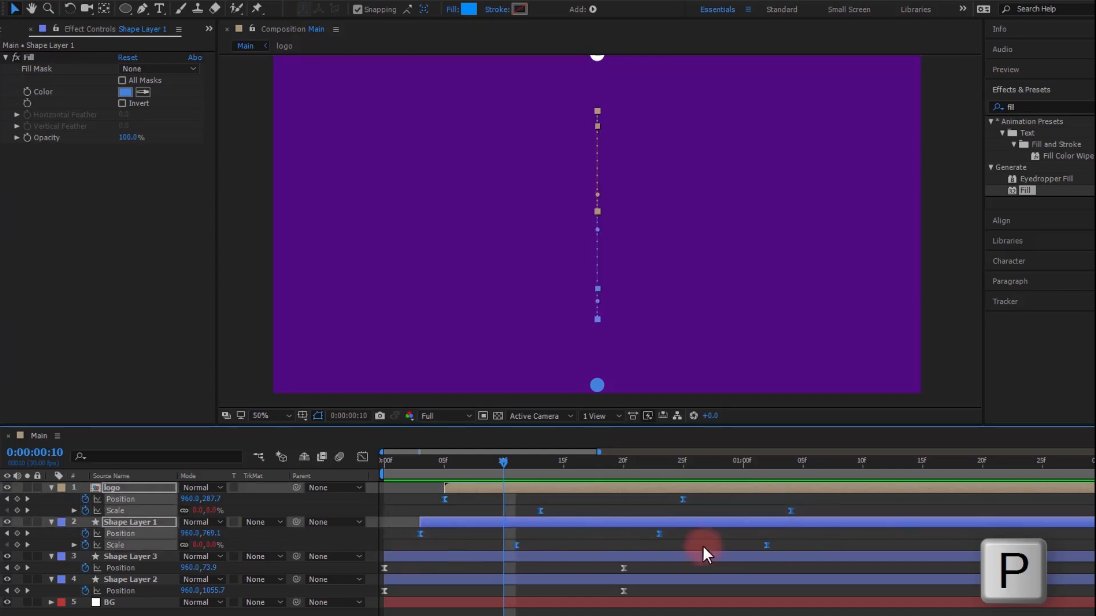
{"action": "mouse_move", "coordinate": [764, 546]}
{"action": "left_mouse_down"}
{"action": "mouse_move", "coordinate": [738, 545]}
{"action": "mouse_move", "coordinate": [759, 546]}
{"action": "left_mouse_up"}
{"action": "left_click_drag", "start_coordinate": [834, 497], "coordinate": [404, 551]}
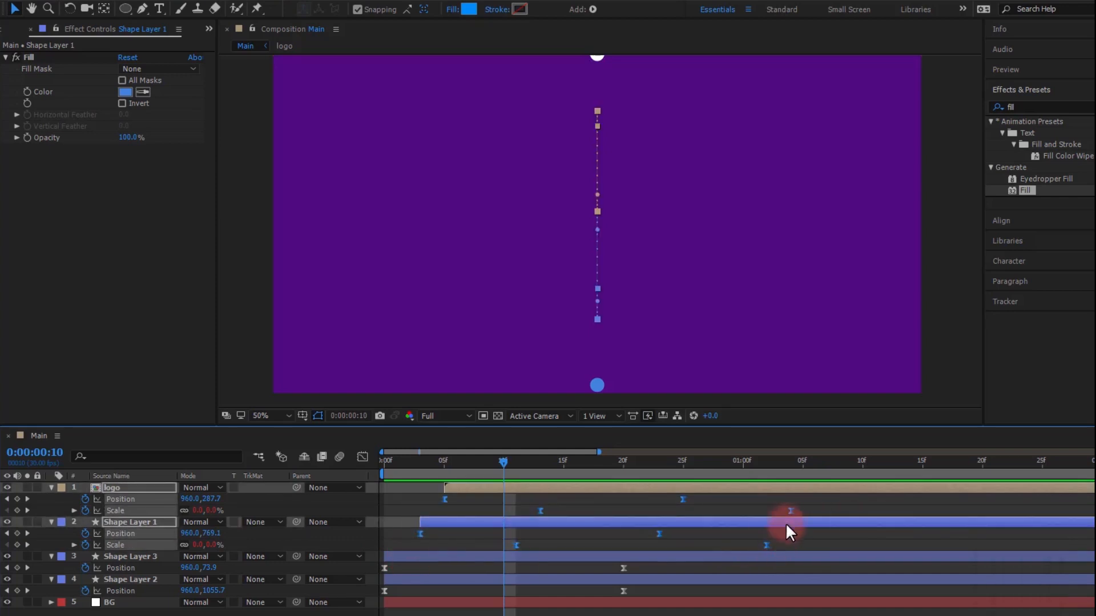
{"action": "left_click_drag", "start_coordinate": [796, 512], "coordinate": [723, 526]}
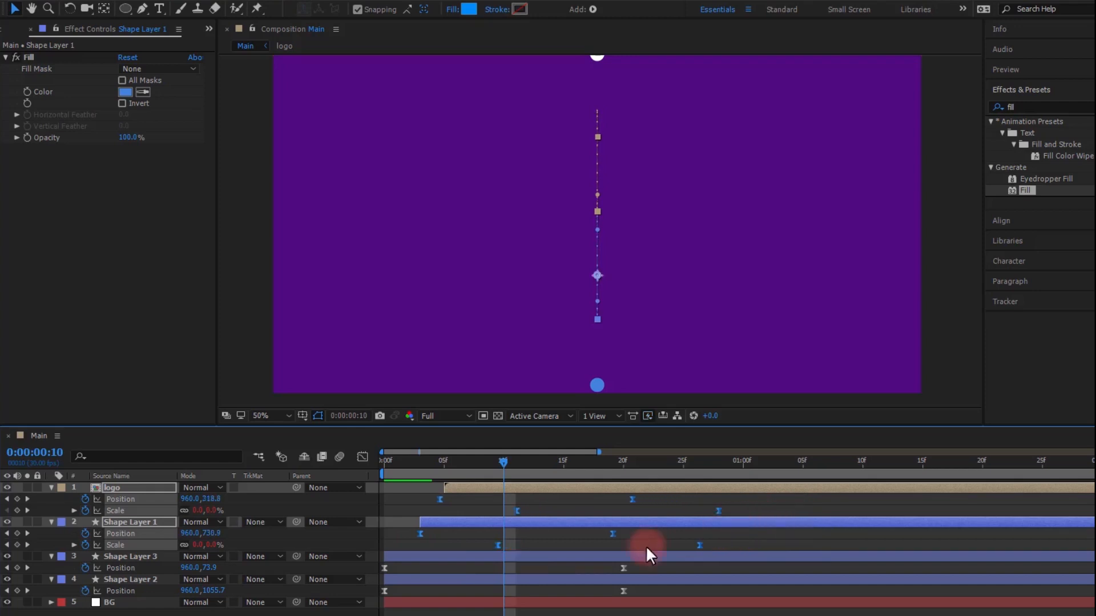
{"action": "left_click", "coordinate": [460, 473]}
{"action": "key", "text": "Home"}
{"action": "key", "text": "space"}
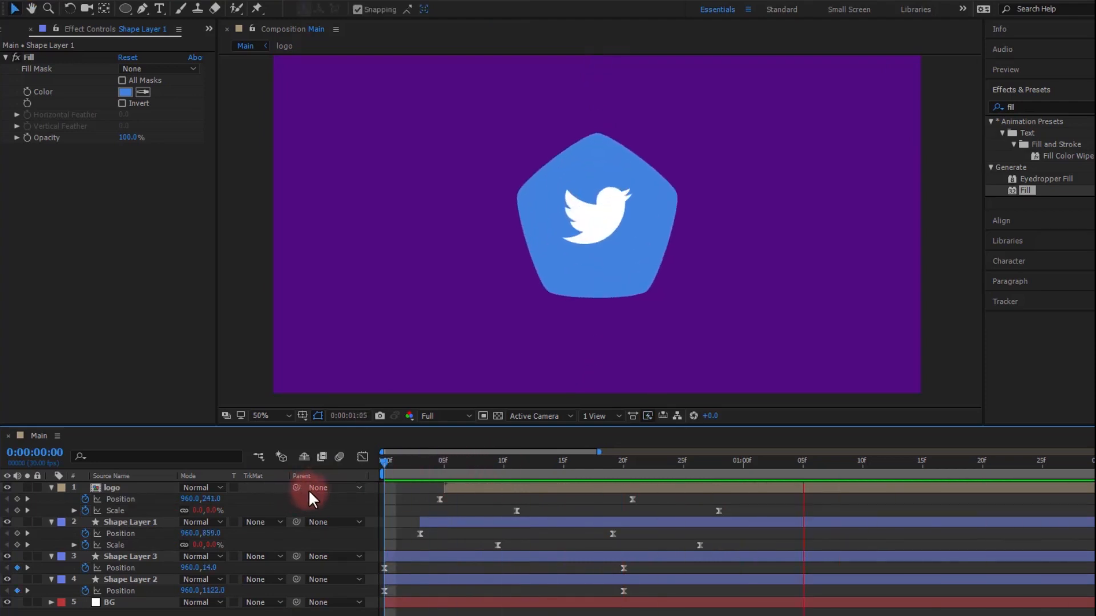
Step: Shift the logo and Shape Layer 1 layers about 2 frames later, with Shape Layer 1 starting at frame 5, and play back the animation
{"action": "left_click", "coordinate": [423, 469]}
{"action": "left_click_drag", "start_coordinate": [494, 476], "coordinate": [606, 485]}
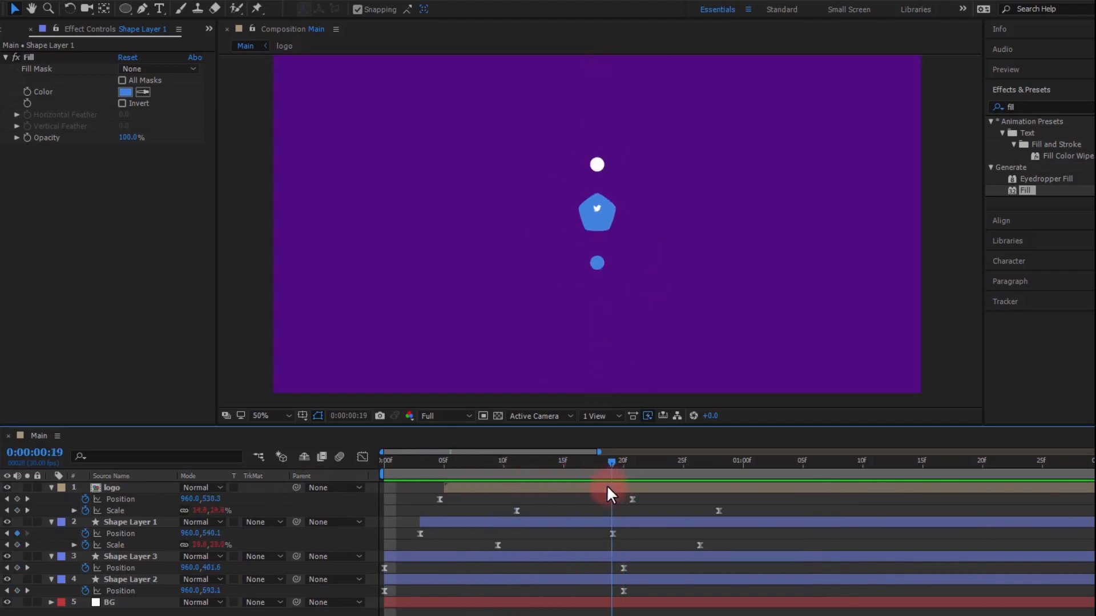
{"action": "left_click", "coordinate": [527, 490]}
{"action": "left_click", "coordinate": [528, 520], "text": "shift"}
{"action": "left_click_drag", "start_coordinate": [501, 521], "coordinate": [535, 525]}
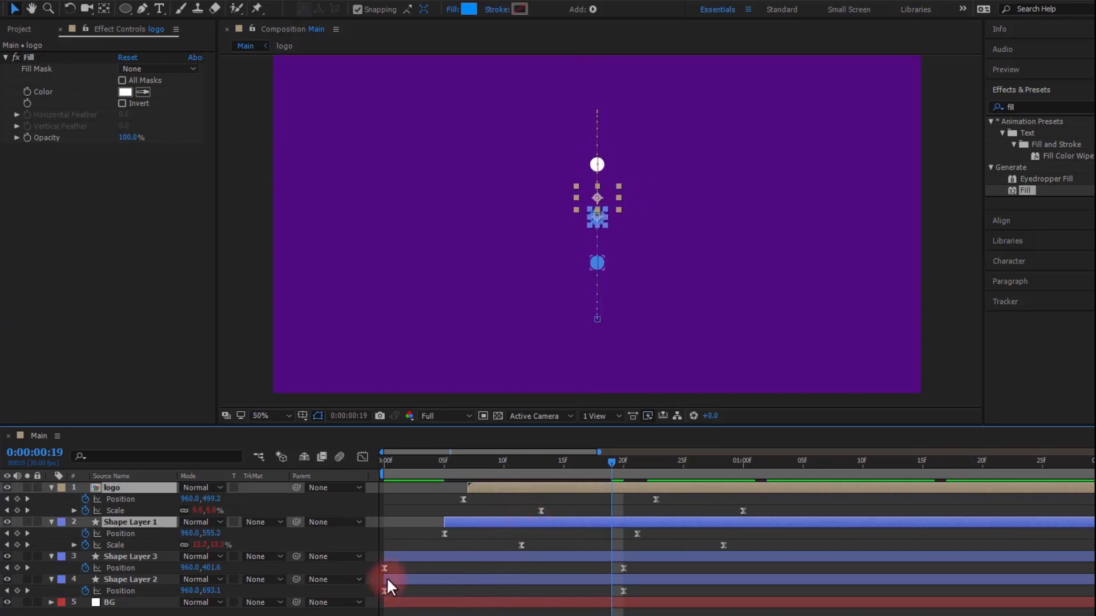
{"action": "left_click", "coordinate": [388, 586]}
{"action": "left_click_drag", "start_coordinate": [623, 463], "coordinate": [300, 493]}
{"action": "key", "text": "space"}
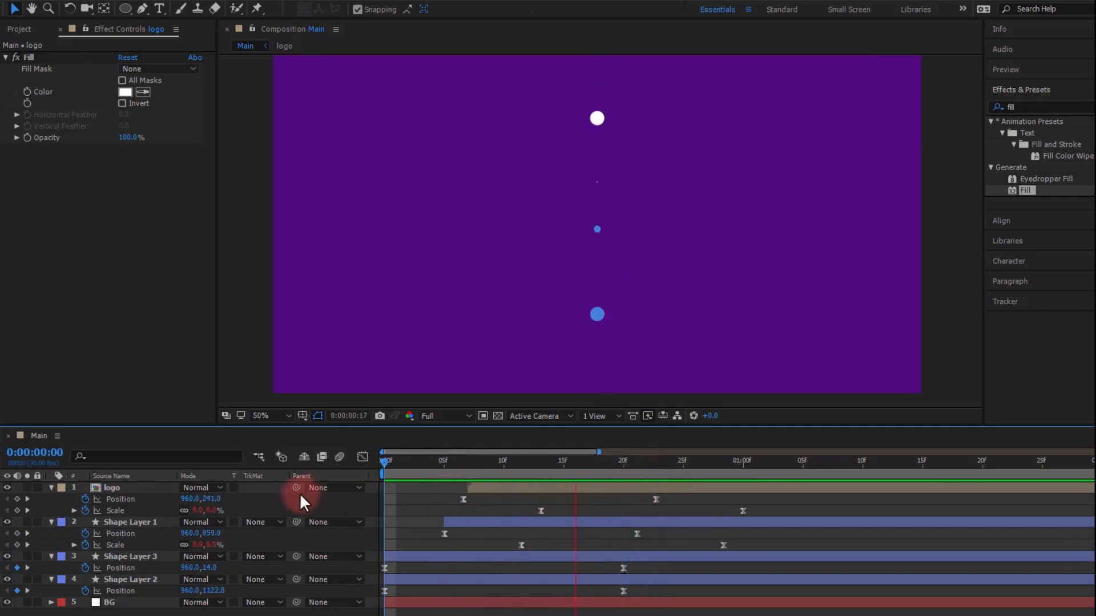
Step: Set the logo layer's starting Y position to 505 on its first position keyframe at frame 7
{"action": "left_click_drag", "start_coordinate": [464, 468], "coordinate": [516, 499]}
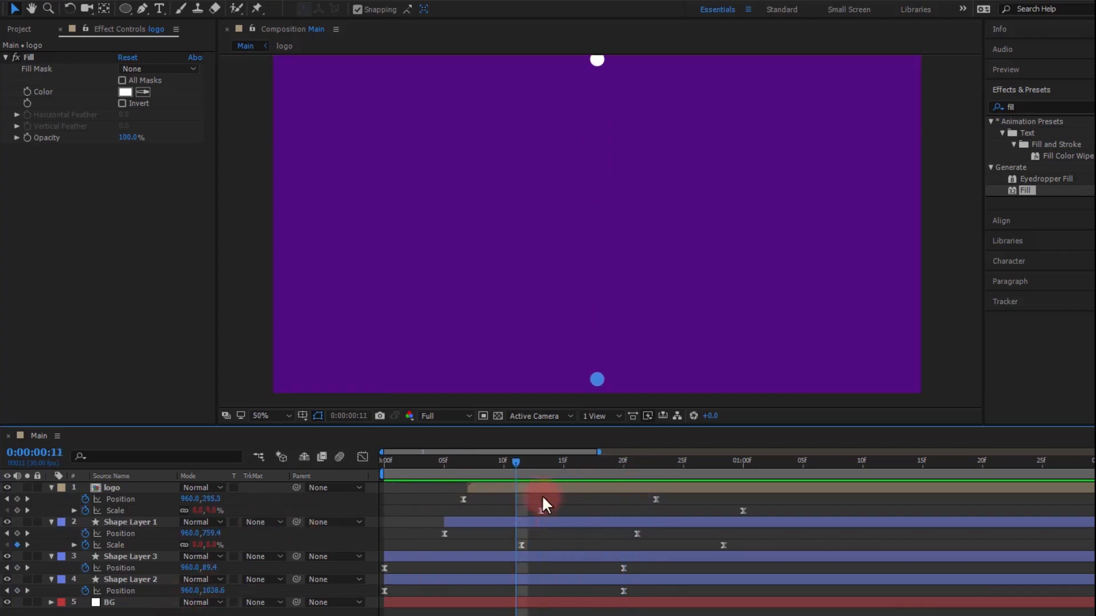
{"action": "left_click_drag", "start_coordinate": [509, 463], "coordinate": [460, 472]}
{"action": "left_click", "coordinate": [484, 489]}
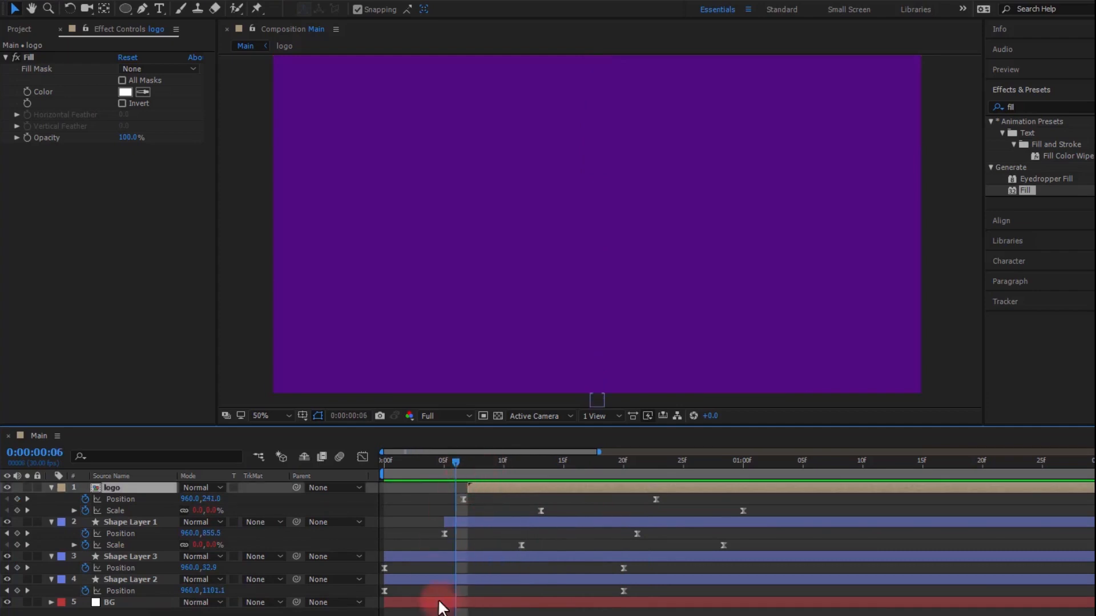
{"action": "key", "text": "minus"}
{"action": "key", "text": "minus"}
{"action": "left_click", "coordinate": [401, 514]}
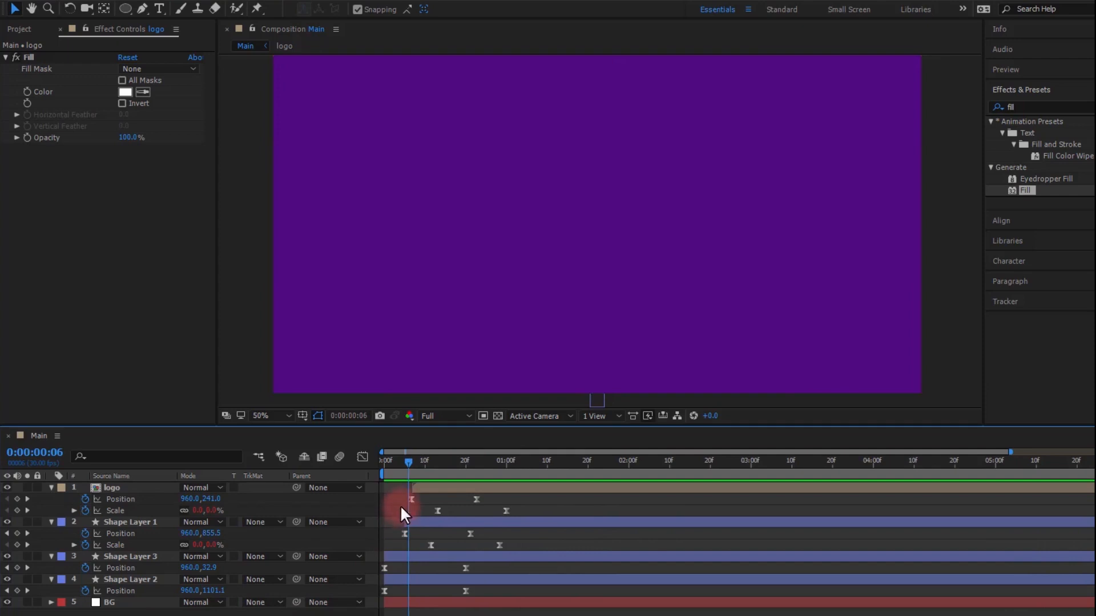
{"action": "left_click_drag", "start_coordinate": [409, 457], "coordinate": [412, 457]}
{"action": "left_click", "coordinate": [418, 487]}
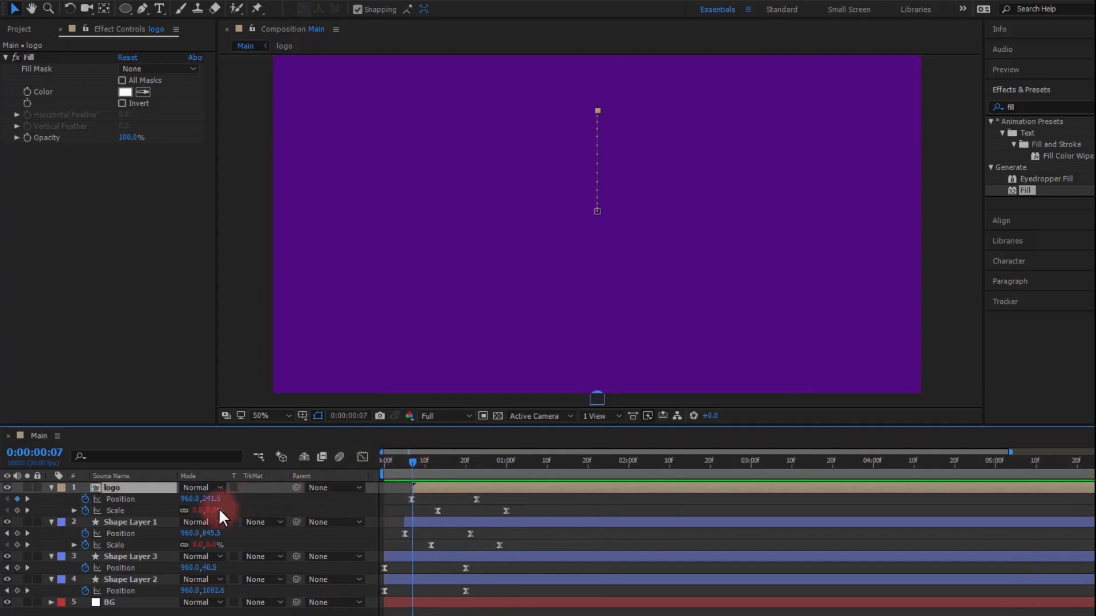
{"action": "left_click_drag", "start_coordinate": [210, 499], "coordinate": [354, 531]}
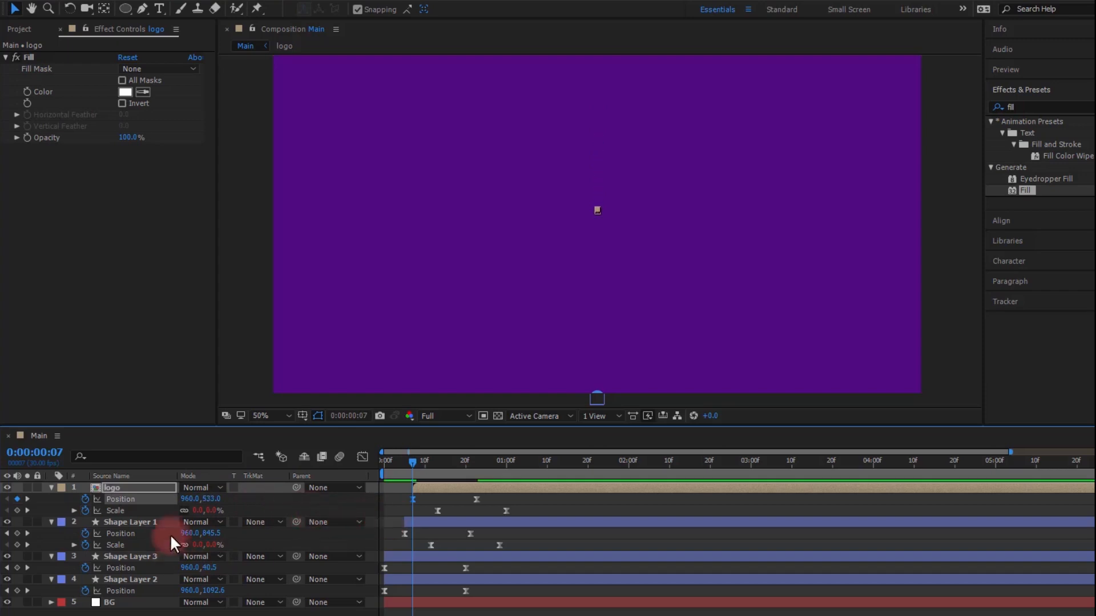
{"action": "left_click_drag", "start_coordinate": [217, 505], "coordinate": [203, 502]}
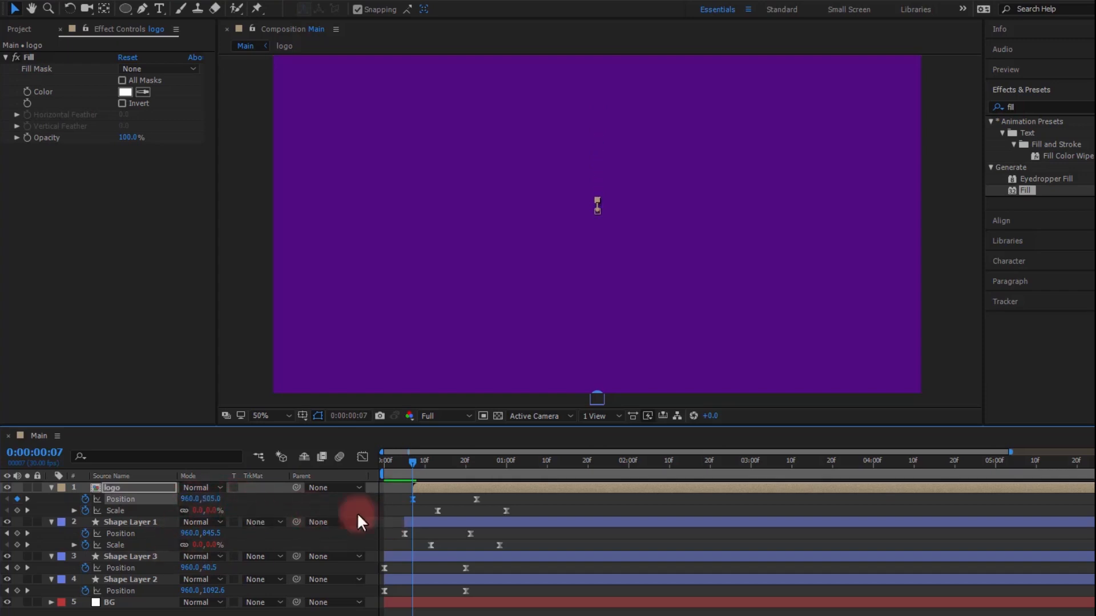
Step: Set Shape Layer 1's starting Y position to 590 on its first position keyframe at frame 5, and play back the animation
{"action": "left_click_drag", "start_coordinate": [408, 461], "coordinate": [401, 464]}
{"action": "left_click", "coordinate": [416, 521]}
{"action": "left_click", "coordinate": [202, 547]}
{"action": "left_click_drag", "start_coordinate": [211, 533], "coordinate": [30, 532]}
{"action": "left_click", "coordinate": [376, 498]}
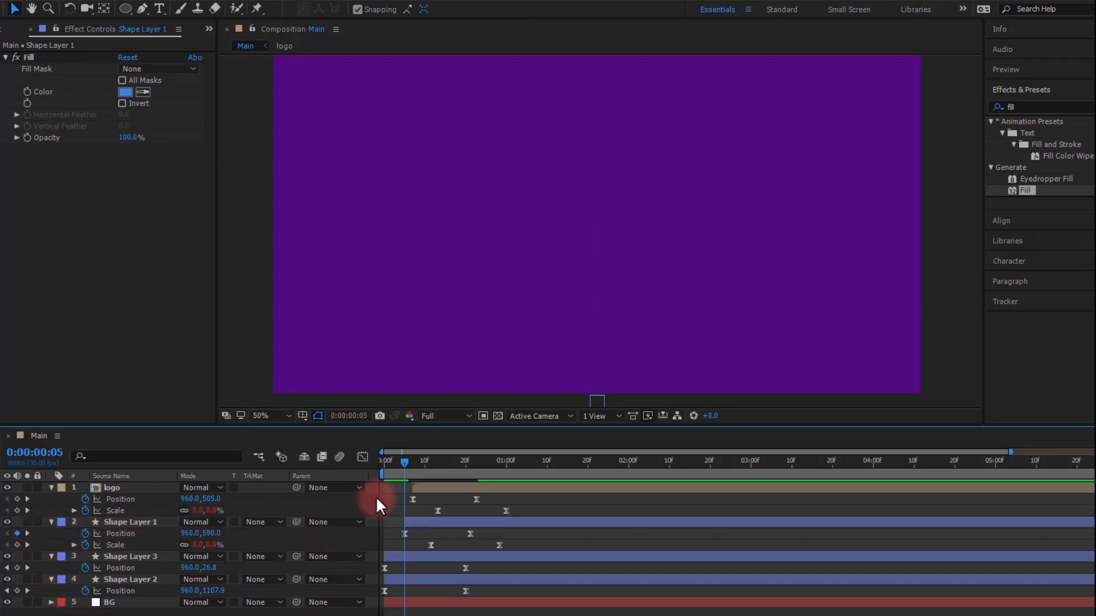
{"action": "left_click_drag", "start_coordinate": [476, 465], "coordinate": [262, 485]}
{"action": "key", "text": "space"}
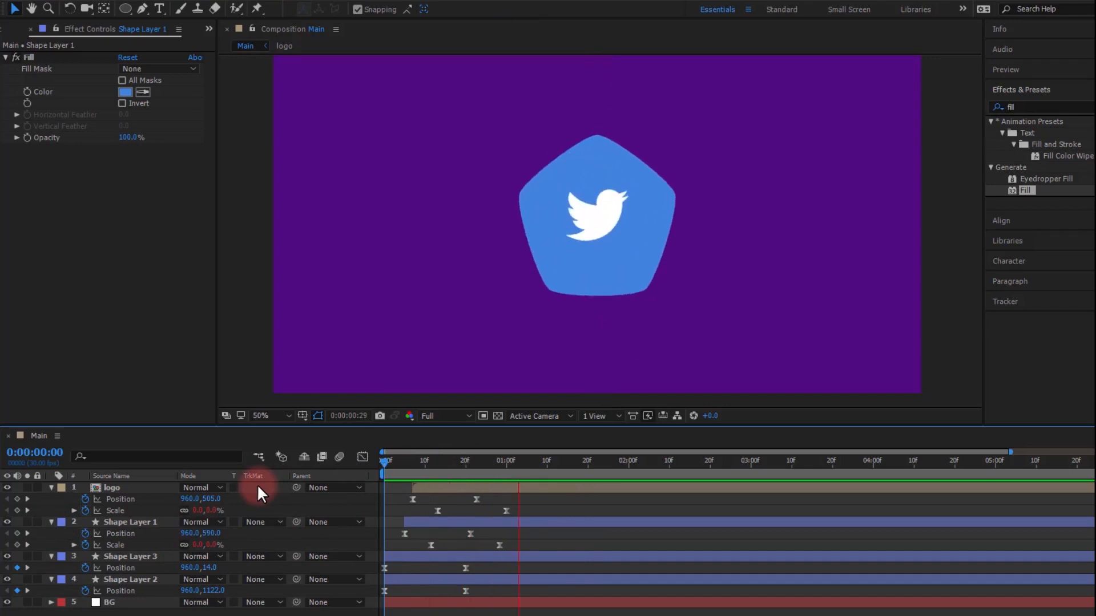
Step: Move the logo and Shape Layer 1 layers about 4 frames later so Shape Layer 1 starts at frame 9, and play back the animation
{"action": "left_click_drag", "start_coordinate": [399, 465], "coordinate": [460, 479]}
{"action": "left_click", "coordinate": [456, 485]}
{"action": "left_click", "coordinate": [433, 516], "text": "shift"}
{"action": "left_click_drag", "start_coordinate": [427, 520], "coordinate": [442, 520]}
{"action": "left_click", "coordinate": [314, 614]}
{"action": "left_click_drag", "start_coordinate": [456, 464], "coordinate": [469, 491]}
{"action": "key", "text": "space"}
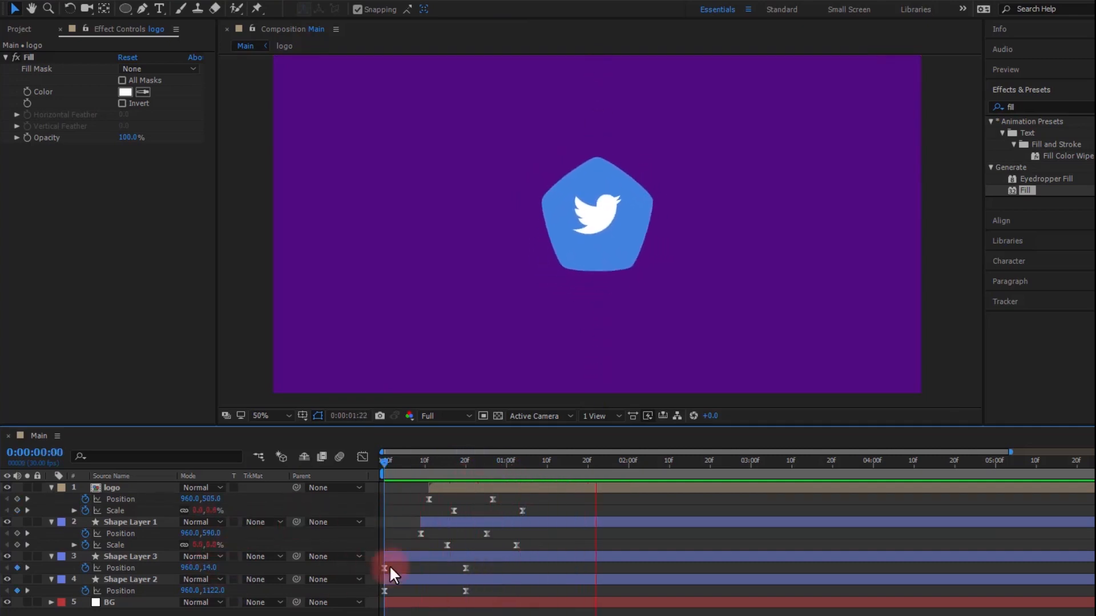
Step: Collapse the keyframed properties of the logo and all three shape layers, and replay the animation
{"action": "left_click", "coordinate": [52, 489]}
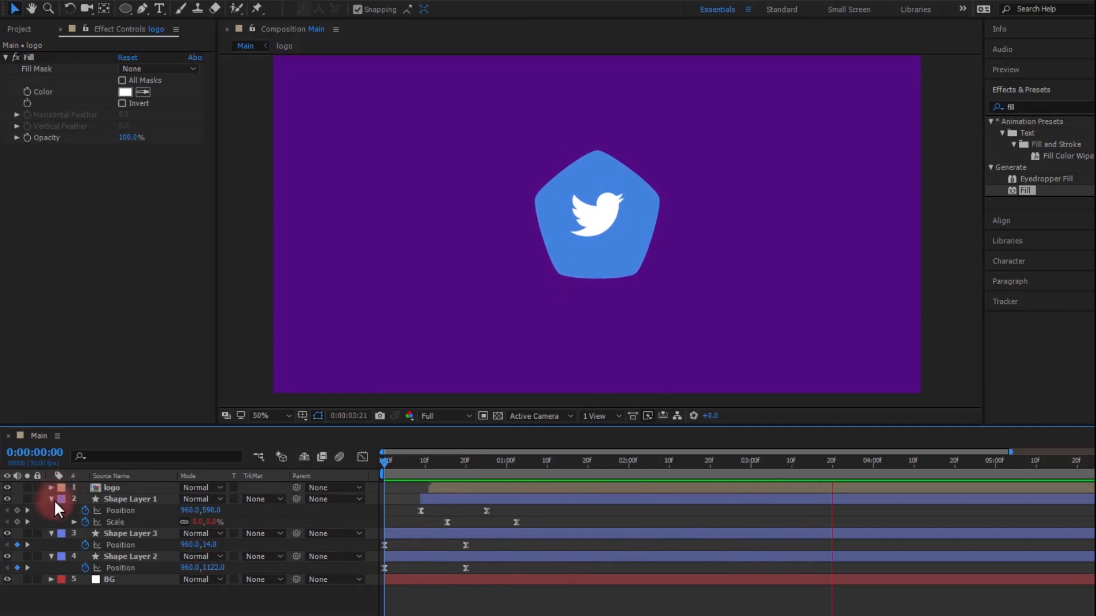
{"action": "left_click", "coordinate": [51, 500]}
{"action": "left_click", "coordinate": [51, 510]}
{"action": "left_click", "coordinate": [51, 522]}
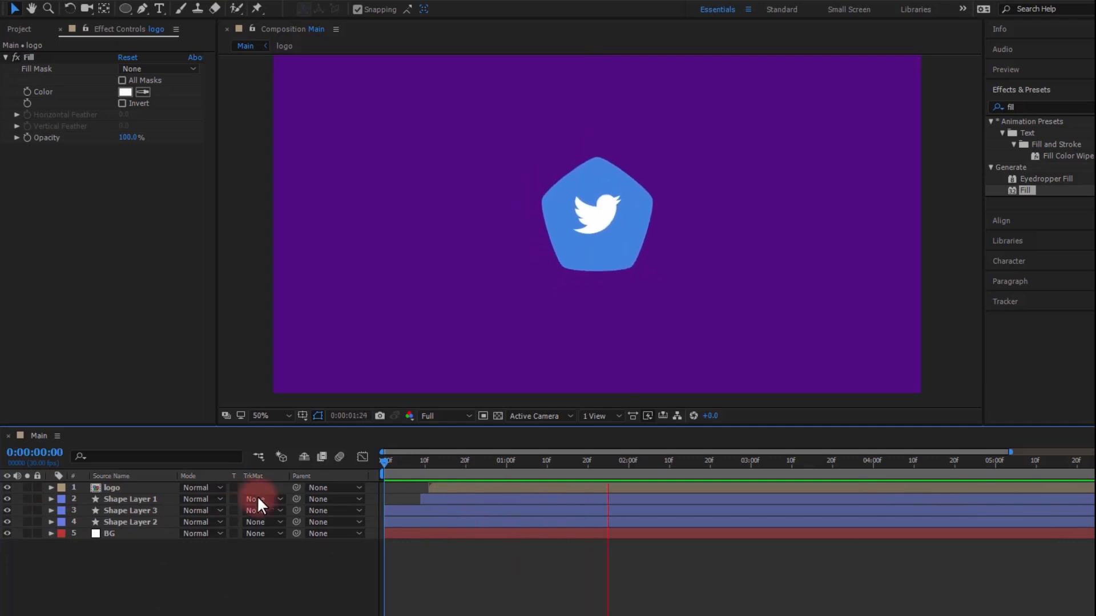
{"action": "key", "text": "space"}
{"action": "key", "text": "space"}
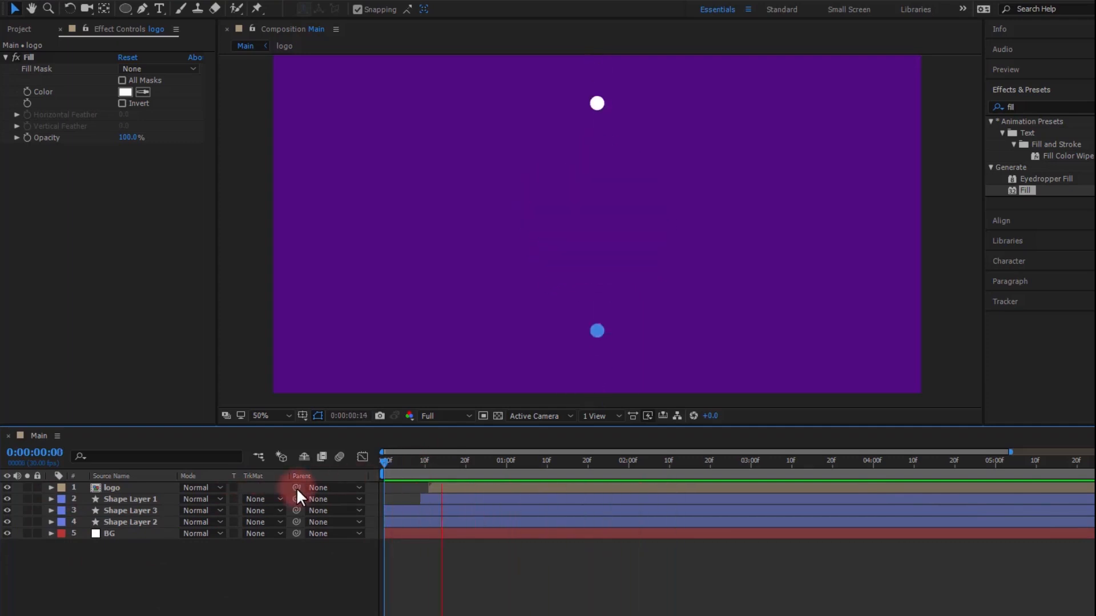
Step: Shift only the logo layer about 2 frames later so it trails the pentagon, and play back the animation
{"action": "left_click_drag", "start_coordinate": [402, 470], "coordinate": [422, 462]}
{"action": "left_click", "coordinate": [440, 486]}
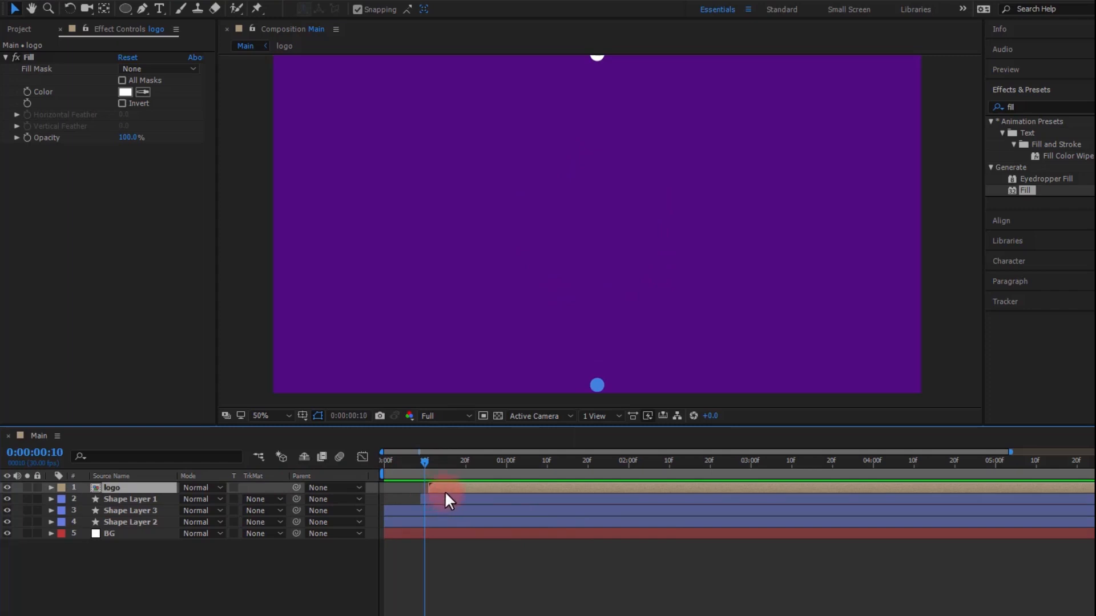
{"action": "left_click_drag", "start_coordinate": [445, 491], "coordinate": [456, 486]}
{"action": "left_click", "coordinate": [408, 474]}
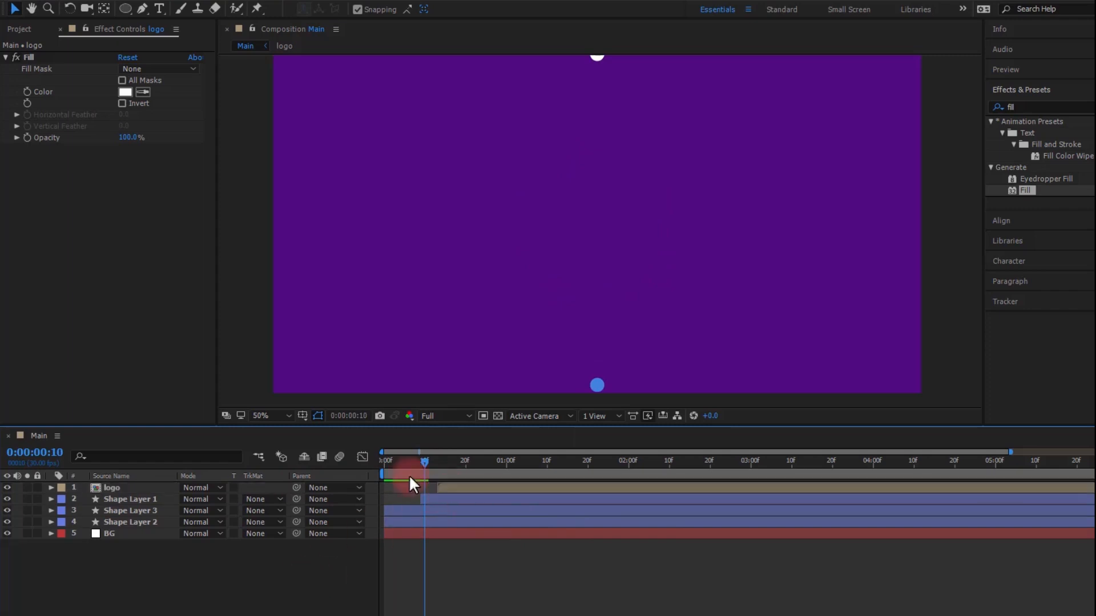
{"action": "key", "text": "Home"}
{"action": "key", "text": "space"}
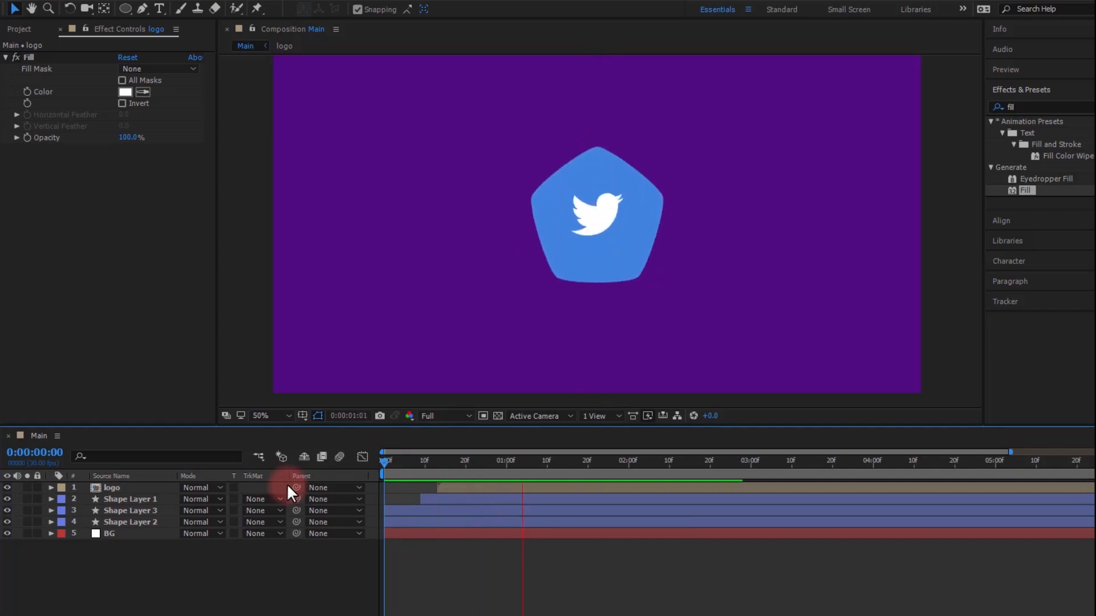
Step: Play back and scrub the animation repeatedly to examine the circles' meeting and the timing of the pentagon and logo scaling up
{"action": "left_click_drag", "start_coordinate": [464, 466], "coordinate": [453, 462]}
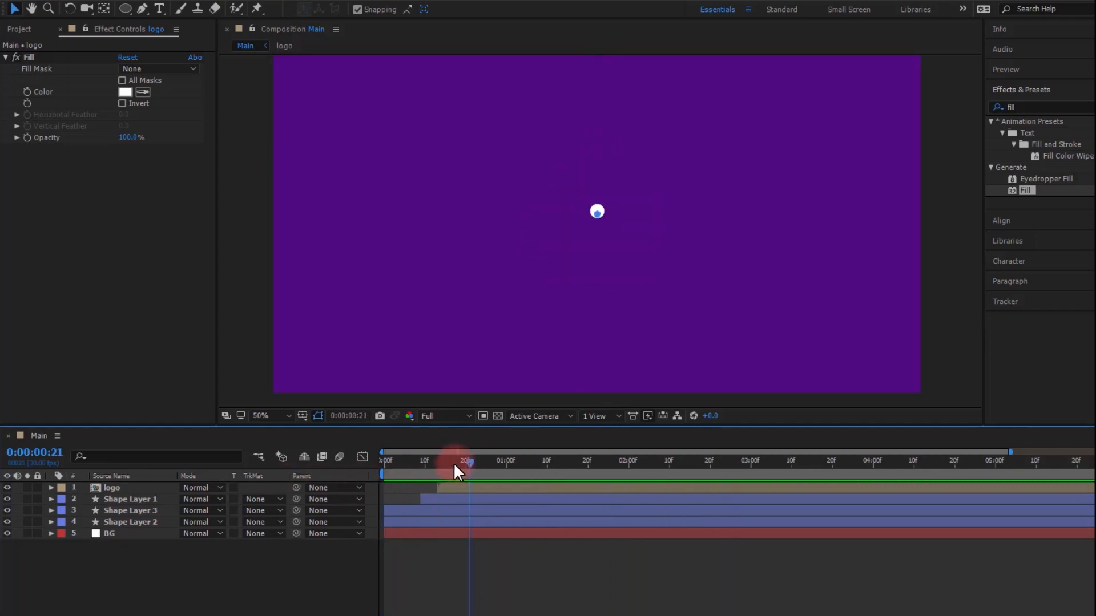
{"action": "key", "text": "space"}
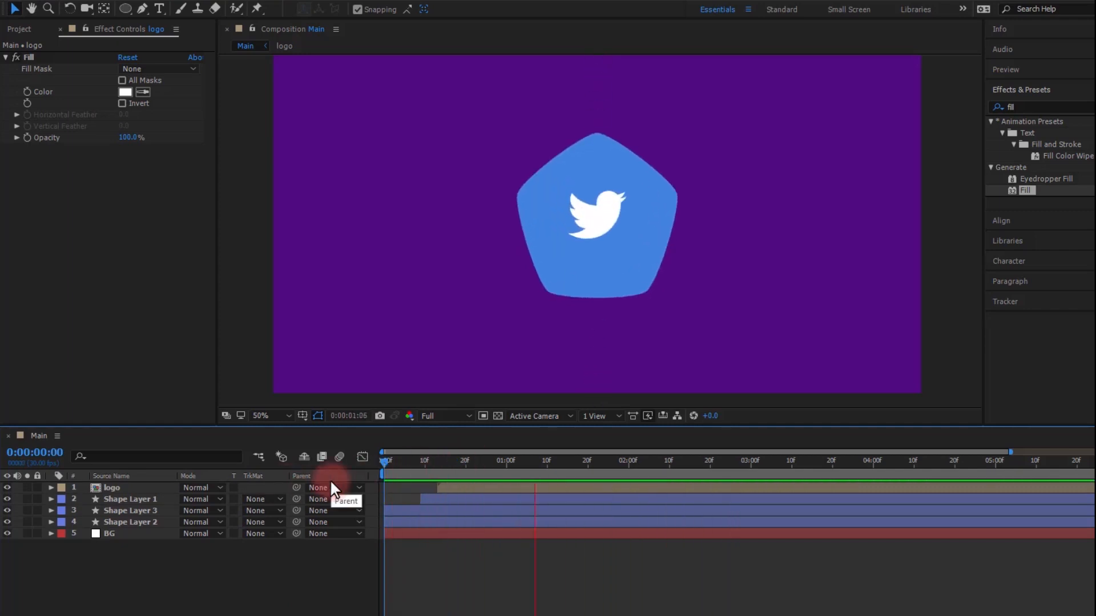
{"action": "left_click_drag", "start_coordinate": [422, 470], "coordinate": [290, 520]}
{"action": "key", "text": "space"}
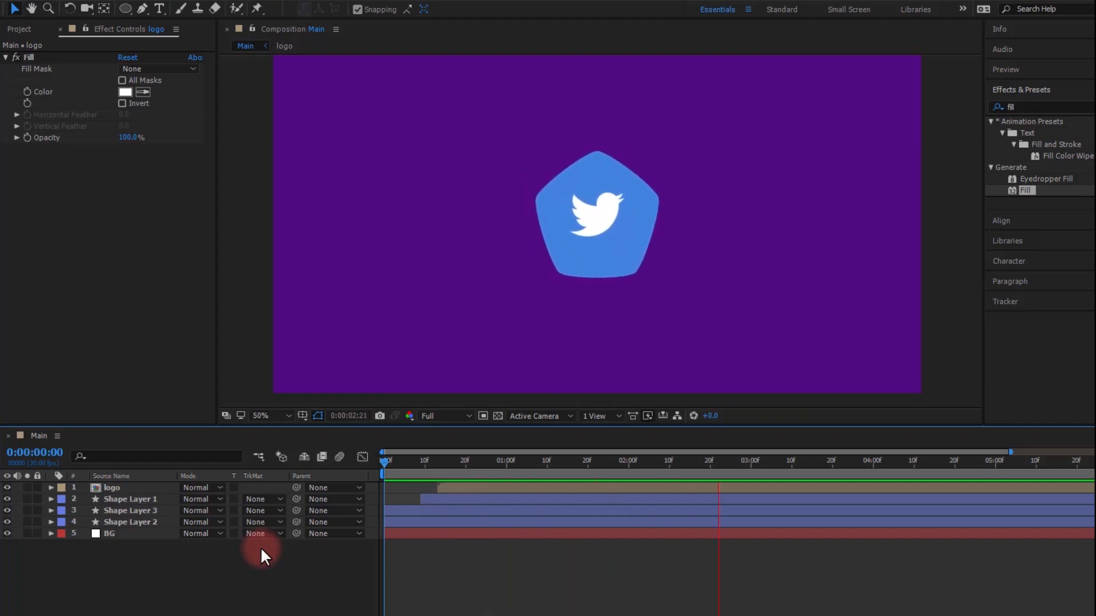
{"action": "key", "text": "space"}
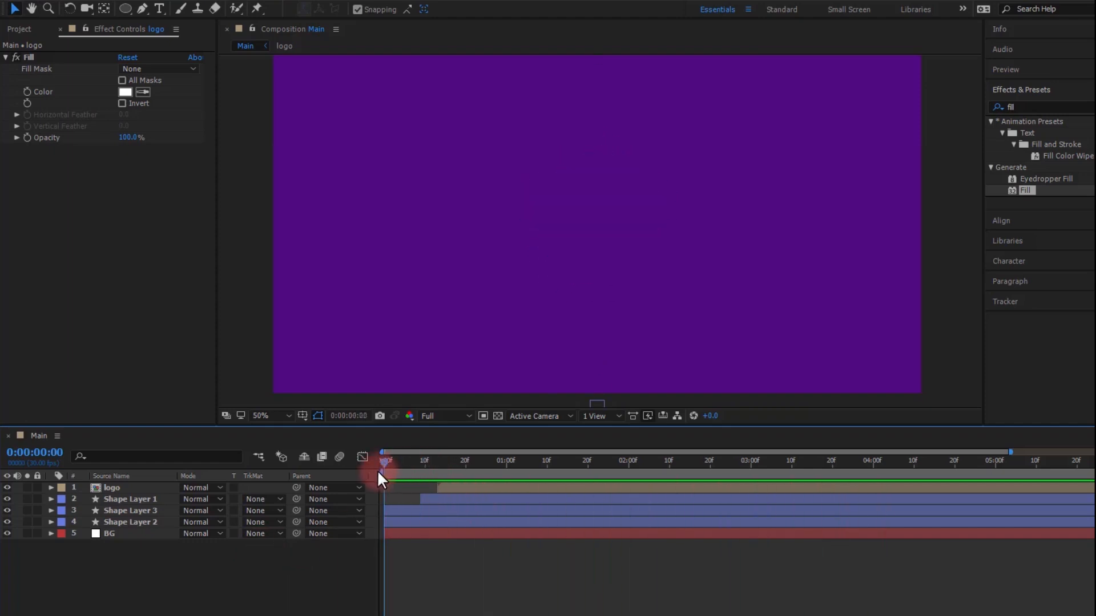
{"action": "key", "text": "space"}
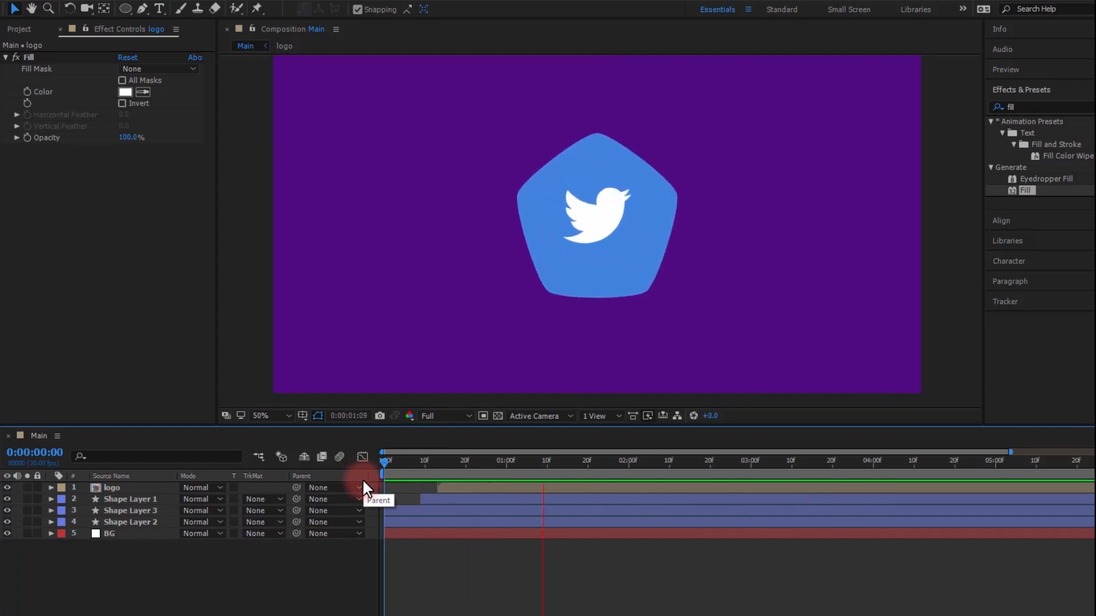
{"action": "left_click", "coordinate": [412, 463]}
{"action": "left_click_drag", "start_coordinate": [413, 462], "coordinate": [310, 526]}
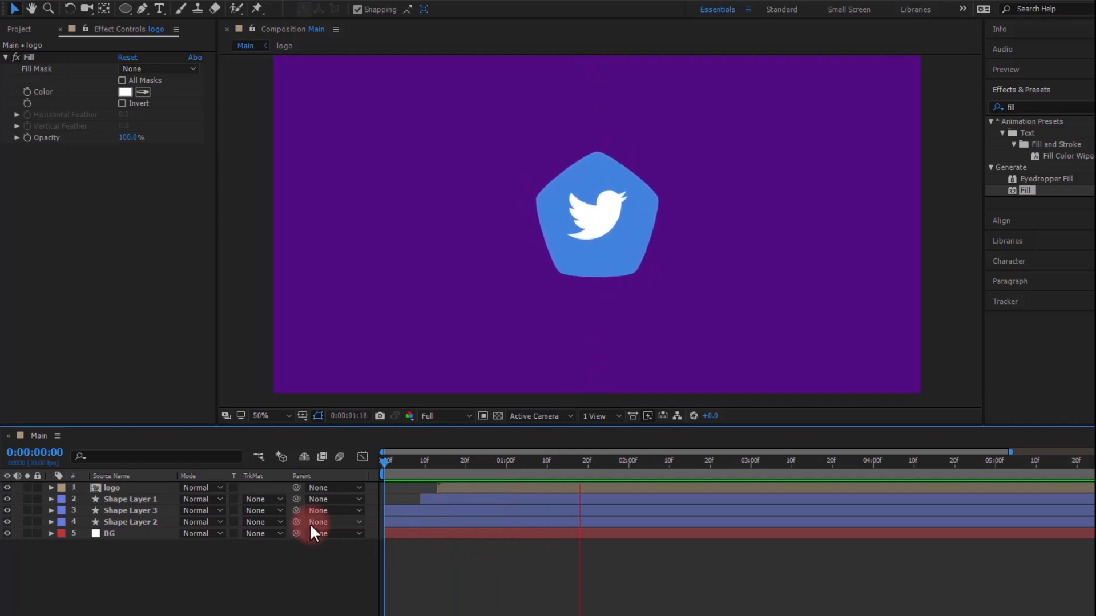
{"action": "key", "text": "space"}
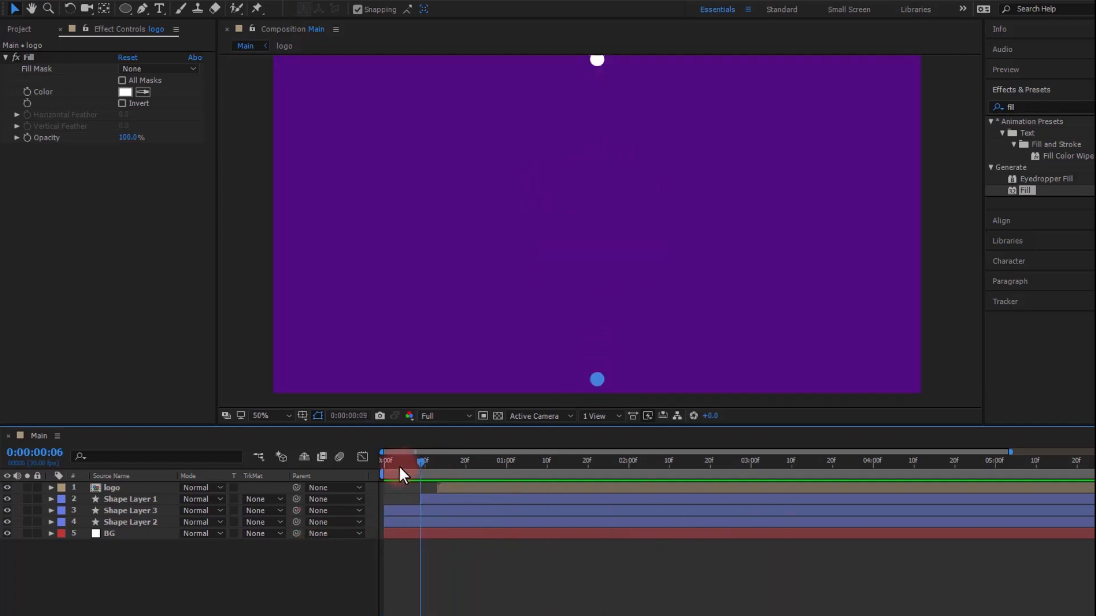
{"action": "key", "text": "space"}
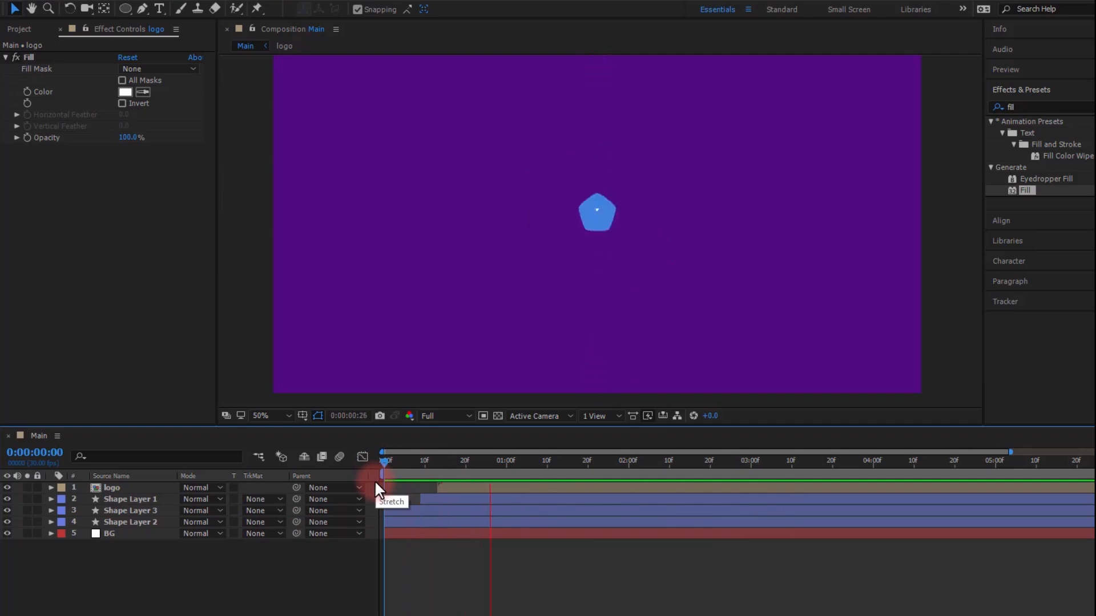
{"action": "left_click_drag", "start_coordinate": [425, 472], "coordinate": [394, 497]}
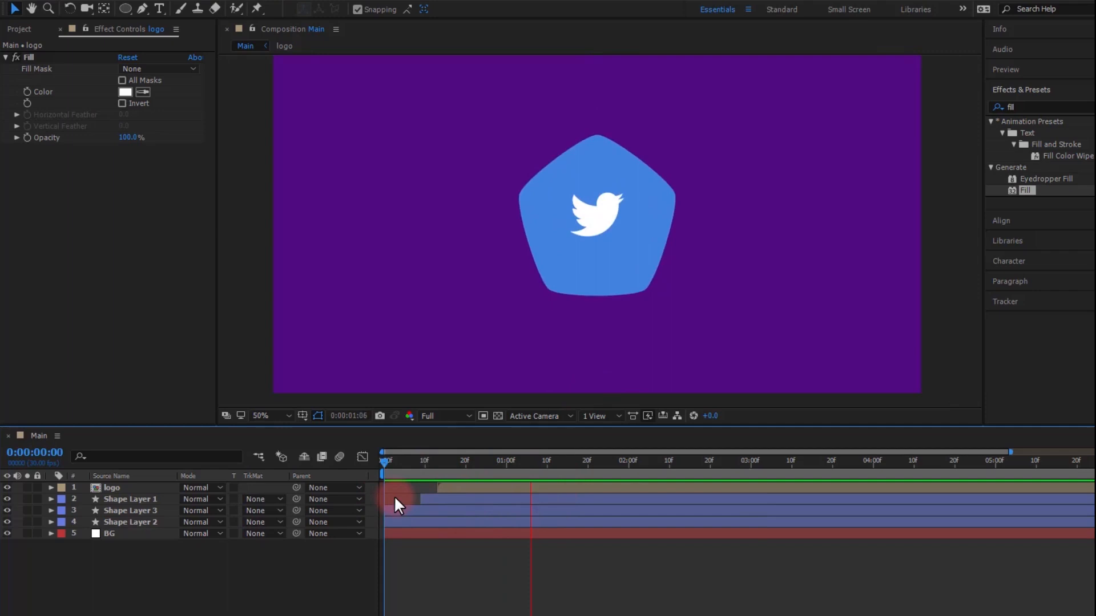
{"action": "left_click_drag", "start_coordinate": [482, 469], "coordinate": [576, 480]}
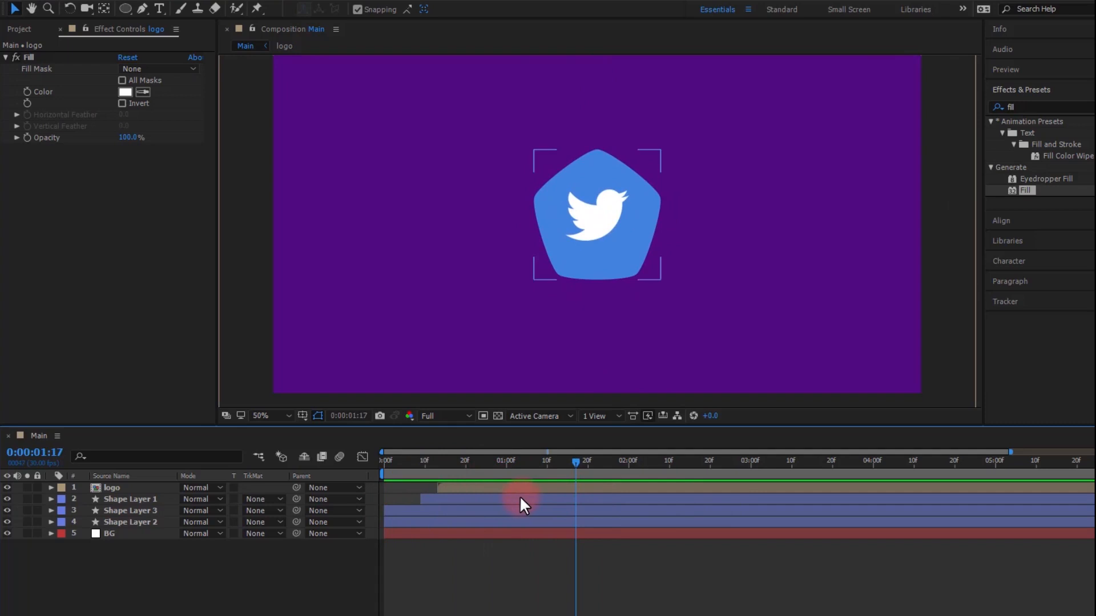
Step: Add a TWITTER text layer below the pentagon with the current time at 0:00:01:21
{"action": "left_click", "coordinate": [371, 538]}
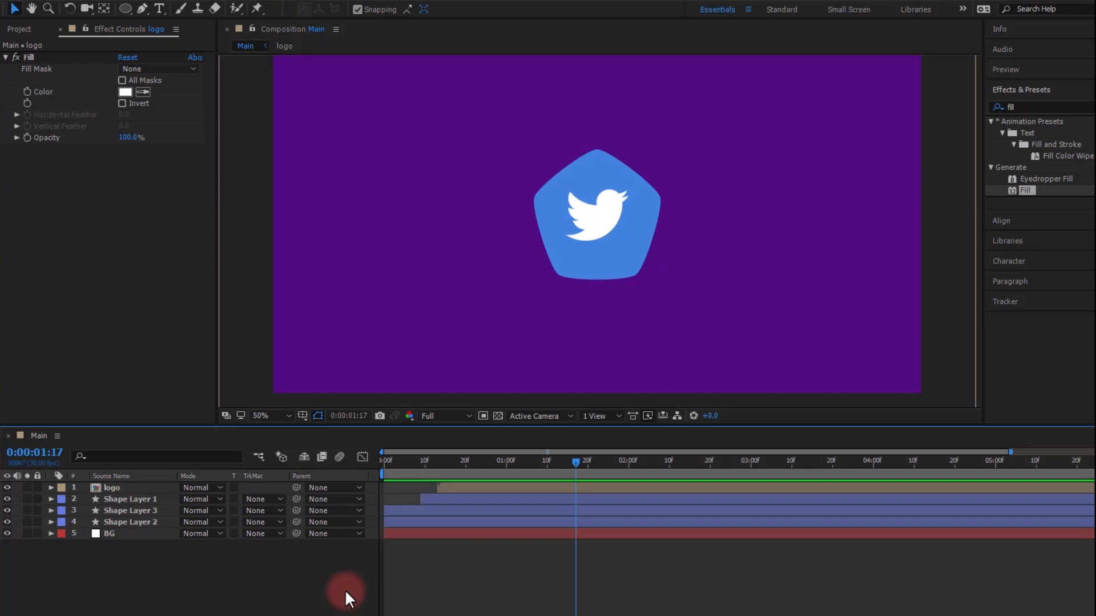
{"action": "left_click_drag", "start_coordinate": [444, 462], "coordinate": [592, 472]}
{"action": "scroll", "coordinate": [548, 265], "scroll_direction": "up", "scroll_amount": 2}
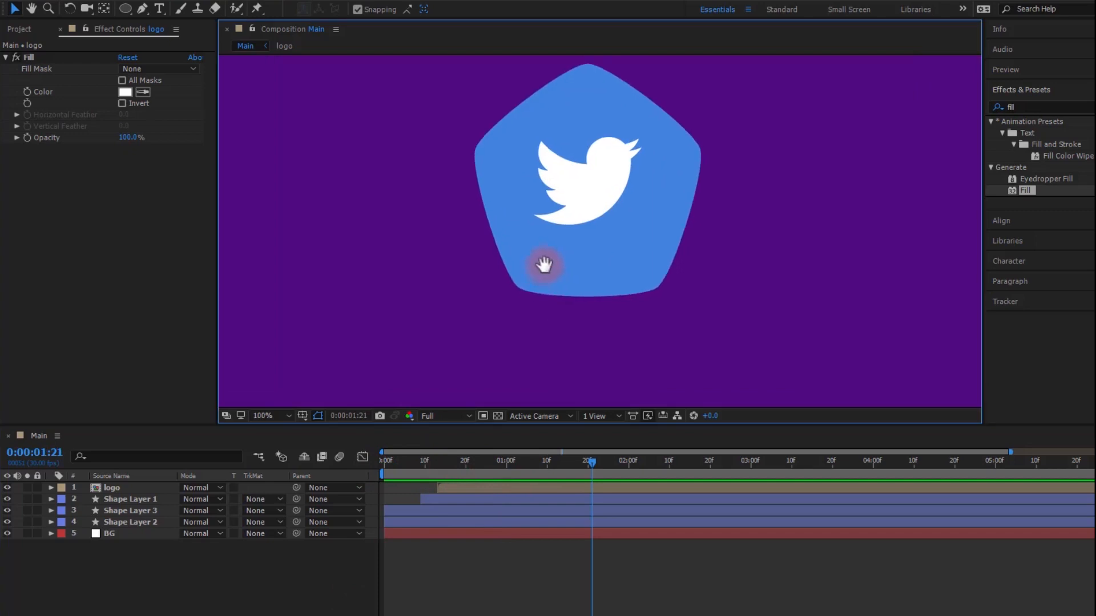
{"action": "left_click", "coordinate": [160, 9]}
{"action": "left_click", "coordinate": [446, 319]}
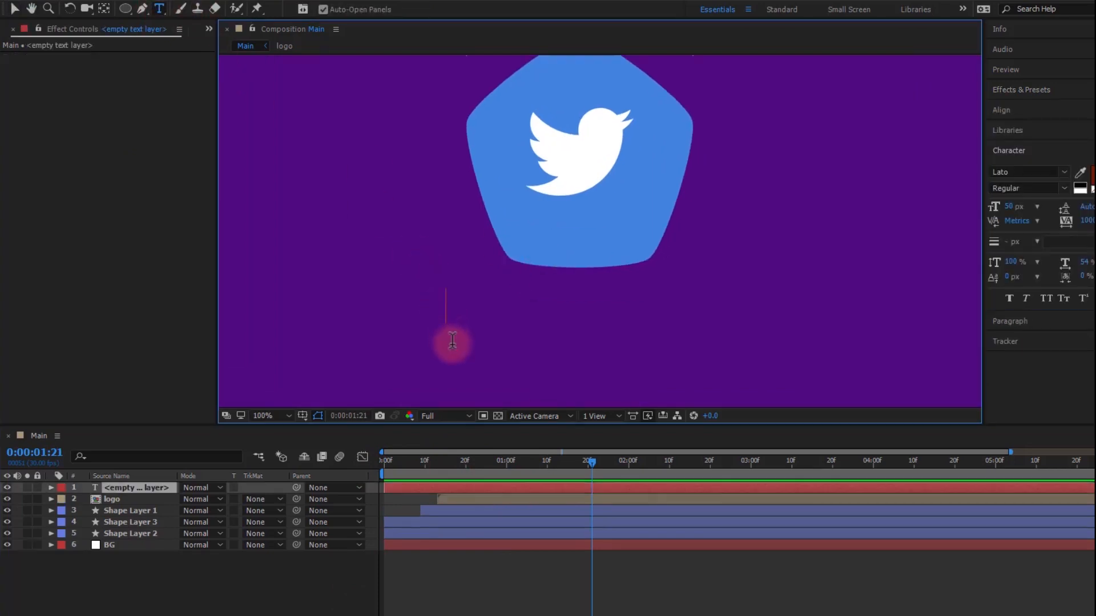
{"action": "type", "text": "TWITTER"}
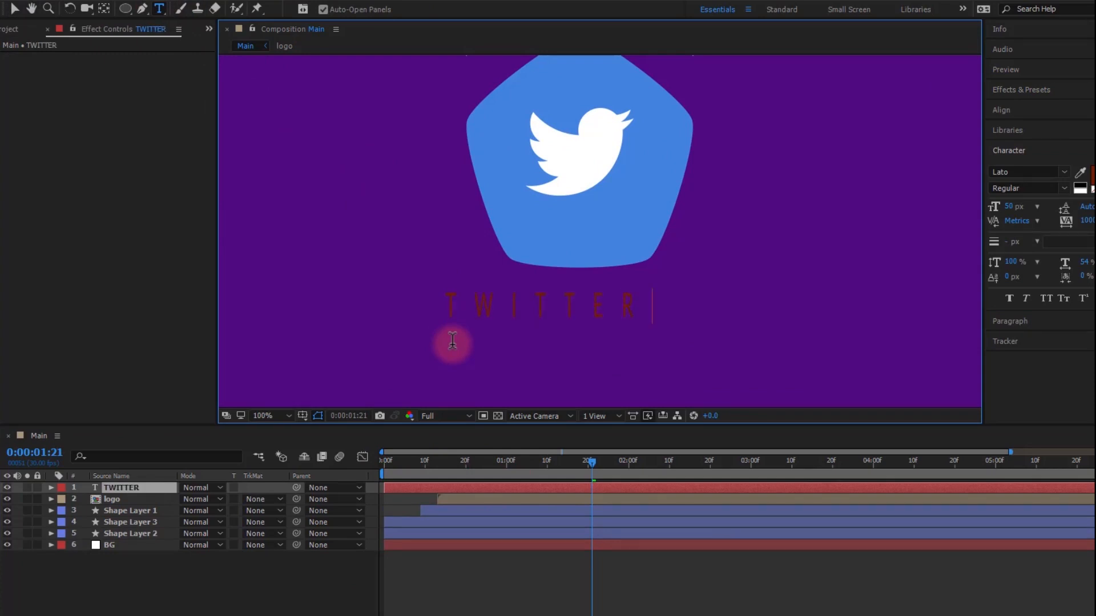
Step: Change the TWITTER text's fill color to white (FFFFFF)
{"action": "left_click", "coordinate": [1080, 189]}
{"action": "left_click_drag", "start_coordinate": [443, 387], "coordinate": [276, 368]}
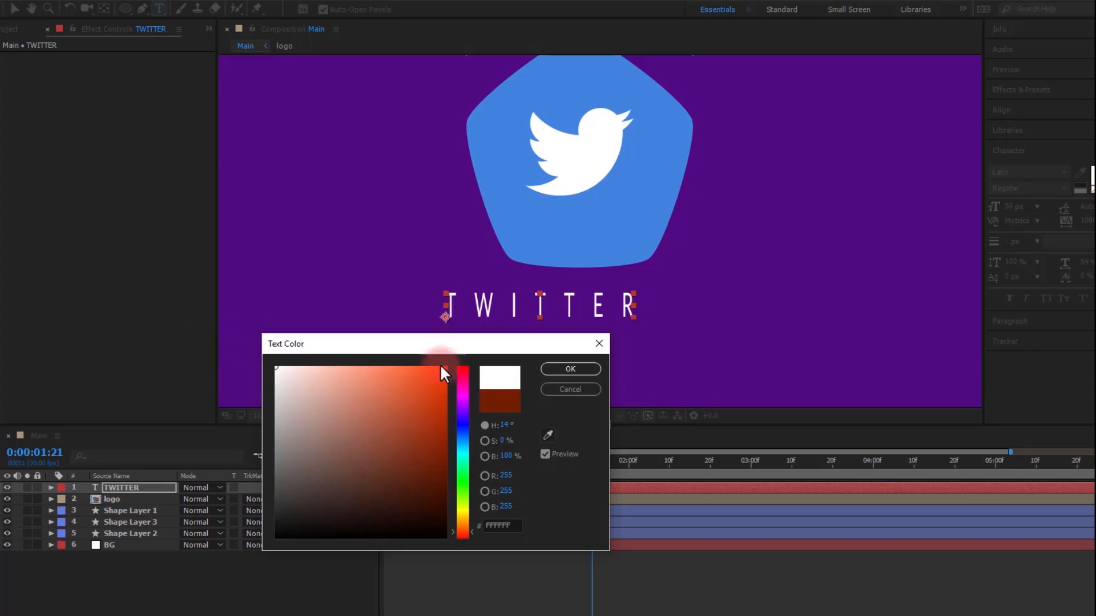
{"action": "left_click", "coordinate": [570, 368]}
Step: Browse the fonts for the TWITTER text and set it to Montserrat Regular
{"action": "left_click", "coordinate": [1039, 171]}
{"action": "key", "text": "Down"}
{"action": "key", "text": "Down"}
{"action": "key", "text": "Down"}
{"action": "key", "text": "Down"}
{"action": "key", "text": "Down"}
{"action": "key", "text": "Down"}
{"action": "key", "text": "Down"}
{"action": "key", "text": "Down"}
{"action": "key", "text": "Down"}
{"action": "key", "text": "Down"}
{"action": "key", "text": "Down"}
{"action": "key", "text": "Down"}
{"action": "key", "text": "Down"}
{"action": "key", "text": "Down"}
{"action": "key", "text": "Down"}
{"action": "key", "text": "Down"}
{"action": "key", "text": "Down"}
{"action": "key", "text": "Down"}
{"action": "key", "text": "Down"}
{"action": "key", "text": "Down"}
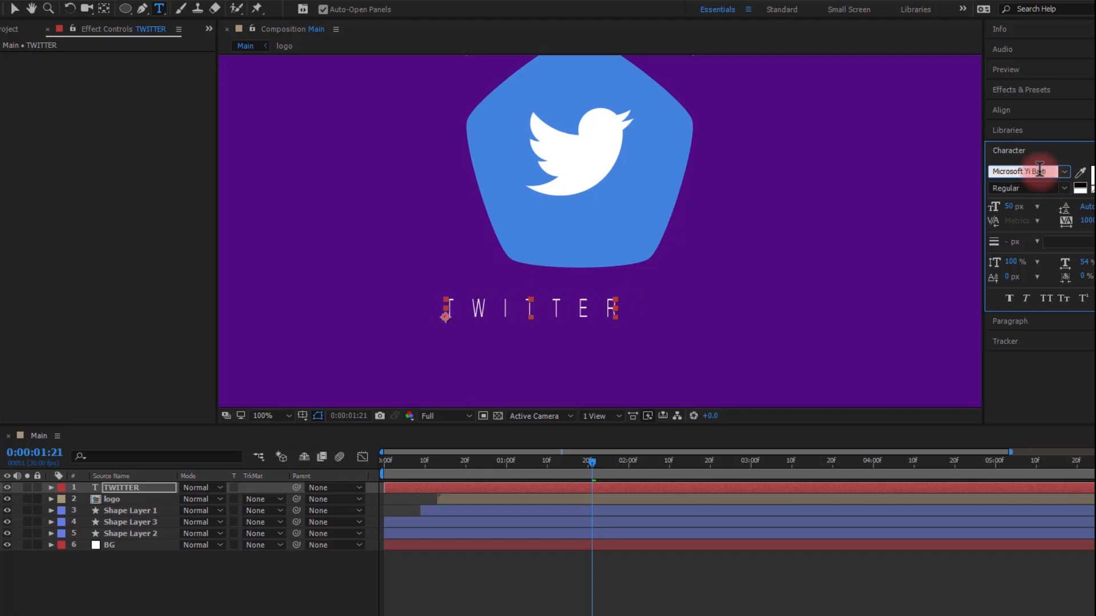
{"action": "key", "text": "Down"}
{"action": "key", "text": "Down"}
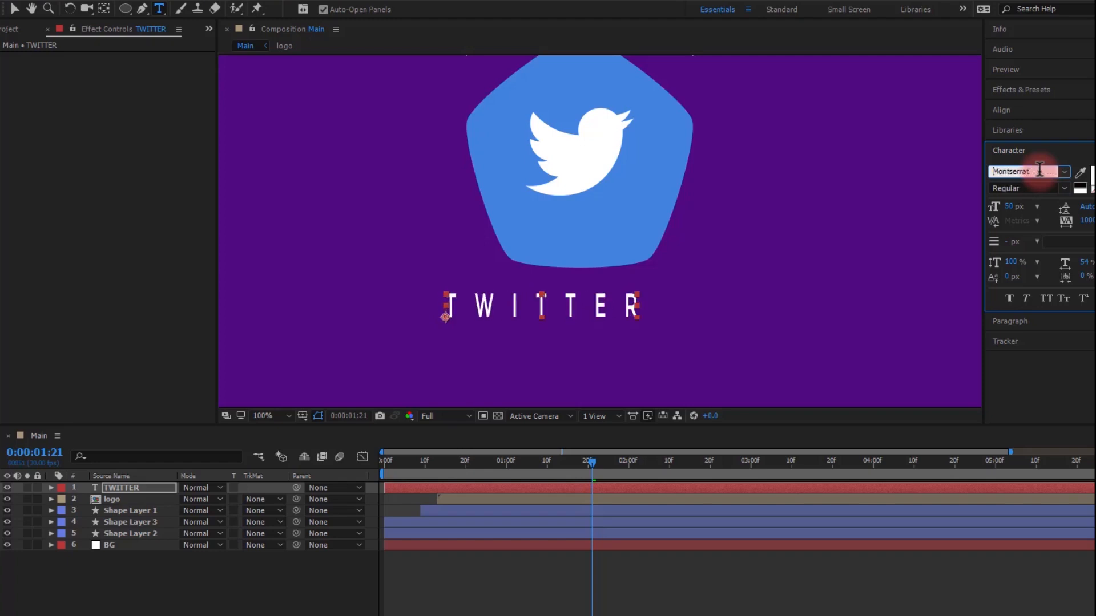
Step: Set the TWITTER text's tracking to 308
{"action": "left_click", "coordinate": [1084, 221]}
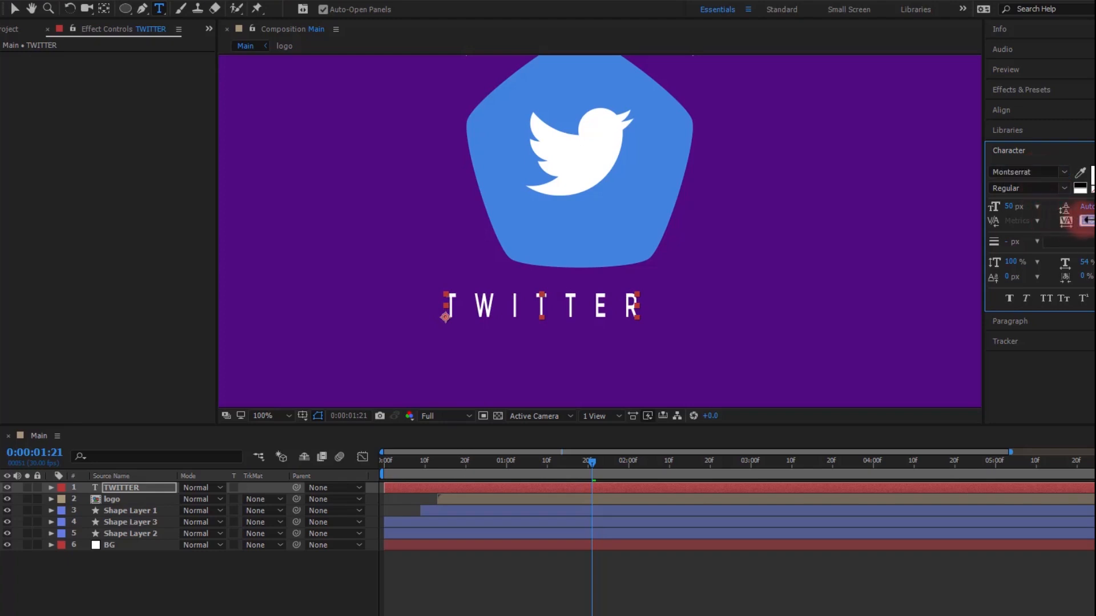
{"action": "type", "text": "0"}
{"action": "key", "text": "Return"}
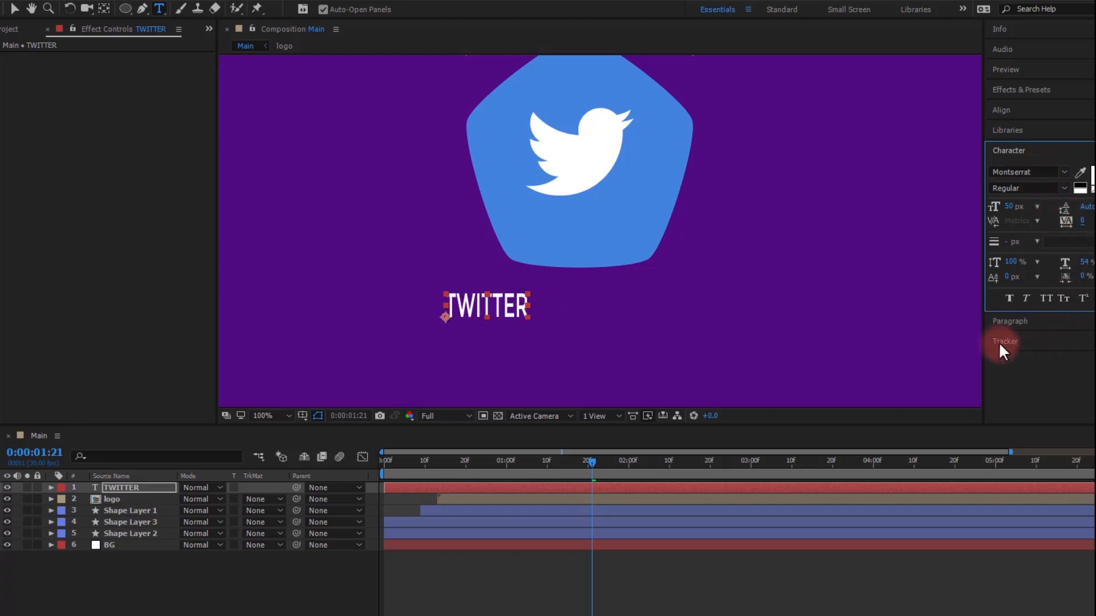
{"action": "left_click_drag", "start_coordinate": [1082, 221], "coordinate": [1038, 237]}
Step: Center the TWITTER text horizontally just beneath the pentagon and deselect it
{"action": "left_click", "coordinate": [15, 9]}
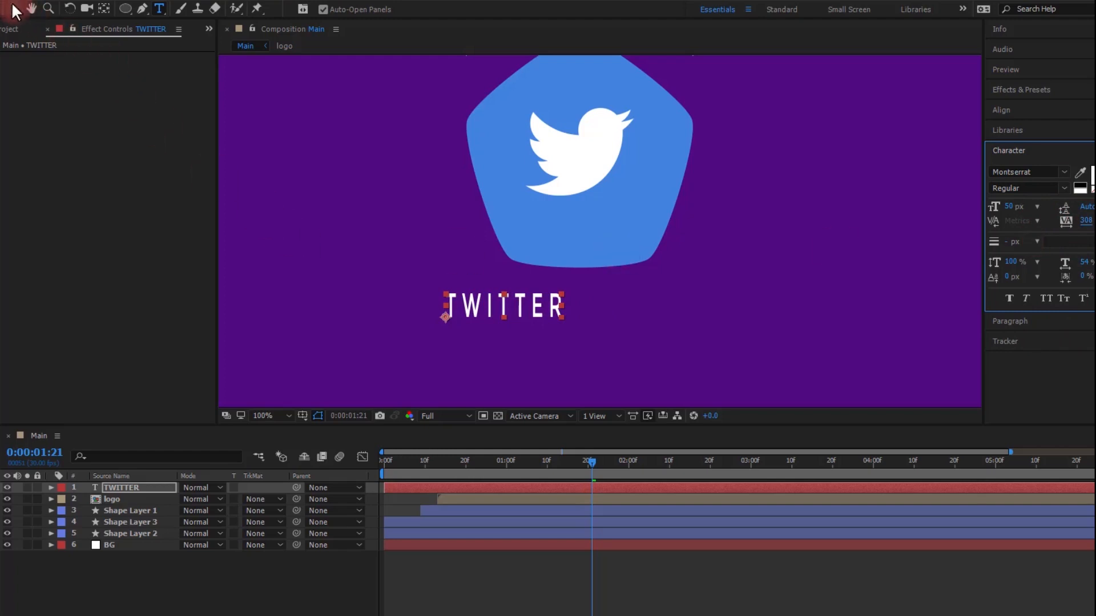
{"action": "left_click_drag", "start_coordinate": [502, 303], "coordinate": [588, 292]}
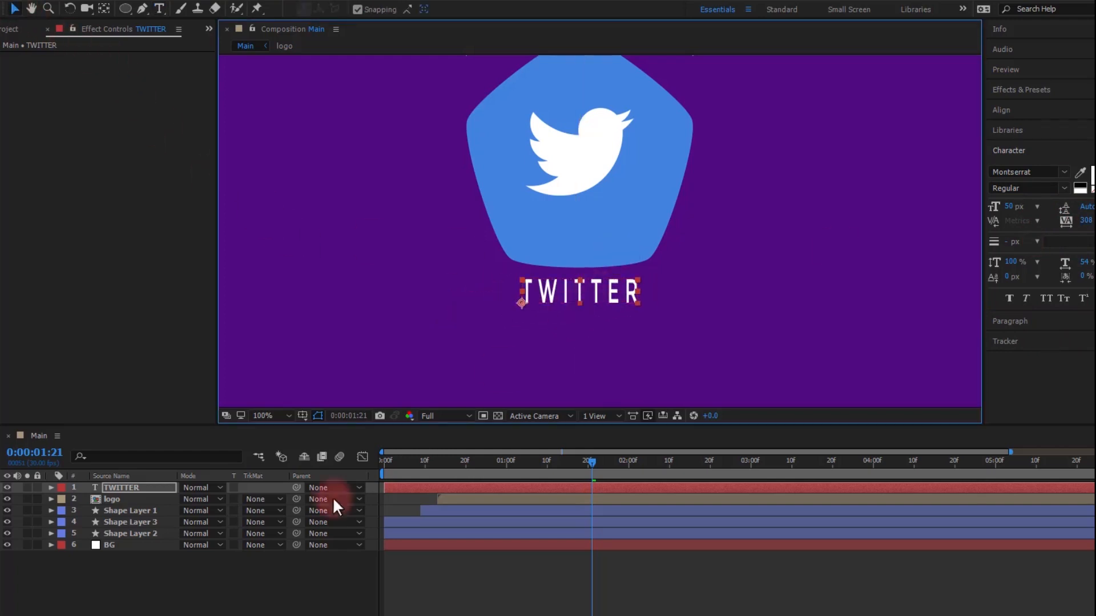
{"action": "left_click", "coordinate": [231, 584]}
{"action": "key", "text": "comma"}
{"action": "key", "text": "period"}
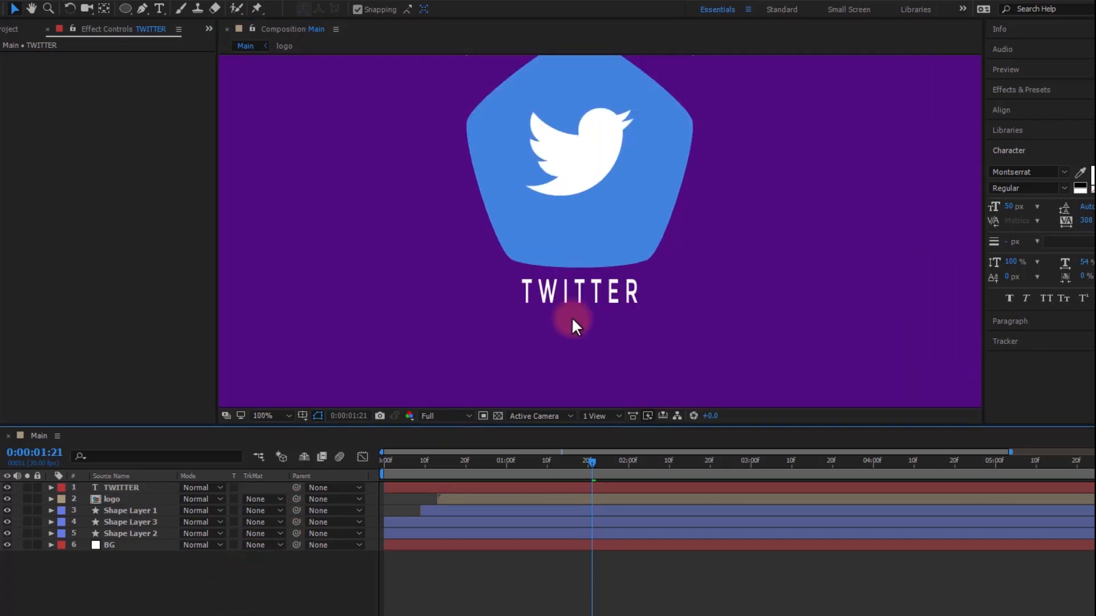
Step: Duplicate the TWITTER text directly below the original and change the copy's wording to YOUR TEXT
{"action": "left_click", "coordinate": [557, 286]}
{"action": "key", "text": "ctrl+d"}
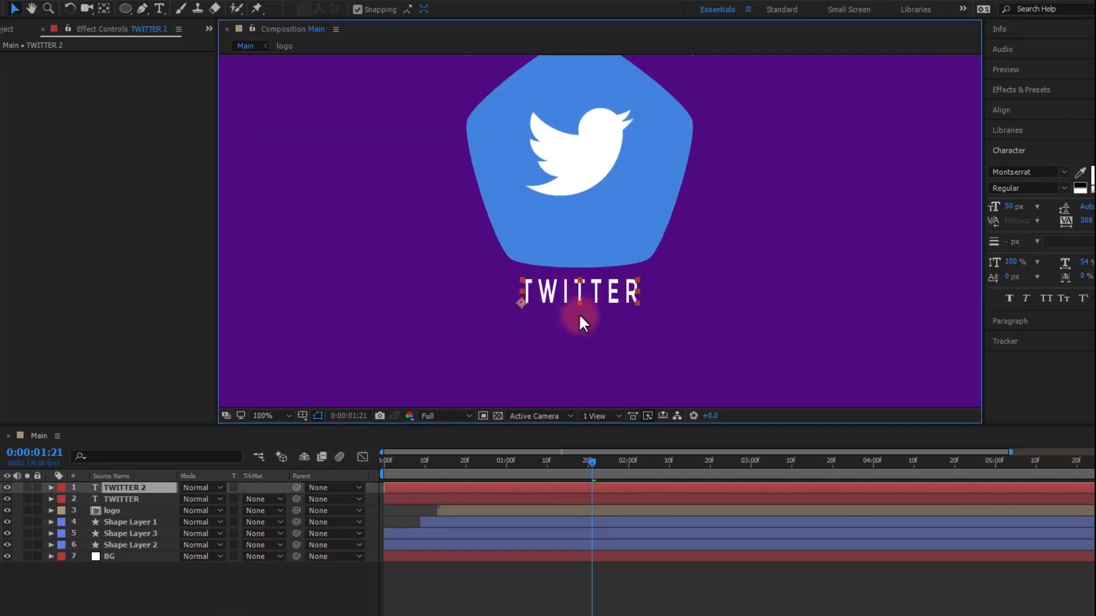
{"action": "left_click_drag", "start_coordinate": [578, 297], "coordinate": [579, 324]}
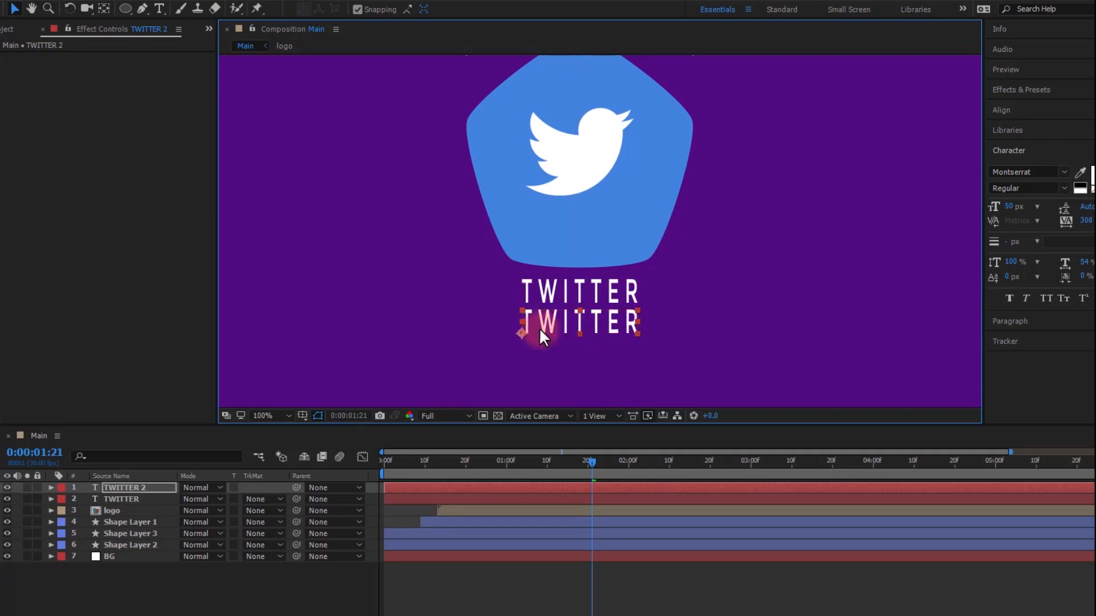
{"action": "double_click", "coordinate": [542, 322]}
{"action": "type", "text": "YOUR"}
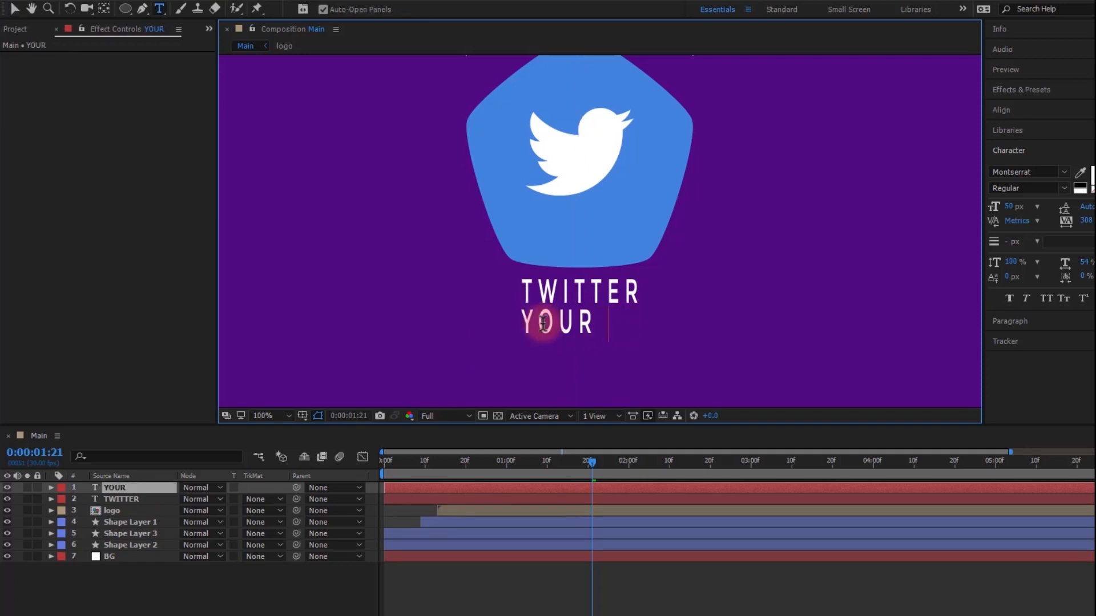
{"action": "type", "text": " TEXT"}
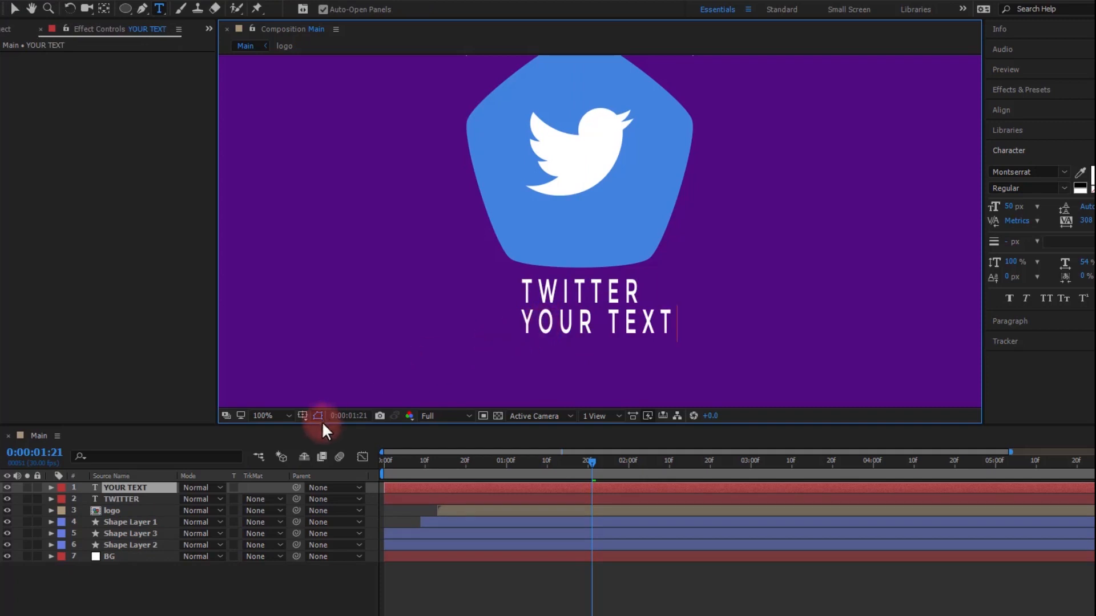
Step: Browse the fonts for the YOUR TEXT layer and set it to Source Sans Pro ExtraLight
{"action": "left_click", "coordinate": [128, 492]}
{"action": "left_click", "coordinate": [1012, 171]}
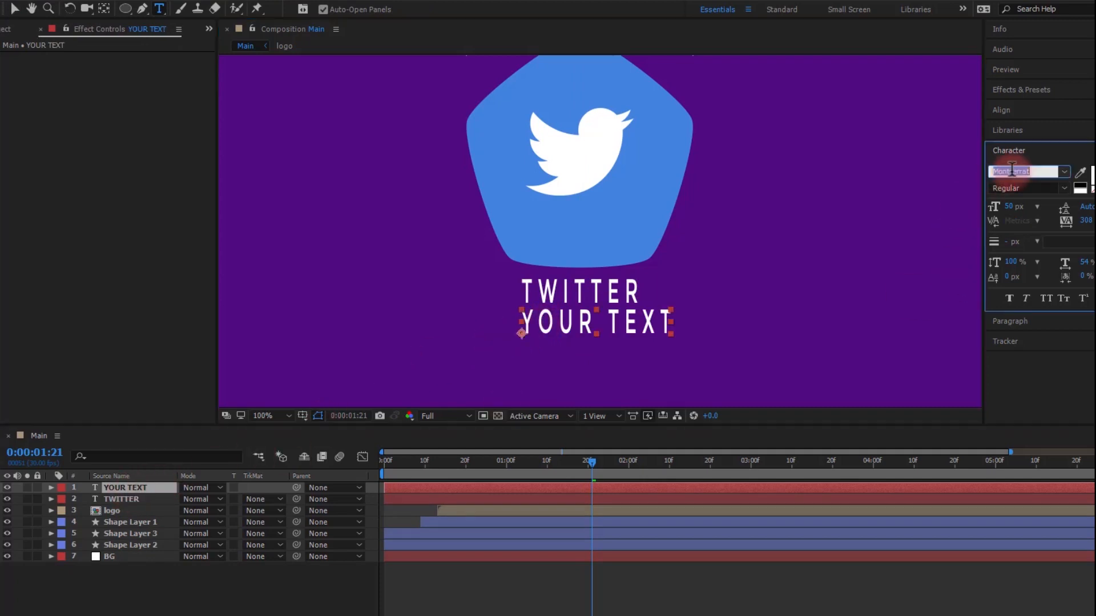
{"action": "type", "text": "Myriad Pro"}
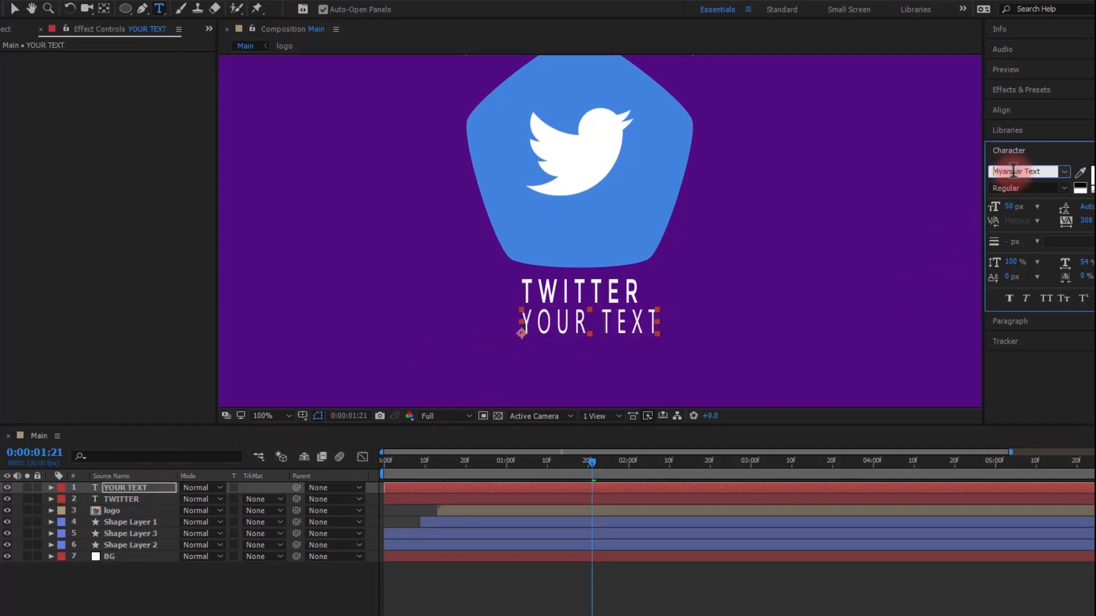
{"action": "key", "text": "Down"}
{"action": "key", "text": "Down"}
{"action": "key", "text": "Down"}
{"action": "key", "text": "Down"}
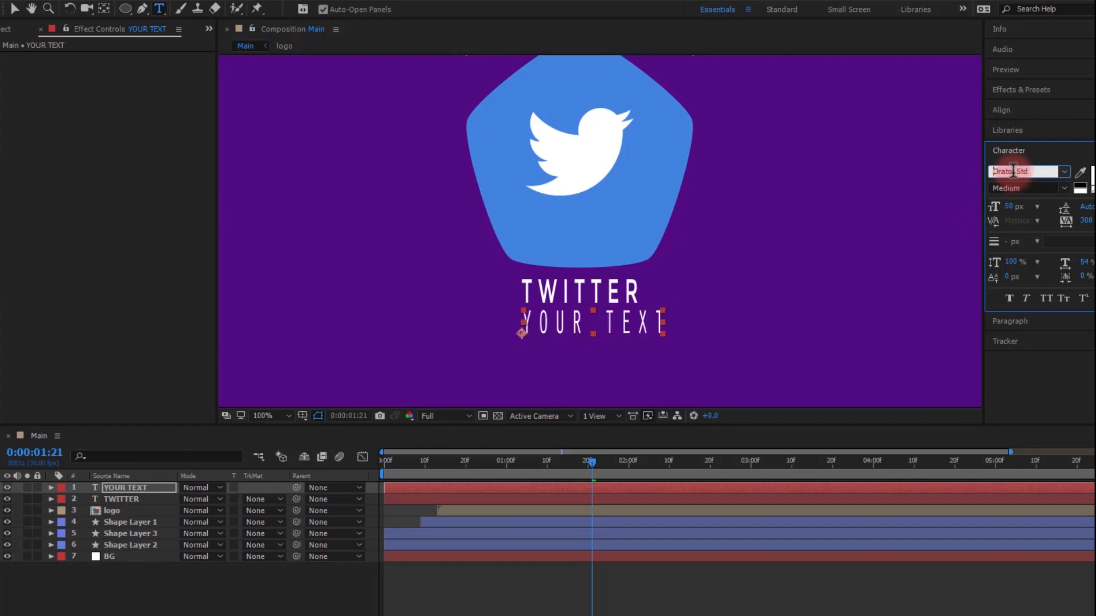
{"action": "key", "text": "Down"}
{"action": "key", "text": "Down"}
{"action": "key", "text": "Down"}
{"action": "key", "text": "Down"}
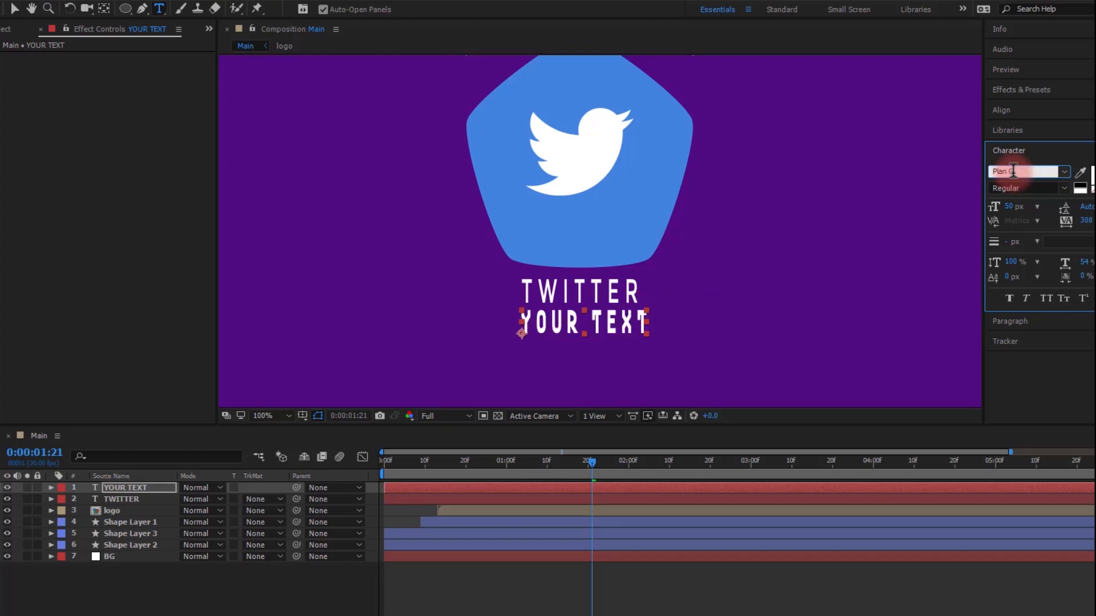
{"action": "key", "text": "Down"}
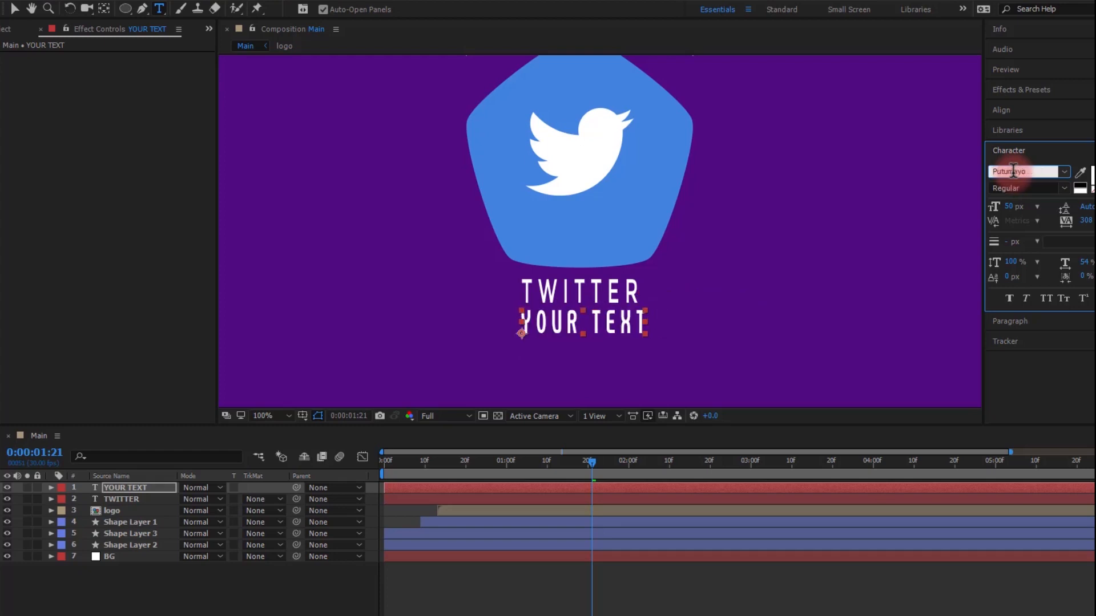
{"action": "key", "text": "Down"}
{"action": "key", "text": "Down"}
{"action": "key", "text": "Down"}
{"action": "key", "text": "Down"}
{"action": "key", "text": "Down"}
{"action": "key", "text": "Down"}
{"action": "key", "text": "Down"}
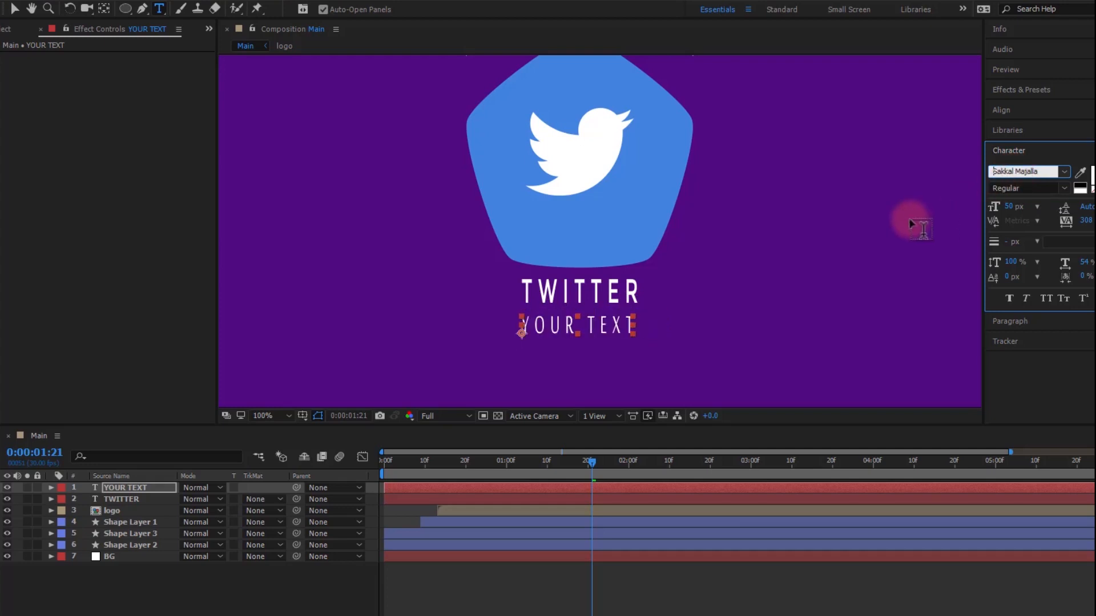
{"action": "key", "text": "Down"}
{"action": "key", "text": "Down"}
{"action": "key", "text": "Down"}
{"action": "key", "text": "Down"}
{"action": "key", "text": "Down"}
{"action": "key", "text": "Down"}
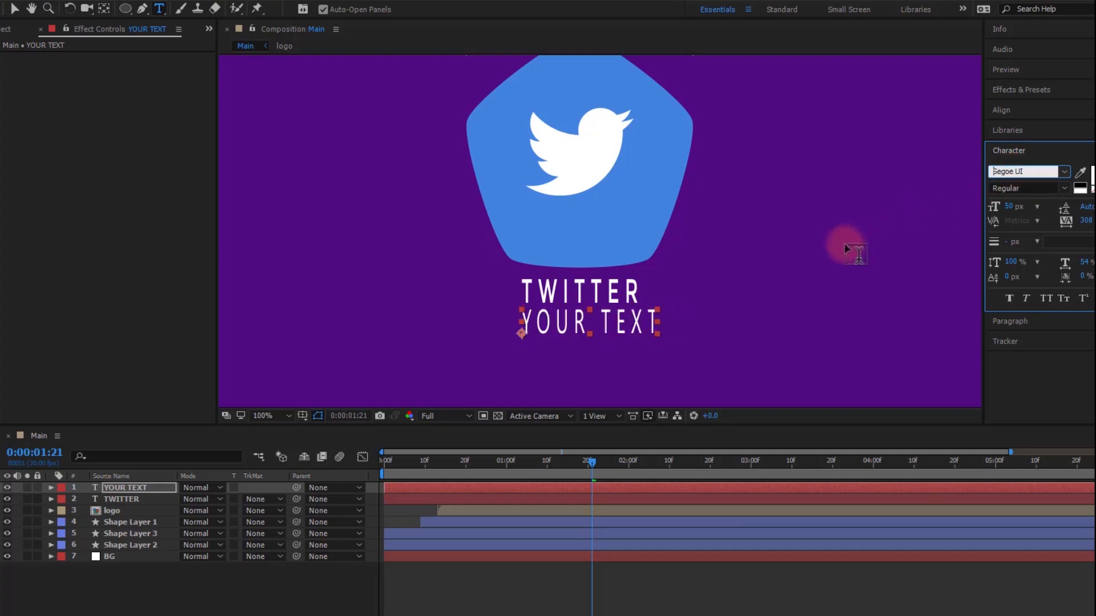
{"action": "key", "text": "Down"}
{"action": "key", "text": "Down"}
{"action": "key", "text": "Down"}
{"action": "key", "text": "Down"}
{"action": "key", "text": "Down"}
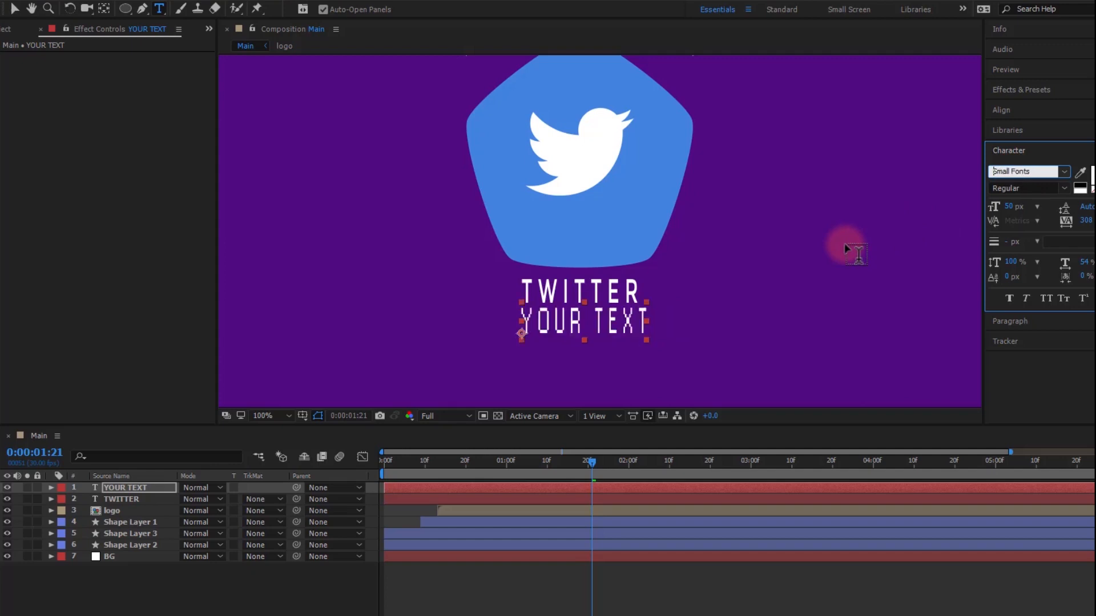
{"action": "key", "text": "Down"}
{"action": "key", "text": "Down"}
{"action": "key", "text": "Down"}
{"action": "key", "text": "Down"}
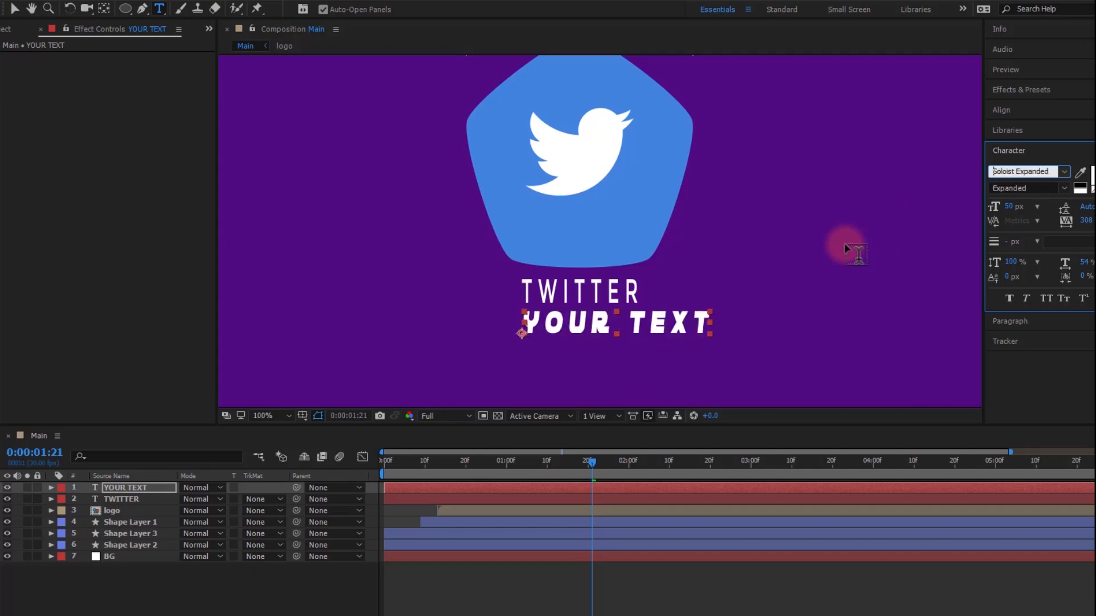
{"action": "key", "text": "Down"}
{"action": "key", "text": "Down"}
{"action": "key", "text": "Down"}
{"action": "key", "text": "Down"}
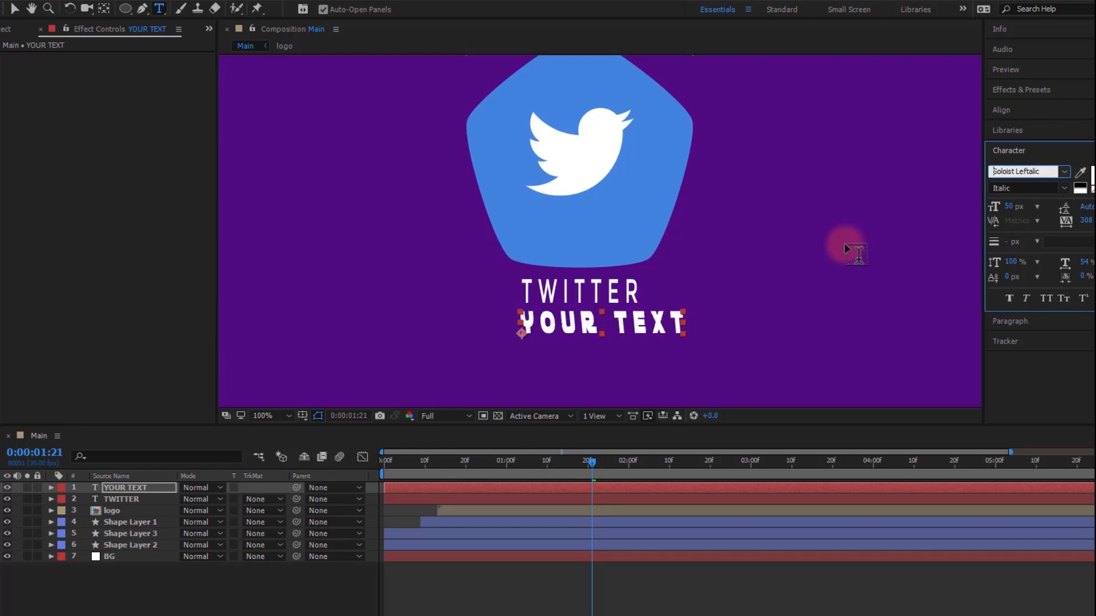
{"action": "key", "text": "Down"}
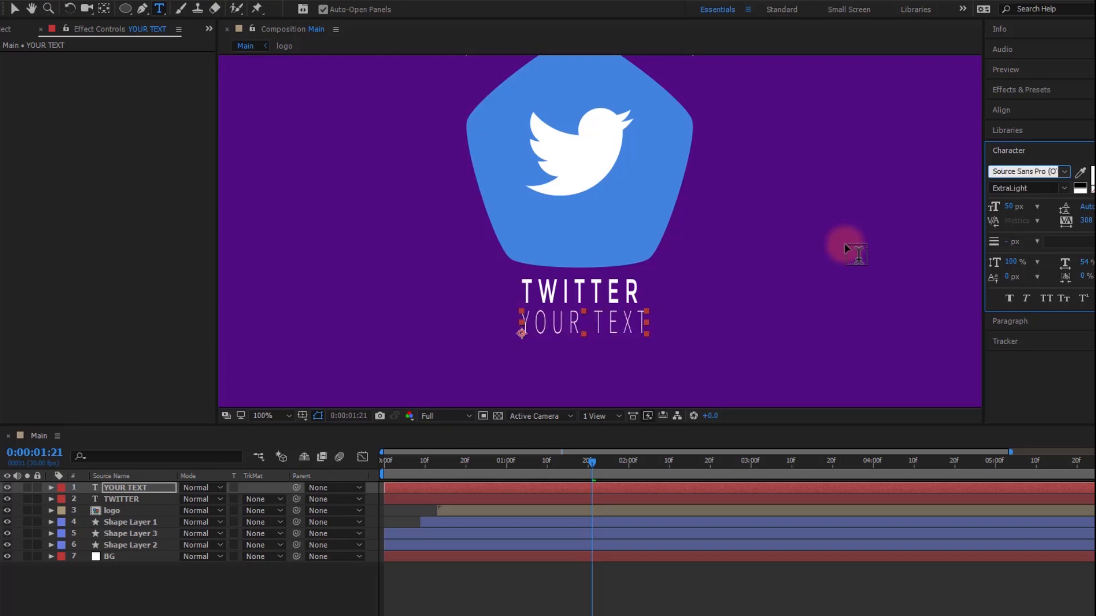
Step: Set the YOUR TEXT layer's font size to 44 px, leading to 11 px, vertical scale to 64% and tracking to 314
{"action": "left_click", "coordinate": [174, 495]}
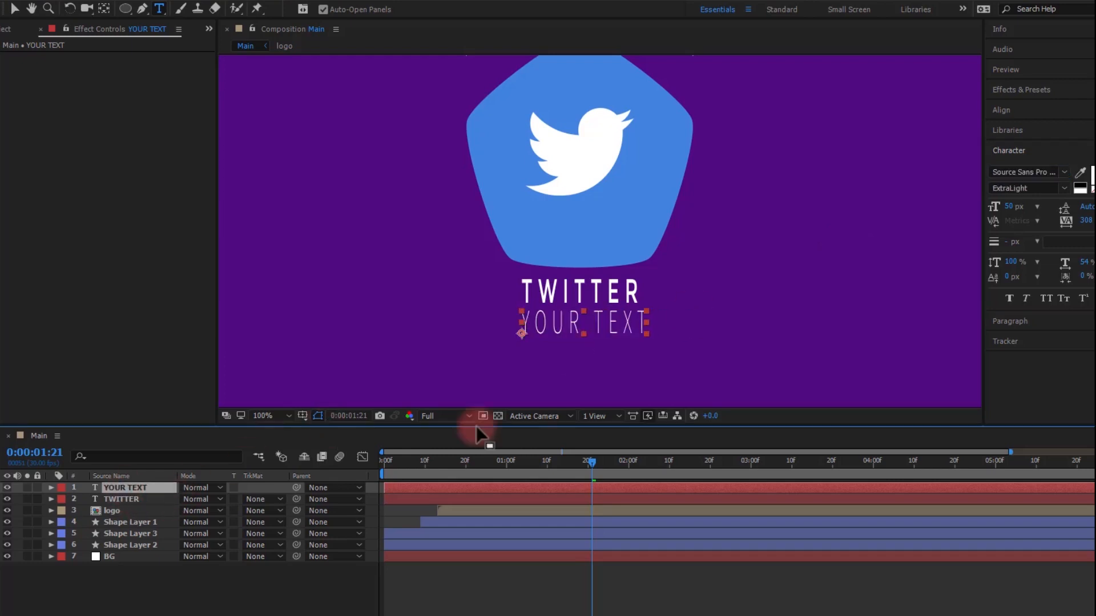
{"action": "mouse_move", "coordinate": [1011, 207]}
{"action": "left_mouse_down"}
{"action": "mouse_move", "coordinate": [995, 207]}
{"action": "mouse_move", "coordinate": [1008, 210]}
{"action": "left_mouse_up"}
{"action": "left_click", "coordinate": [1086, 220]}
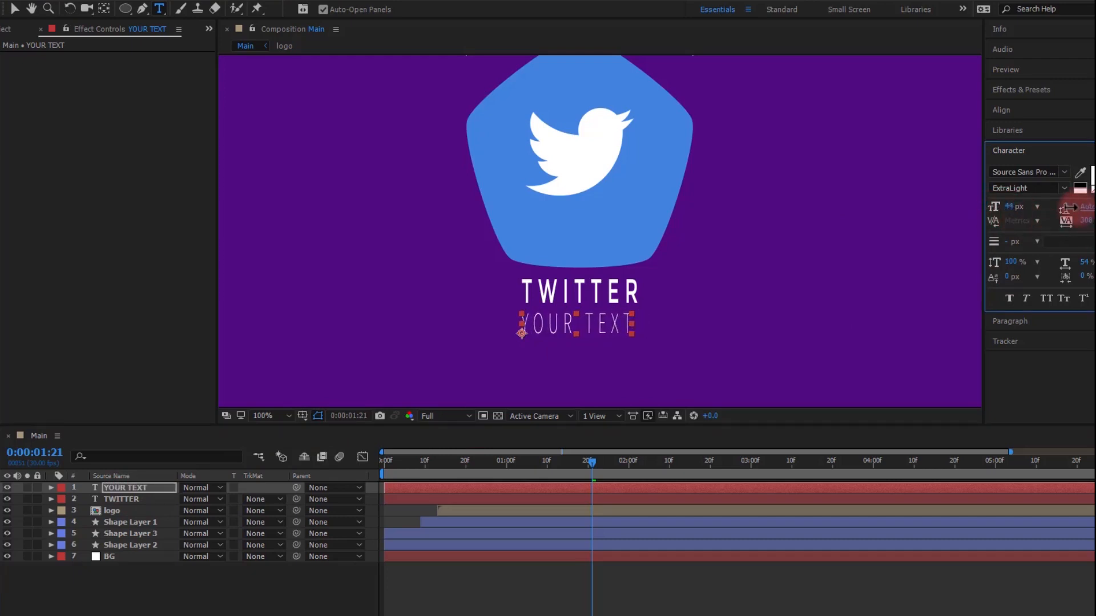
{"action": "left_click_drag", "start_coordinate": [1080, 208], "coordinate": [1090, 207]}
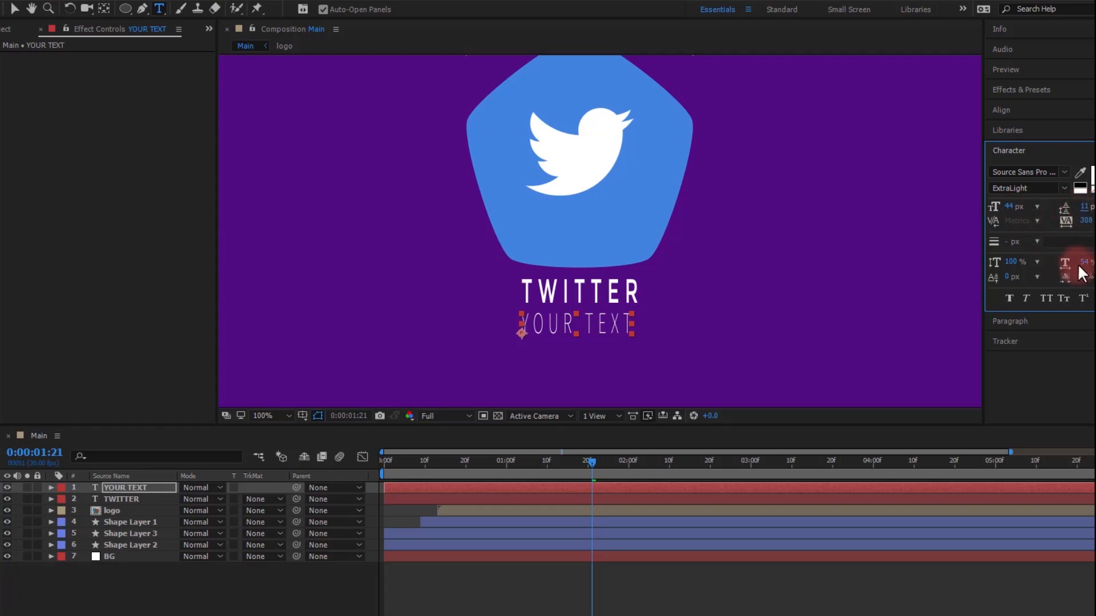
{"action": "left_click_drag", "start_coordinate": [1003, 263], "coordinate": [999, 263]}
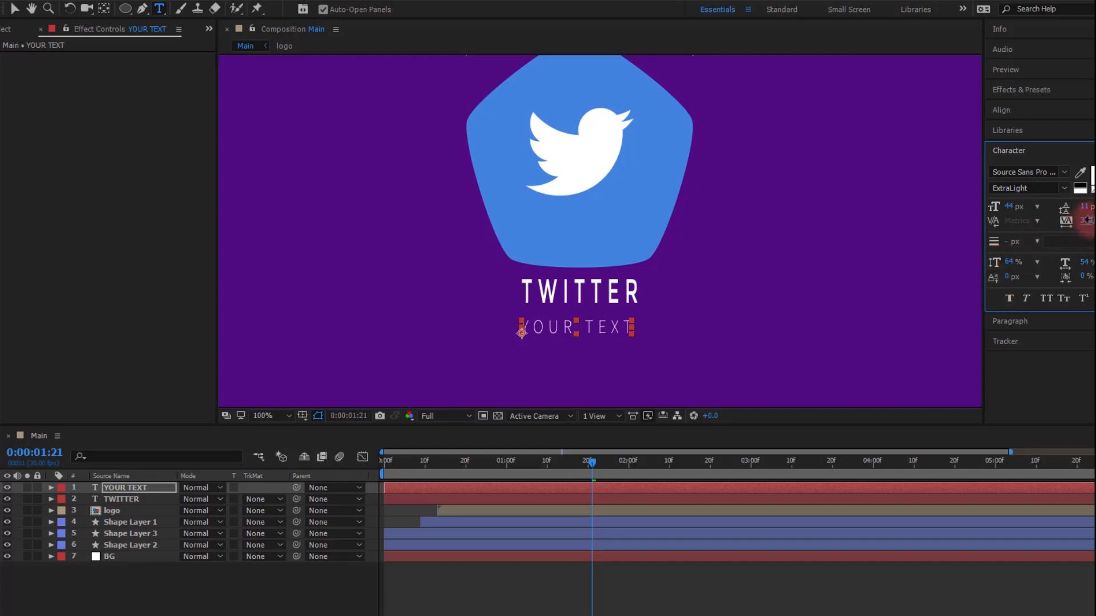
Step: Move the YOUR TEXT line up so it sits centered right beneath TWITTER, and deselect it
{"action": "left_click", "coordinate": [15, 9]}
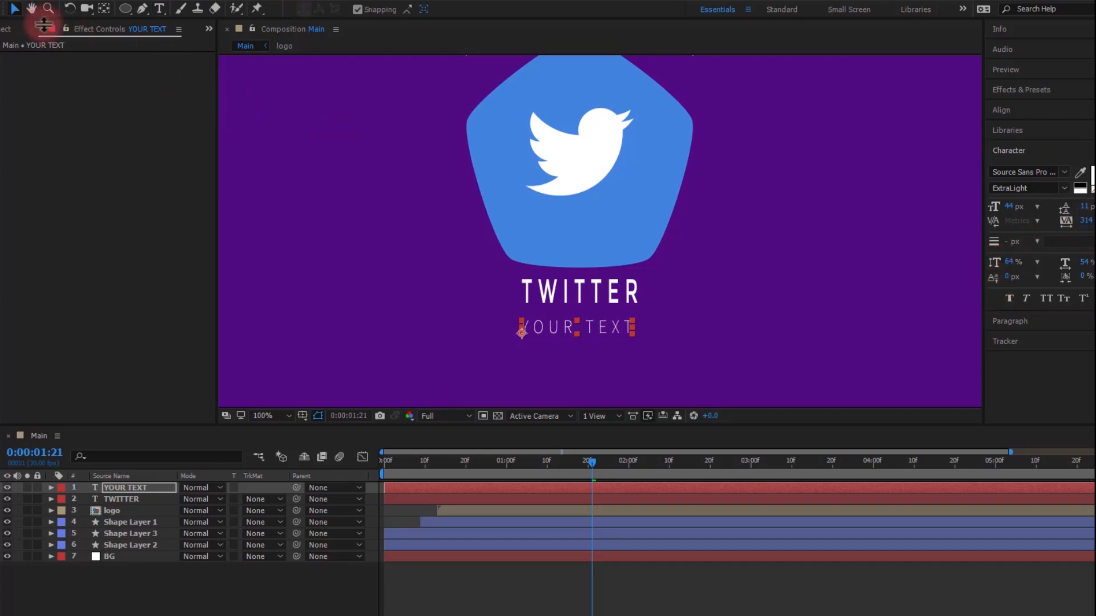
{"action": "left_click_drag", "start_coordinate": [576, 325], "coordinate": [575, 313]}
{"action": "left_click", "coordinate": [169, 578]}
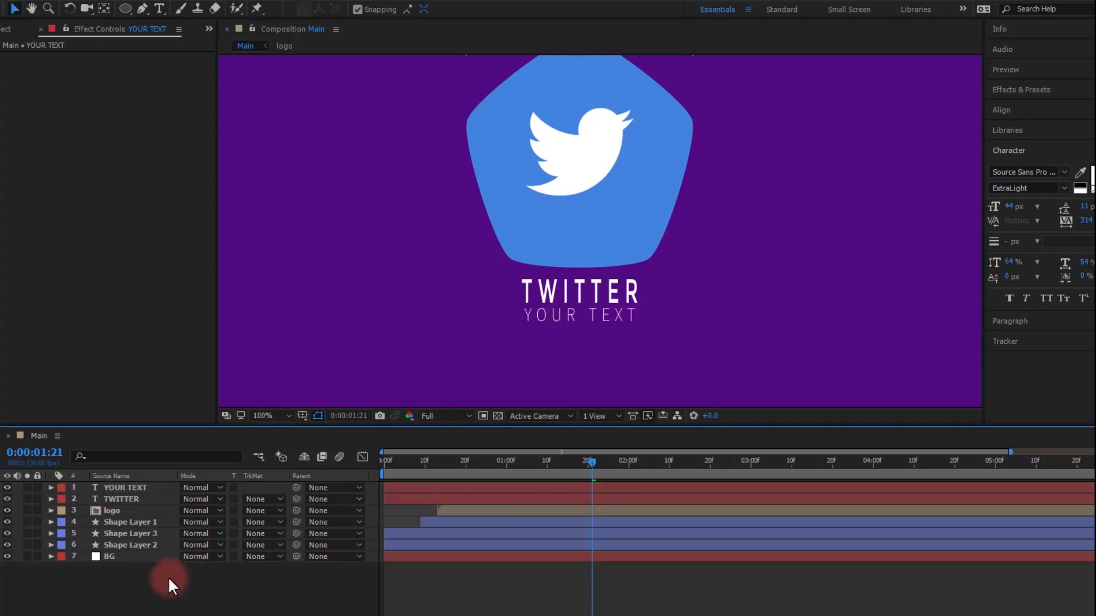
Step: Pre-compose the YOUR TEXT and TWITTER layers into a new composition named text
{"action": "left_click", "coordinate": [135, 487]}
{"action": "left_click", "coordinate": [121, 499], "text": "shift"}
{"action": "right_click", "coordinate": [120, 491]}
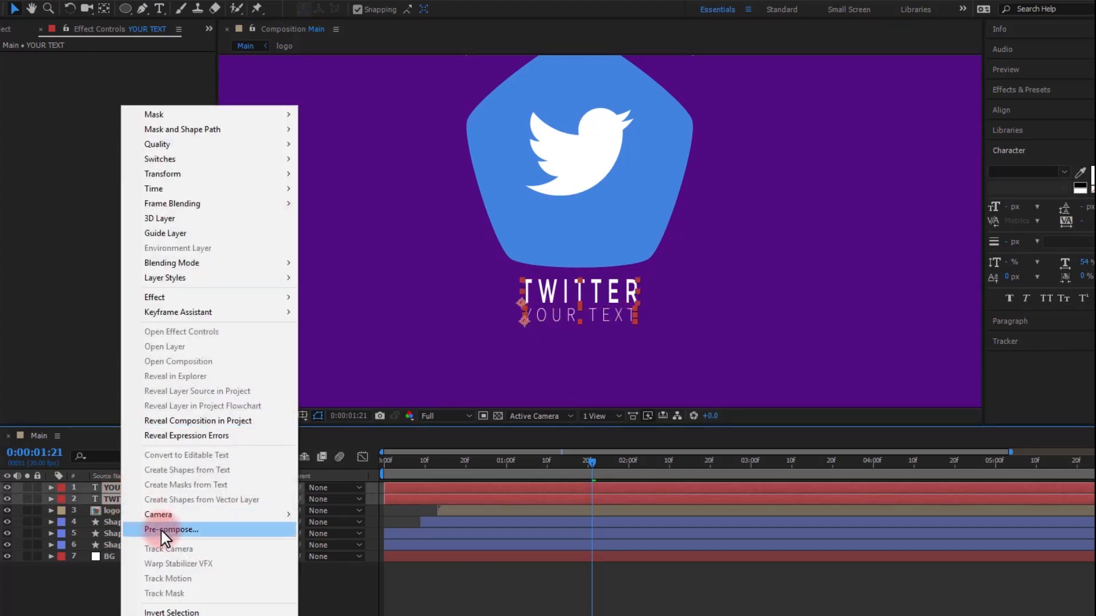
{"action": "left_click", "coordinate": [159, 529]}
{"action": "type", "text": "text"}
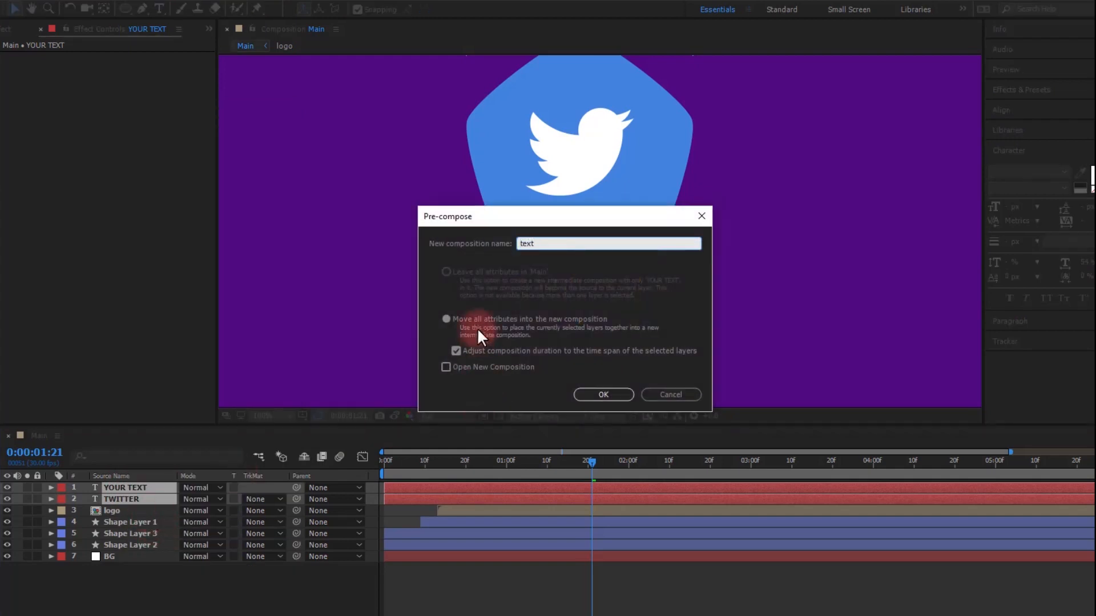
{"action": "left_click", "coordinate": [584, 393]}
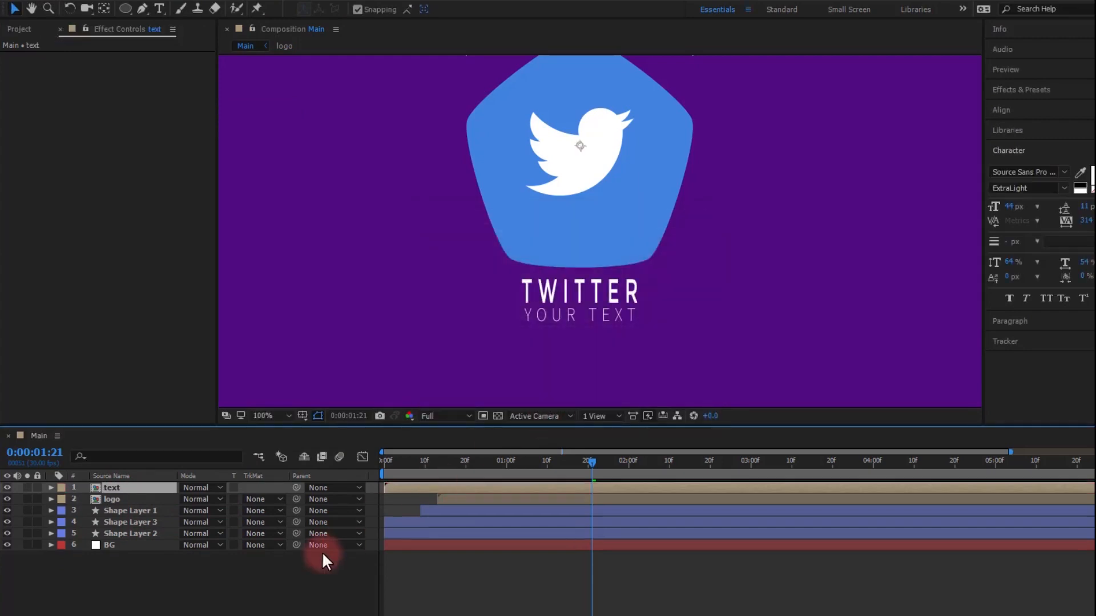
{"action": "left_click", "coordinate": [197, 597]}
Step: Draw a rectangle shape in the Main composition that fully covers both title lines, with nothing selected beforehand, and collapse its layer
{"action": "left_click_drag", "start_coordinate": [384, 466], "coordinate": [621, 489]}
{"action": "scroll", "coordinate": [543, 311], "scroll_direction": "down", "scroll_amount": 1}
{"action": "scroll", "coordinate": [543, 311], "scroll_direction": "up", "scroll_amount": 1}
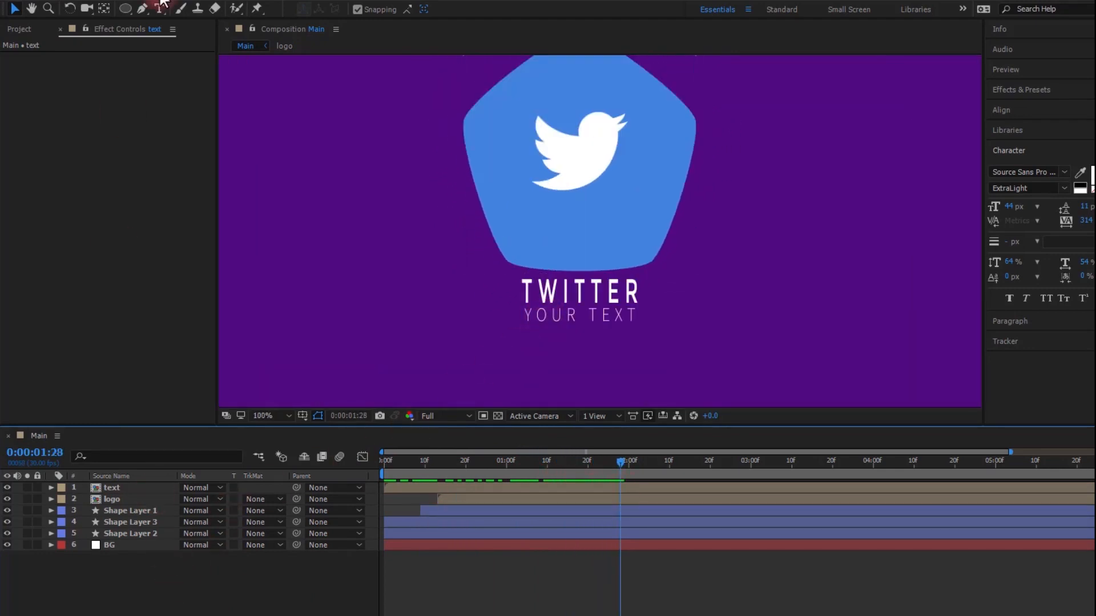
{"action": "left_click_drag", "start_coordinate": [132, 10], "coordinate": [188, 9]}
{"action": "left_click_drag", "start_coordinate": [709, 252], "coordinate": [461, 342]}
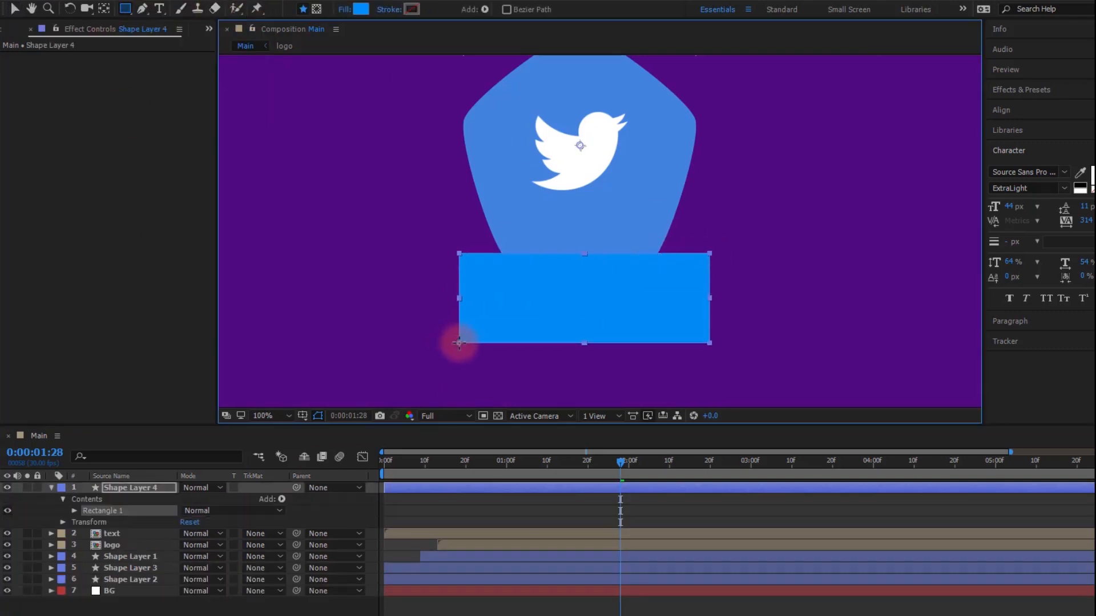
{"action": "left_click", "coordinate": [77, 485]}
{"action": "left_click", "coordinate": [52, 487]}
Step: Set the text layer's track matte to Alpha Matte "Shape Layer 4" and scrub the timeline to check it
{"action": "left_click", "coordinate": [118, 499]}
{"action": "left_click", "coordinate": [255, 499]}
{"action": "left_click", "coordinate": [308, 530]}
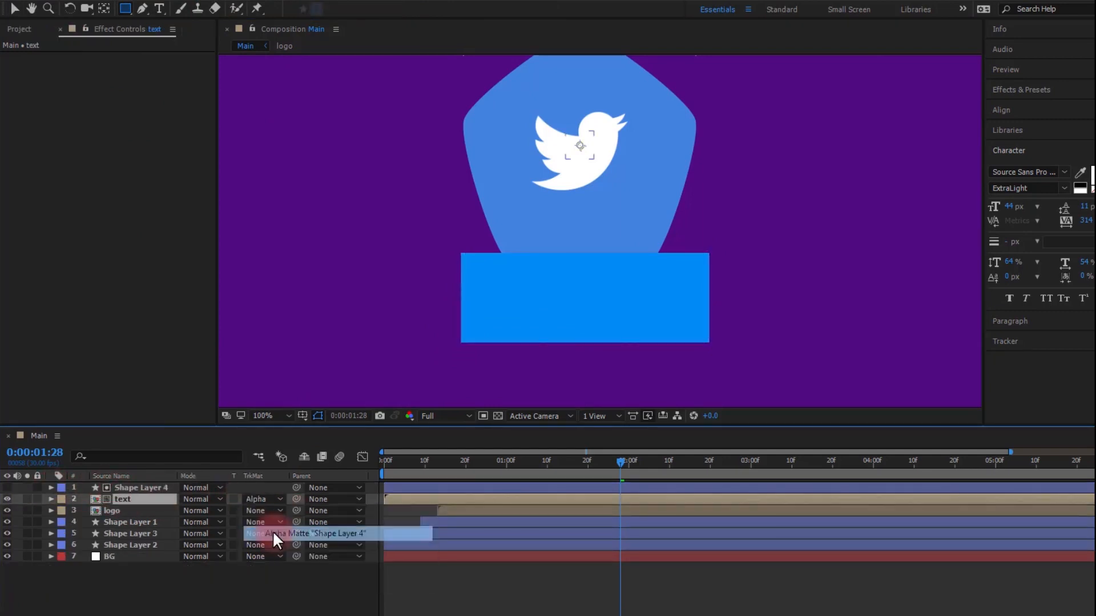
{"action": "left_click", "coordinate": [411, 460]}
{"action": "left_click_drag", "start_coordinate": [410, 465], "coordinate": [503, 466]}
Step: Shift the text layer and its Shape Layer 4 matte together so both start where the logo layer starts
{"action": "left_click", "coordinate": [436, 498]}
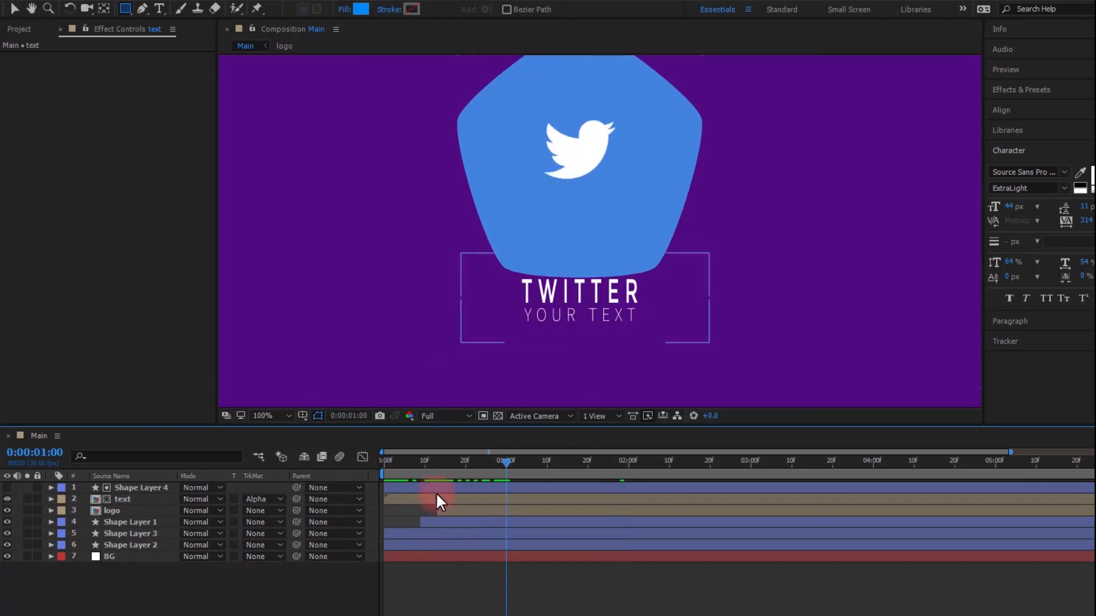
{"action": "left_click", "coordinate": [405, 490], "text": "ctrl"}
{"action": "left_click_drag", "start_coordinate": [426, 498], "coordinate": [476, 503]}
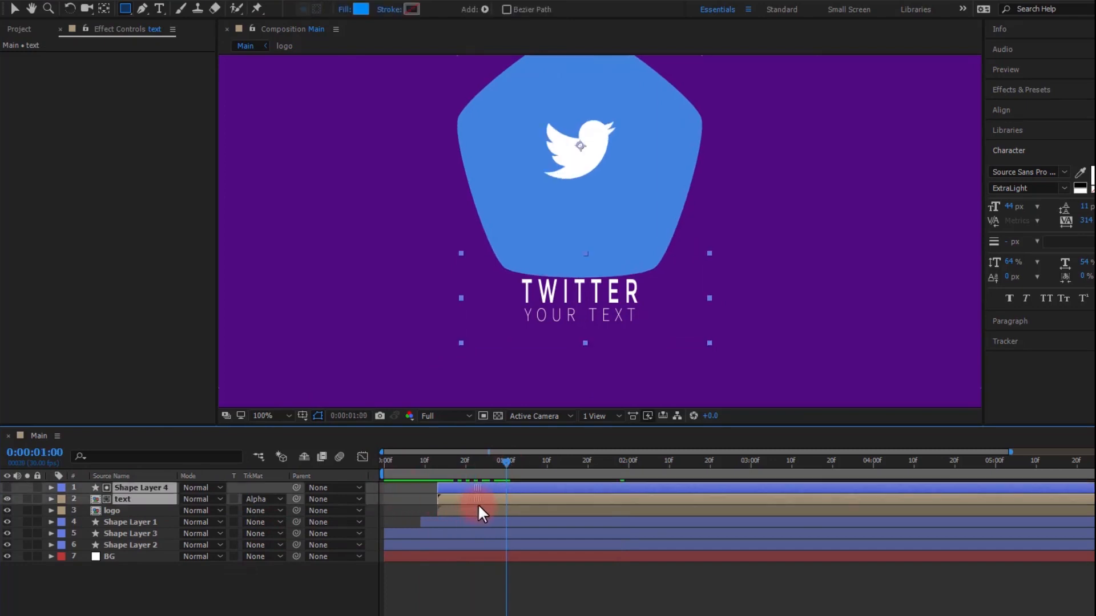
{"action": "left_click", "coordinate": [259, 593]}
{"action": "left_click", "coordinate": [121, 511]}
{"action": "left_click", "coordinate": [231, 591]}
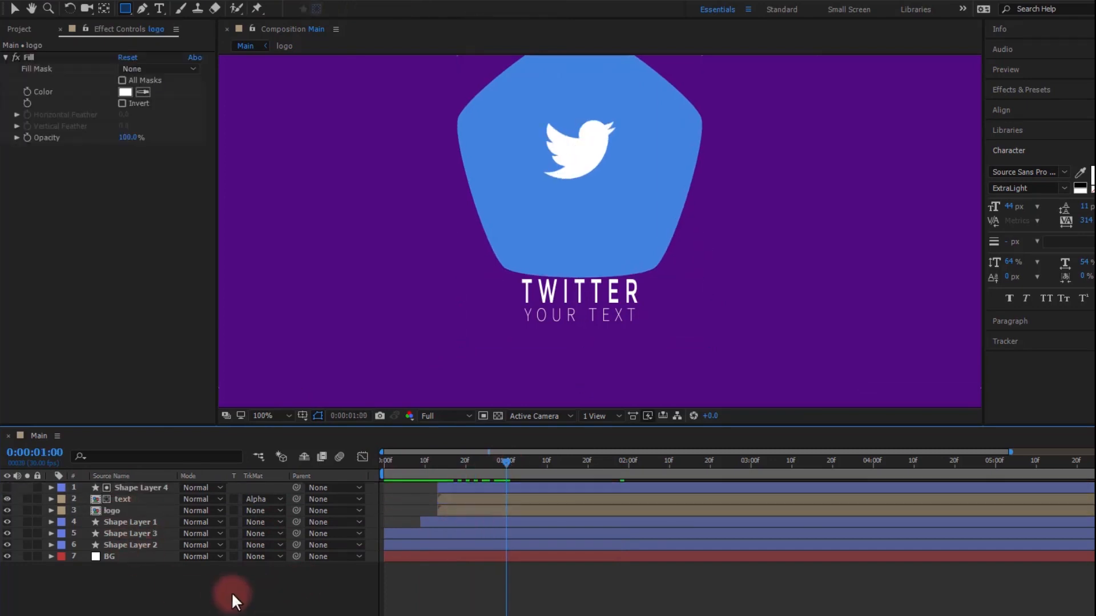
Step: Copy the logo layer's two Scale keyframes and paste them onto the text layer at 0:00:00:13
{"action": "left_click_drag", "start_coordinate": [467, 460], "coordinate": [437, 464]}
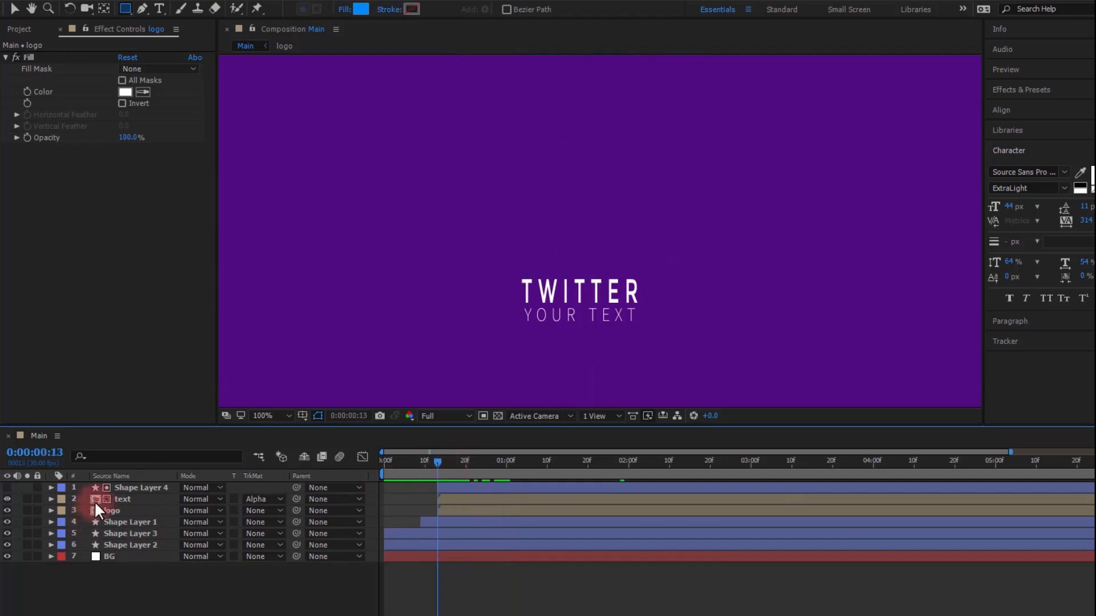
{"action": "left_click", "coordinate": [119, 499]}
{"action": "left_click", "coordinate": [114, 521]}
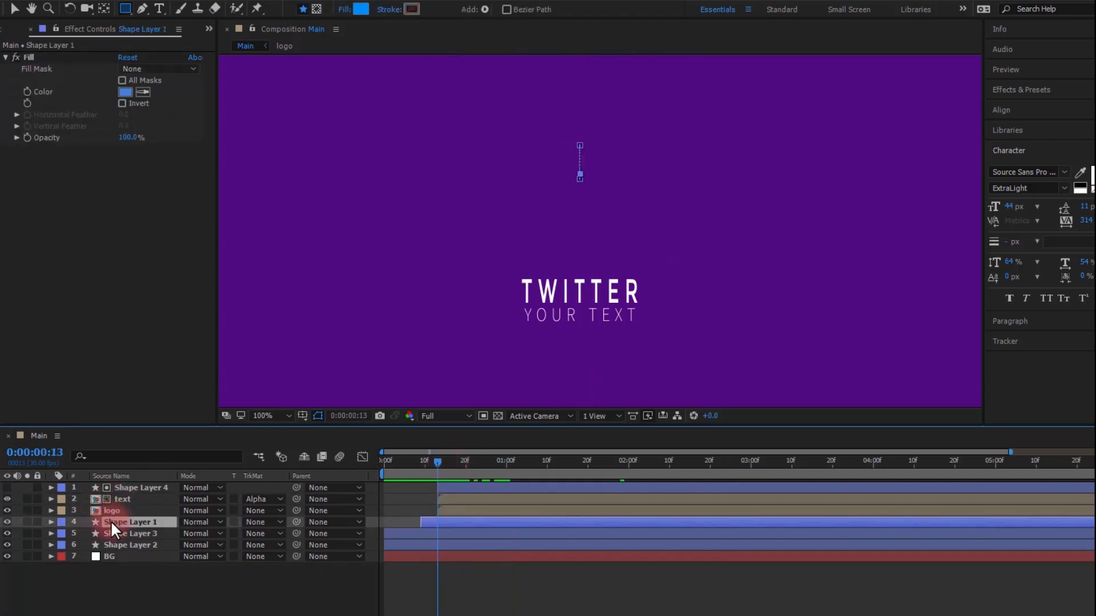
{"action": "left_click", "coordinate": [117, 498]}
{"action": "left_click", "coordinate": [97, 524]}
{"action": "left_click", "coordinate": [77, 509]}
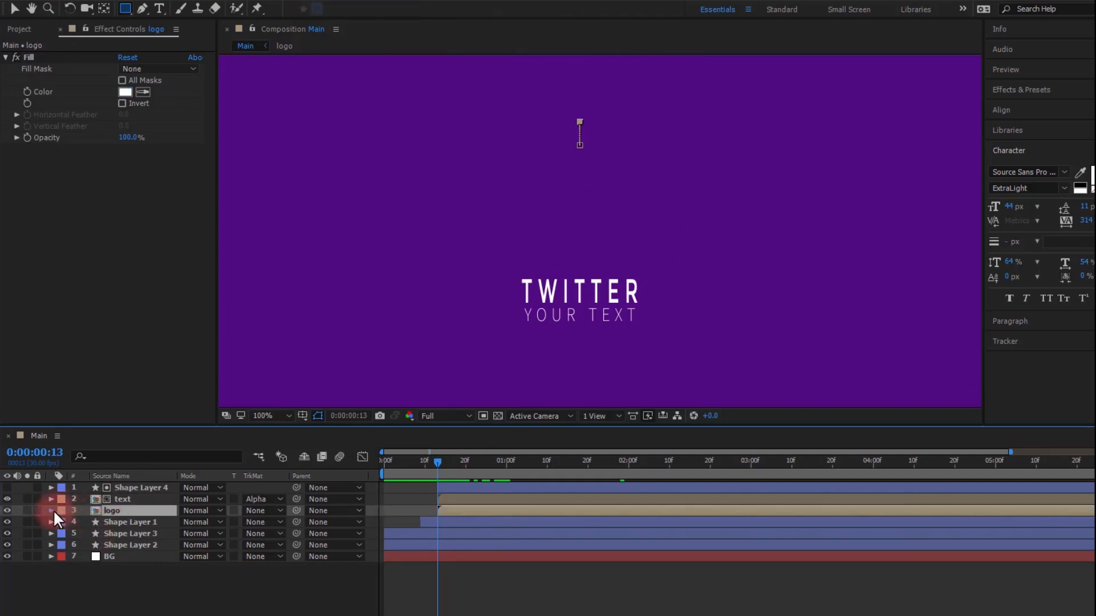
{"action": "left_click", "coordinate": [51, 511]}
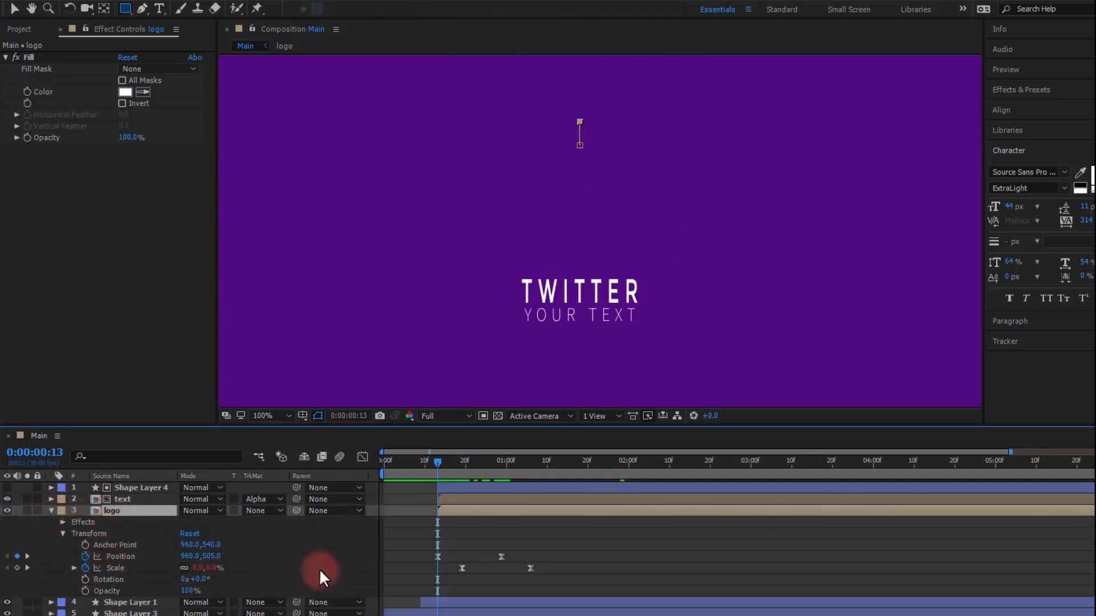
{"action": "left_click_drag", "start_coordinate": [539, 564], "coordinate": [439, 570]}
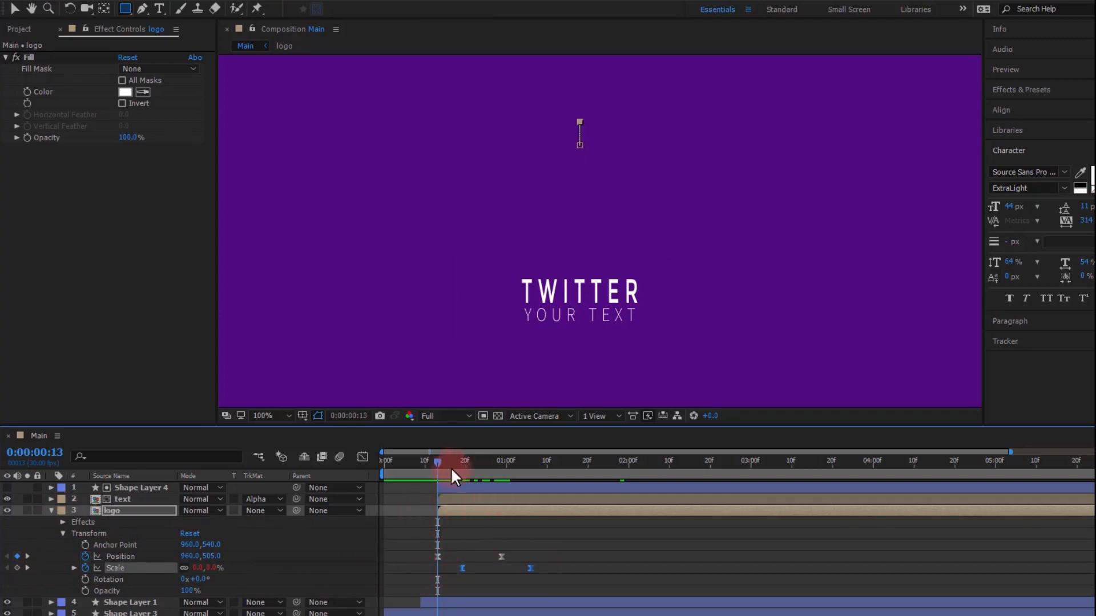
{"action": "left_click", "coordinate": [444, 500]}
{"action": "key", "text": "s"}
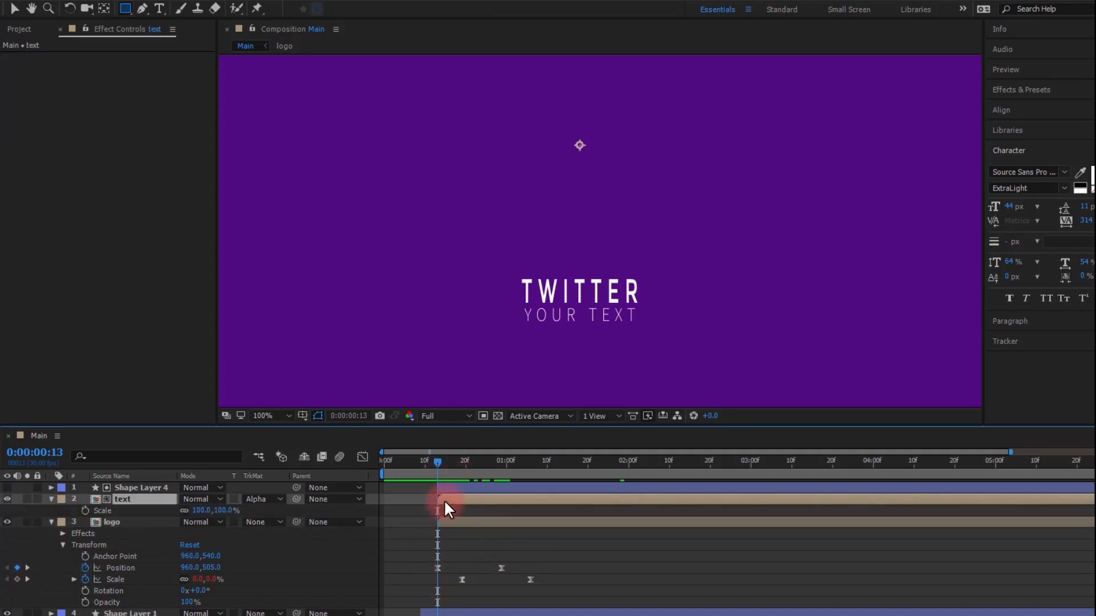
{"action": "key", "text": "ctrl+v"}
{"action": "left_click", "coordinate": [401, 539]}
Step: Scrub through the text's scale-up and preview the whole composition from the start
{"action": "left_click_drag", "start_coordinate": [435, 463], "coordinate": [542, 482]}
{"action": "left_click", "coordinate": [423, 512]}
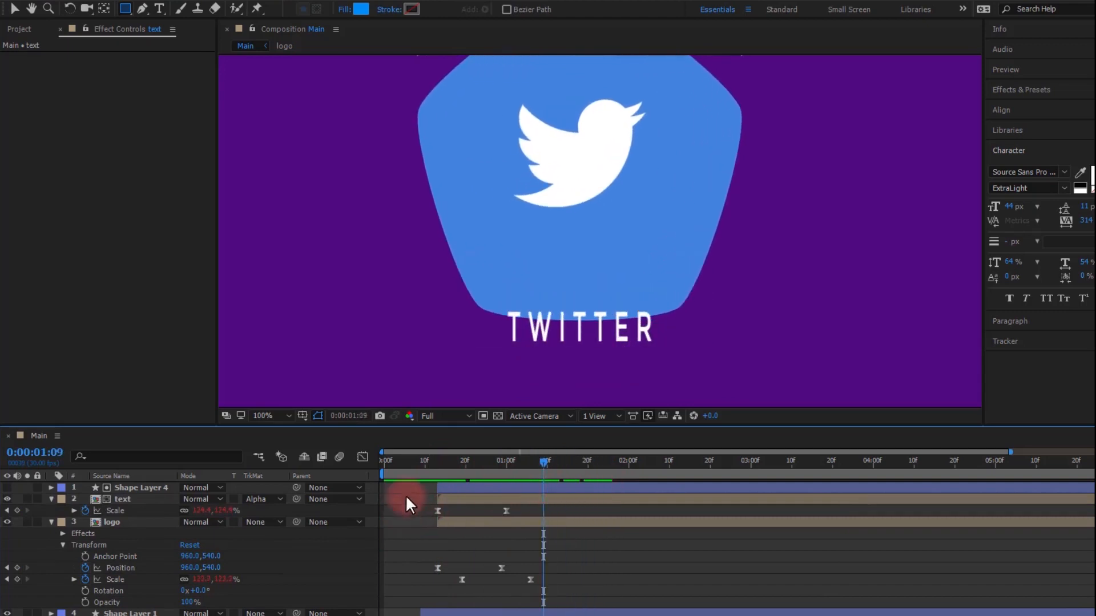
{"action": "scroll", "coordinate": [452, 379], "scroll_direction": "down", "scroll_amount": 2}
{"action": "key", "text": "Home"}
{"action": "key", "text": "space"}
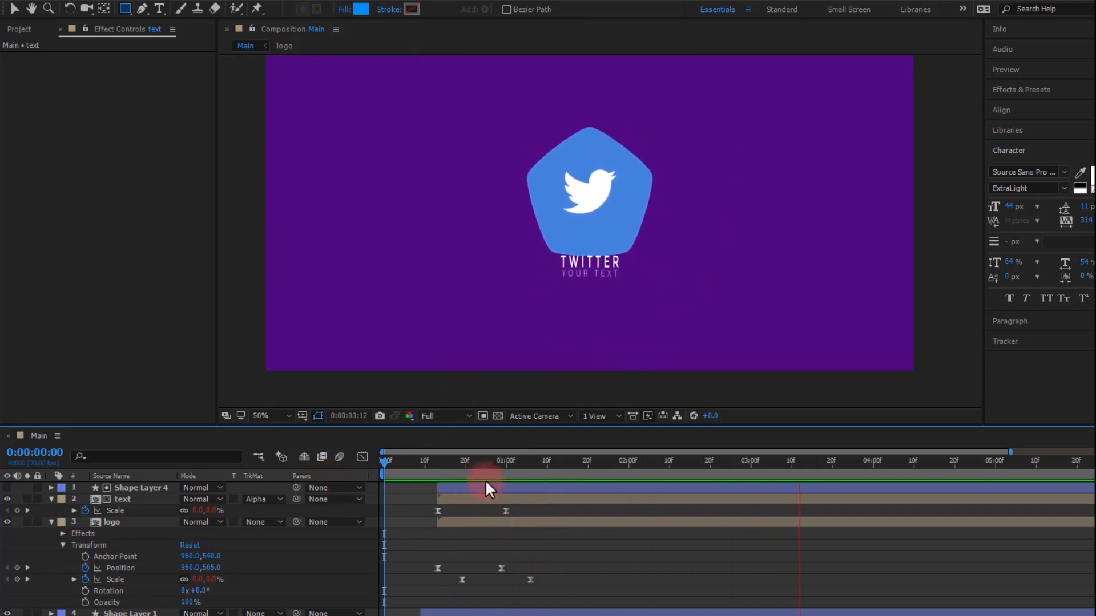
Step: Delay the text layer and its Shape Layer 4 matte together so both start at about 0:00:00:22
{"action": "left_click", "coordinate": [478, 462]}
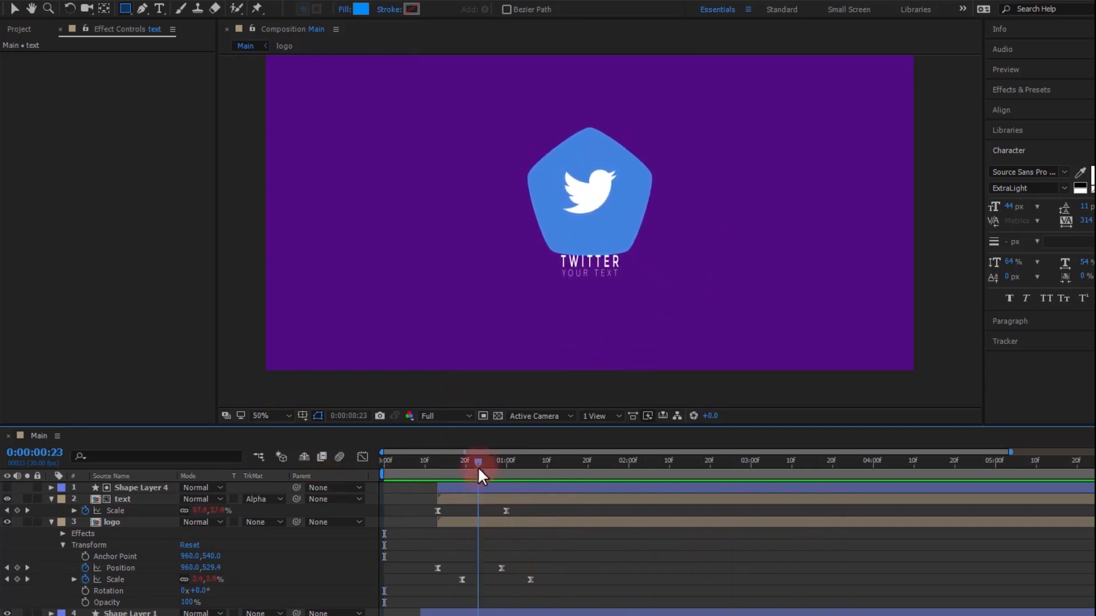
{"action": "left_click", "coordinate": [472, 497]}
{"action": "left_click", "coordinate": [456, 486], "text": "ctrl"}
{"action": "left_click_drag", "start_coordinate": [456, 486], "coordinate": [490, 499]}
{"action": "left_click", "coordinate": [412, 506]}
Step: Enlarge the Shape Layer 4 matte rectangle around the title so it no longer crops the scaled text, and preview the animation
{"action": "left_click_drag", "start_coordinate": [482, 460], "coordinate": [611, 478]}
{"action": "left_click", "coordinate": [516, 488]}
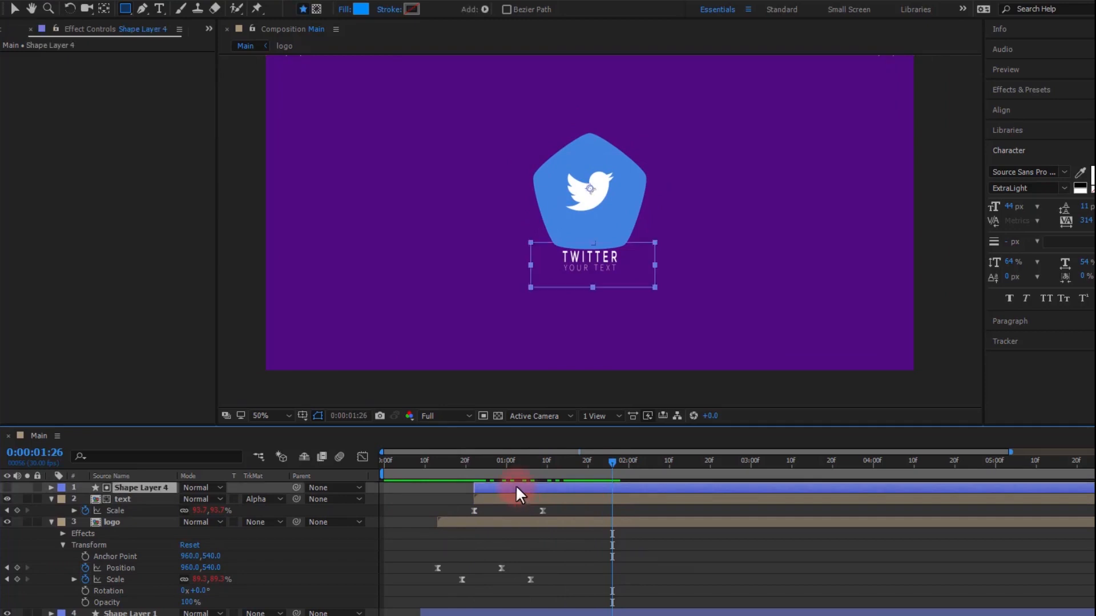
{"action": "key", "text": "period"}
{"action": "left_click", "coordinate": [14, 9]}
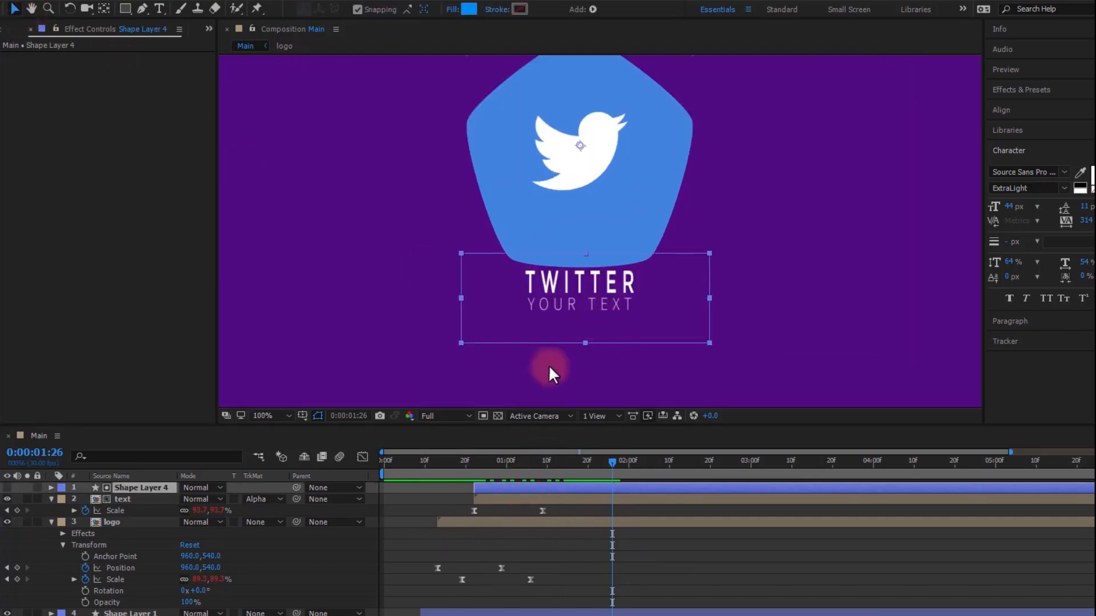
{"action": "left_click", "coordinate": [585, 344]}
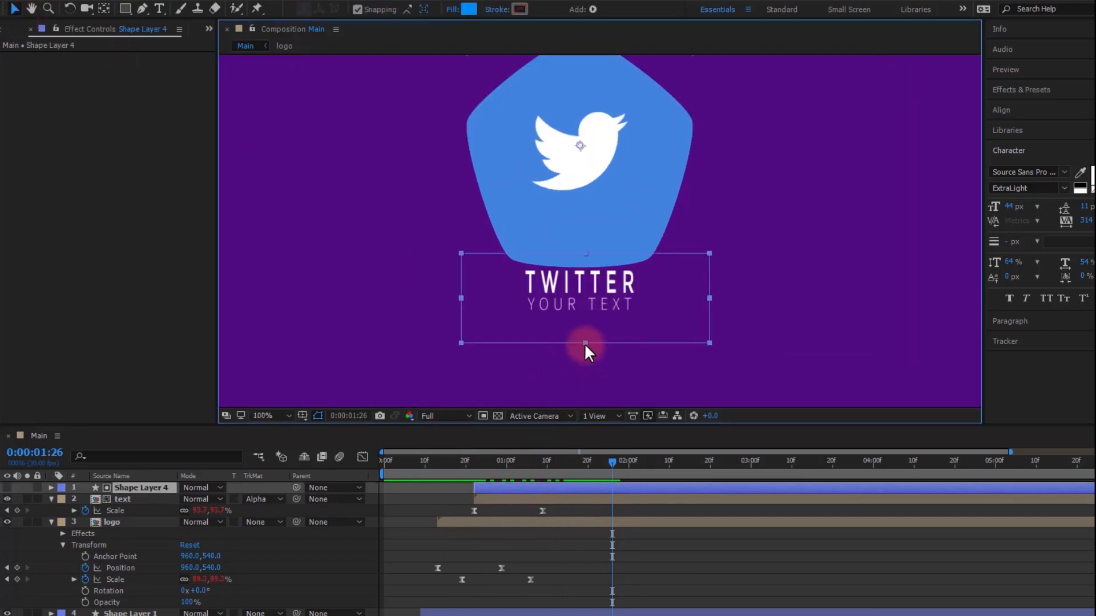
{"action": "key", "text": "comma"}
{"action": "left_click_drag", "start_coordinate": [654, 286], "coordinate": [703, 328]}
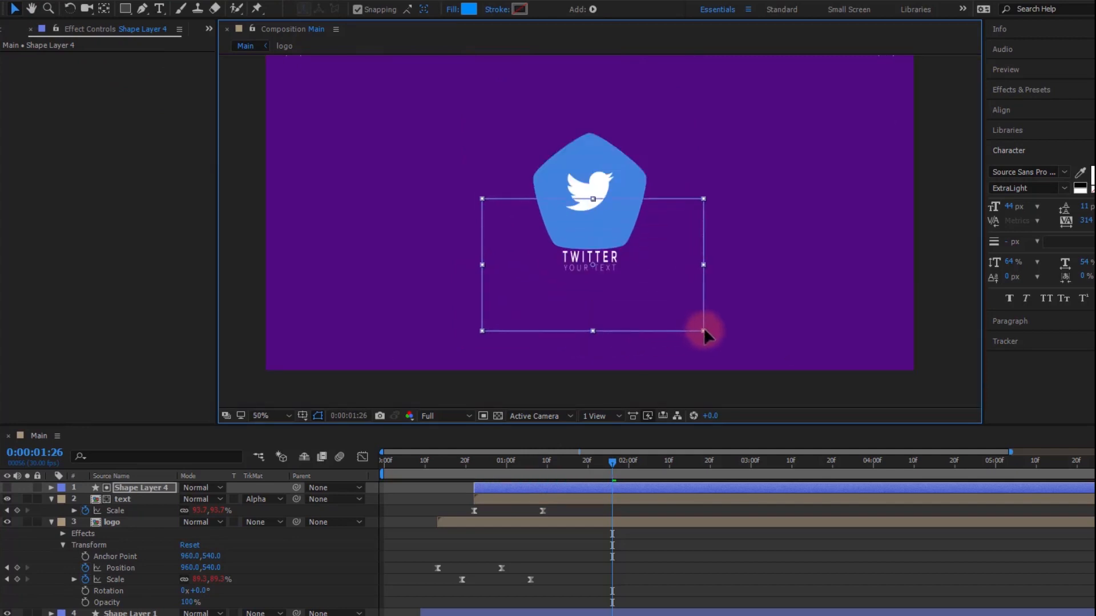
{"action": "left_click", "coordinate": [425, 510]}
{"action": "key", "text": "Home"}
{"action": "key", "text": "space"}
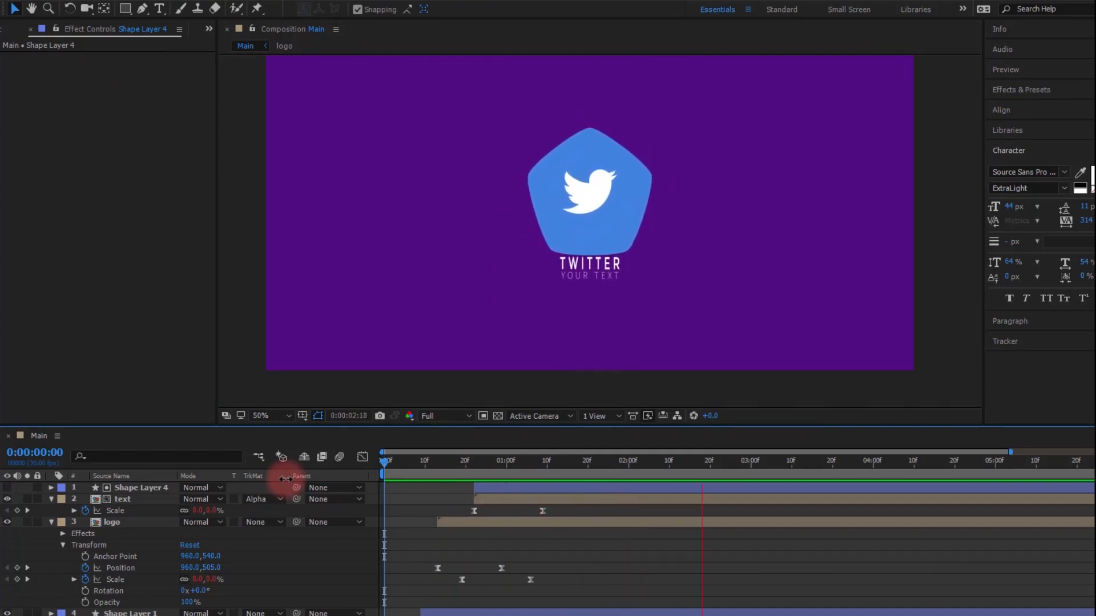
Step: Move the text layer and its Shape Layer 4 matte below Shape Layer 2, directly above BG, and preview the animation
{"action": "left_click_drag", "start_coordinate": [497, 464], "coordinate": [537, 464]}
{"action": "left_click", "coordinate": [499, 498]}
{"action": "left_click", "coordinate": [494, 486], "text": "shift"}
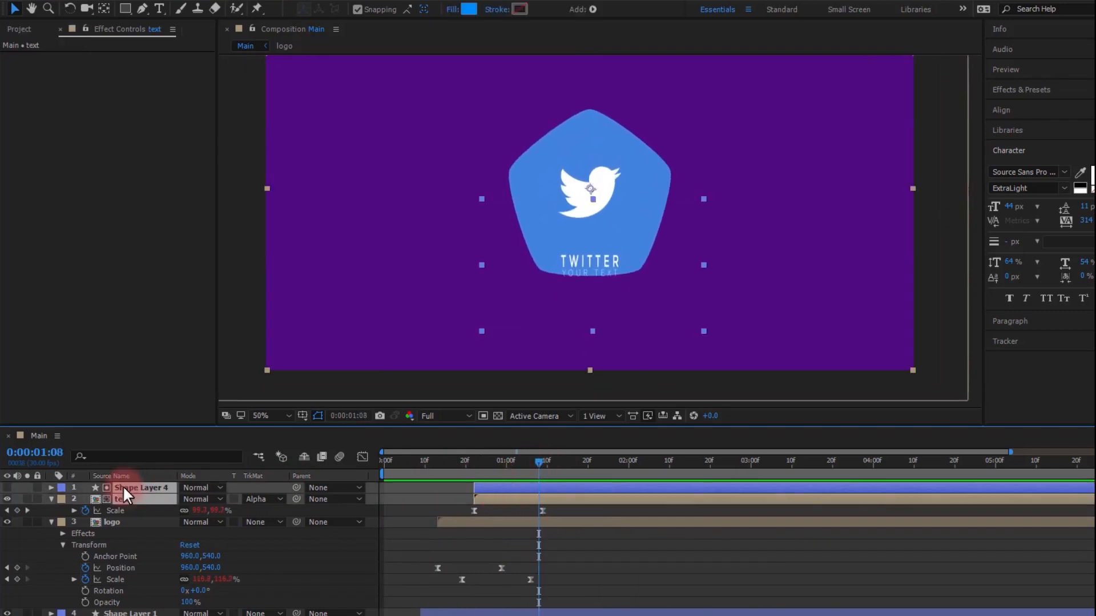
{"action": "left_click", "coordinate": [51, 499]}
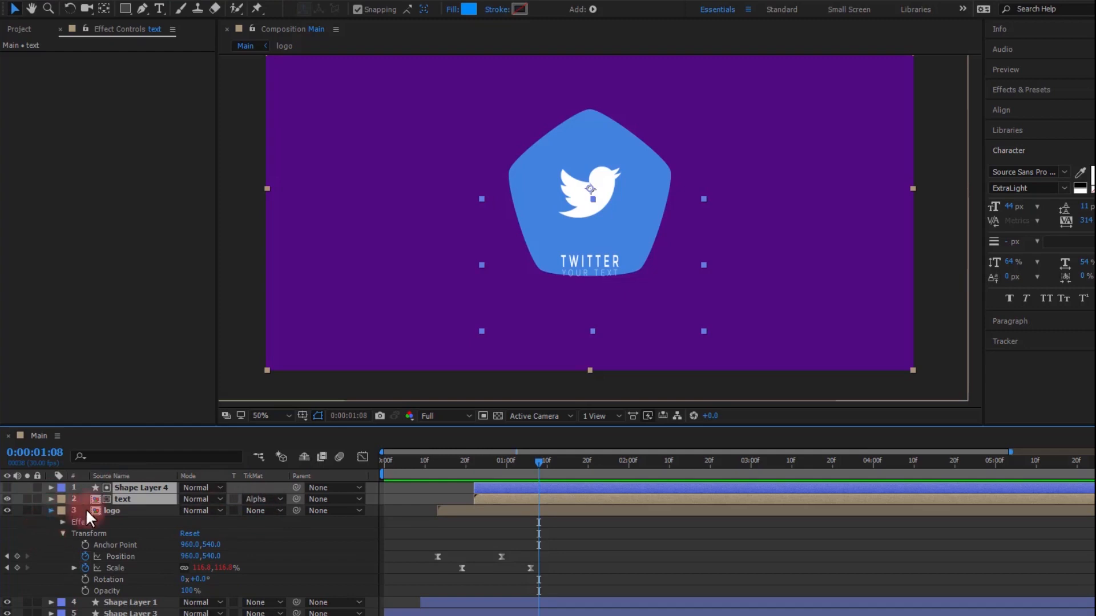
{"action": "left_click_drag", "start_coordinate": [122, 521], "coordinate": [129, 547]}
{"action": "left_click_drag", "start_coordinate": [431, 469], "coordinate": [402, 462]}
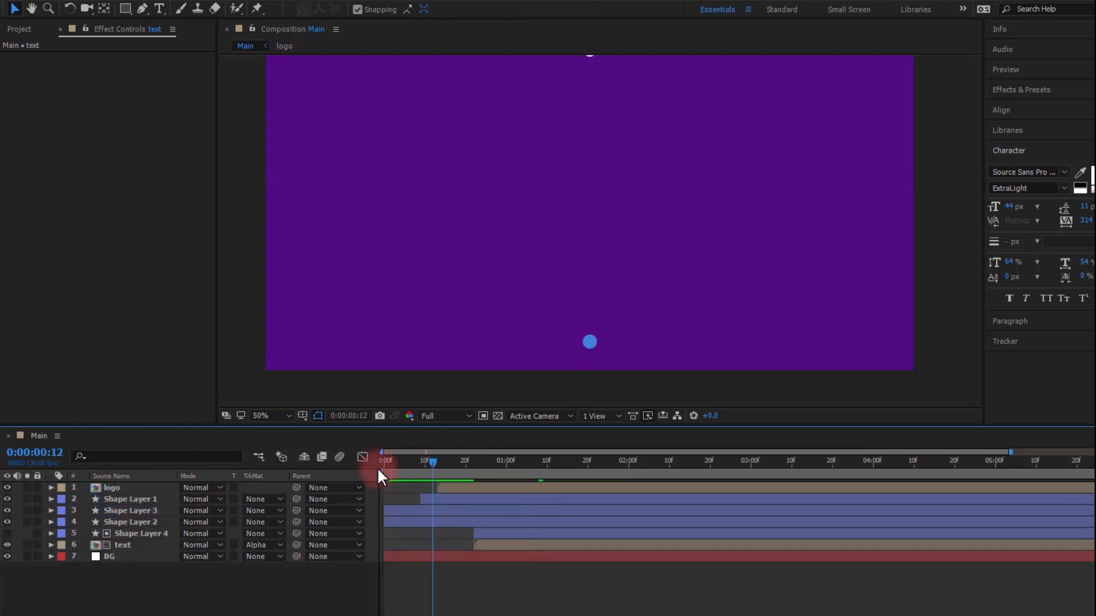
{"action": "key", "text": "space"}
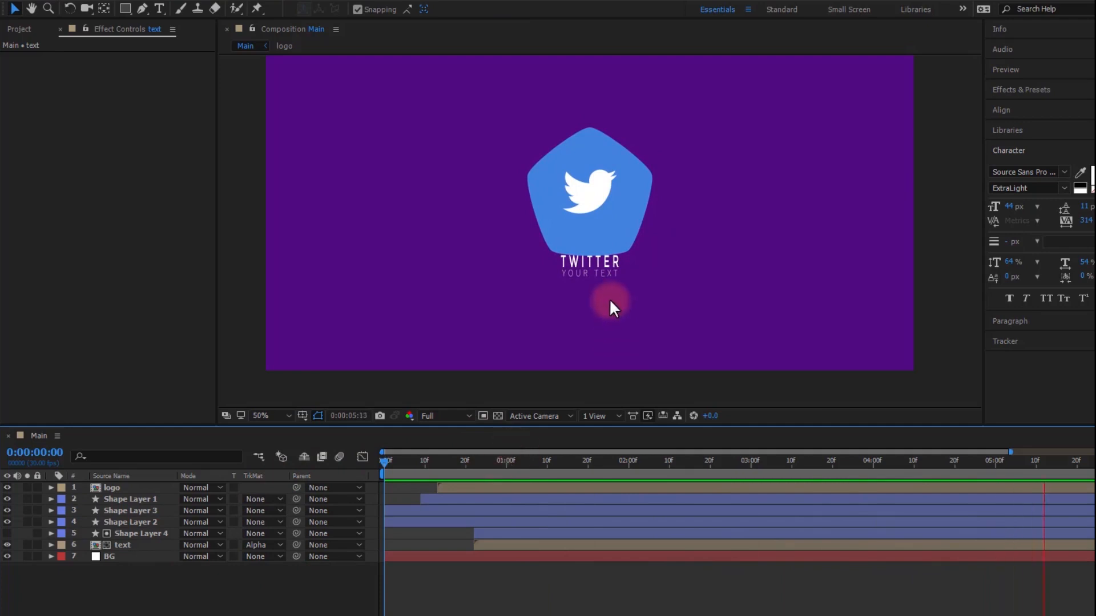
Step: At 0:00:04:04, nudge the text layer and its matte down together until the title sits clear below the pentagon
{"action": "scroll", "coordinate": [608, 299], "scroll_direction": "up", "scroll_amount": 2}
{"action": "left_click", "coordinate": [522, 460]}
{"action": "left_click_drag", "start_coordinate": [522, 462], "coordinate": [890, 475]}
{"action": "left_click", "coordinate": [534, 533]}
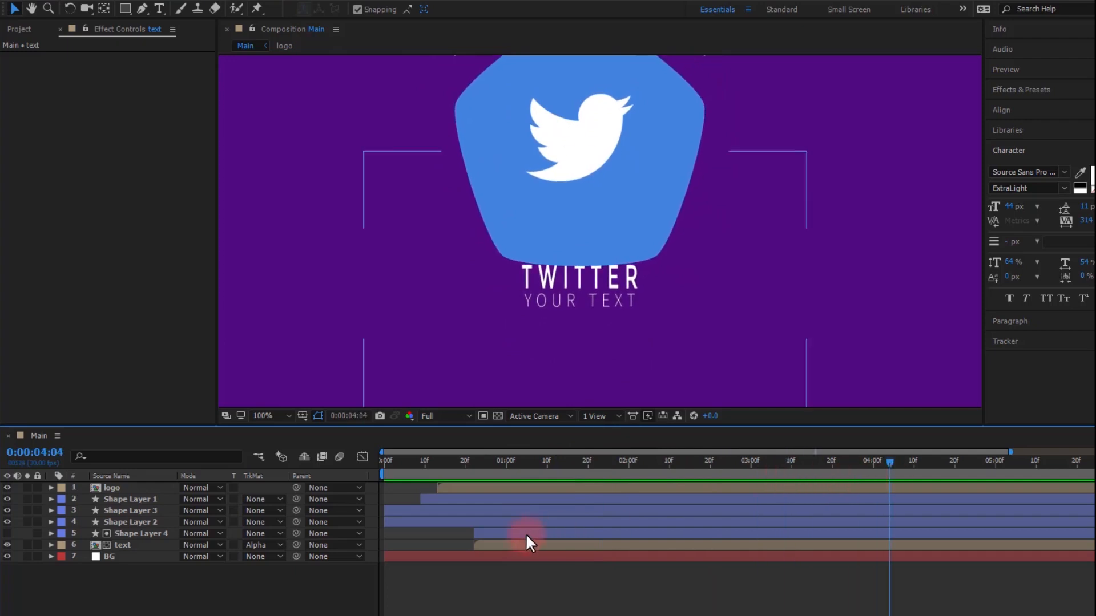
{"action": "left_click", "coordinate": [522, 543], "text": "shift"}
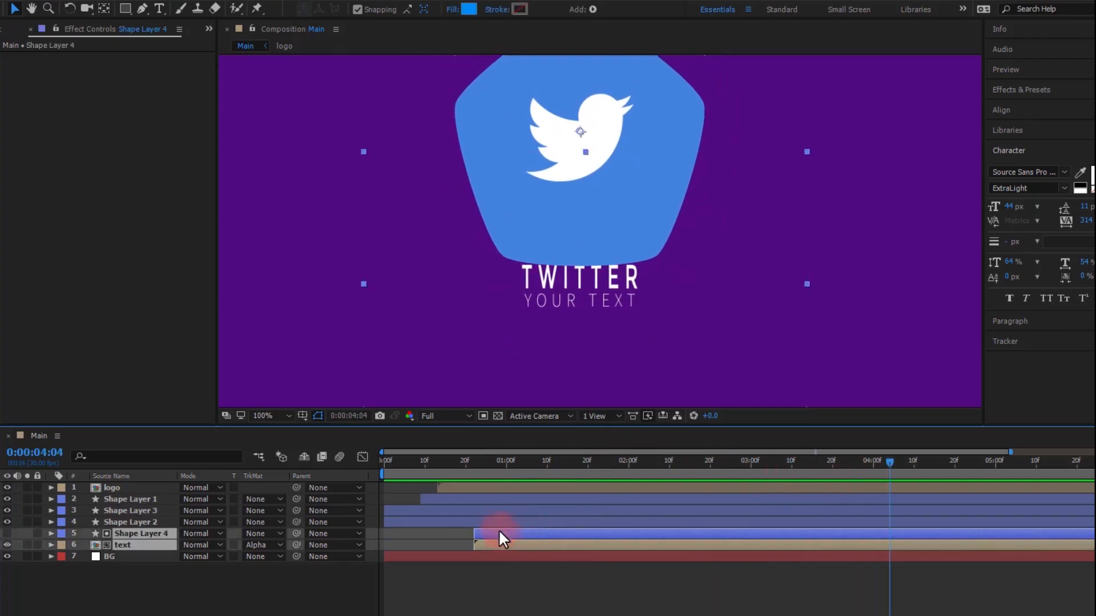
{"action": "key", "text": "Down"}
{"action": "key", "text": "Down"}
{"action": "key", "text": "Down"}
{"action": "key", "text": "Down"}
{"action": "key", "text": "Down"}
{"action": "key", "text": "Down"}
{"action": "key", "text": "Down"}
{"action": "key", "text": "Down"}
{"action": "key", "text": "Down"}
{"action": "key", "text": "Down"}
{"action": "key", "text": "Down"}
{"action": "key", "text": "Down"}
{"action": "key", "text": "Down"}
{"action": "key", "text": "Down"}
{"action": "key", "text": "Down"}
{"action": "key", "text": "Down"}
{"action": "key", "text": "Down"}
{"action": "key", "text": "Down"}
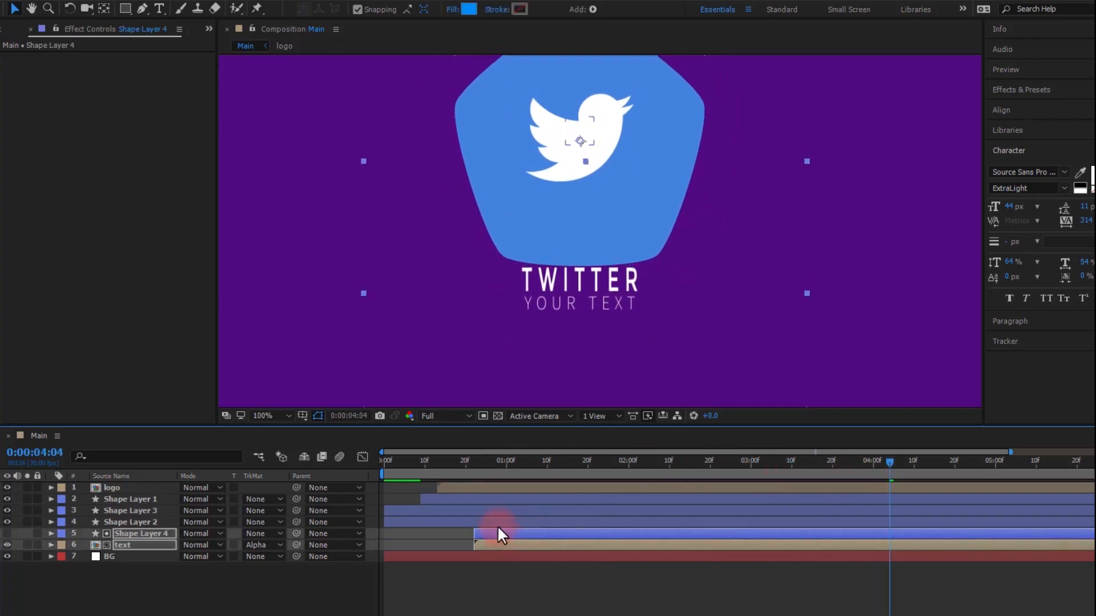
{"action": "left_click", "coordinate": [310, 593]}
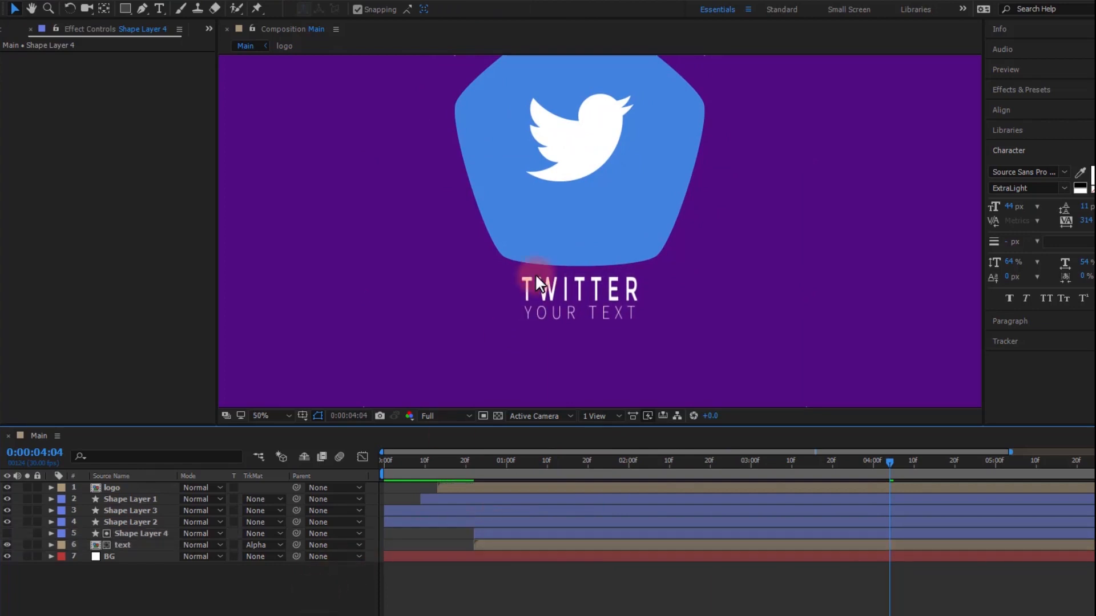
Step: Preview the animation and move the text layer and its Shape Layer 4 matte back to start at 0:00:00:13
{"action": "scroll", "coordinate": [535, 273], "scroll_direction": "down", "scroll_amount": 2}
{"action": "left_click_drag", "start_coordinate": [447, 461], "coordinate": [313, 469]}
{"action": "key", "text": "space"}
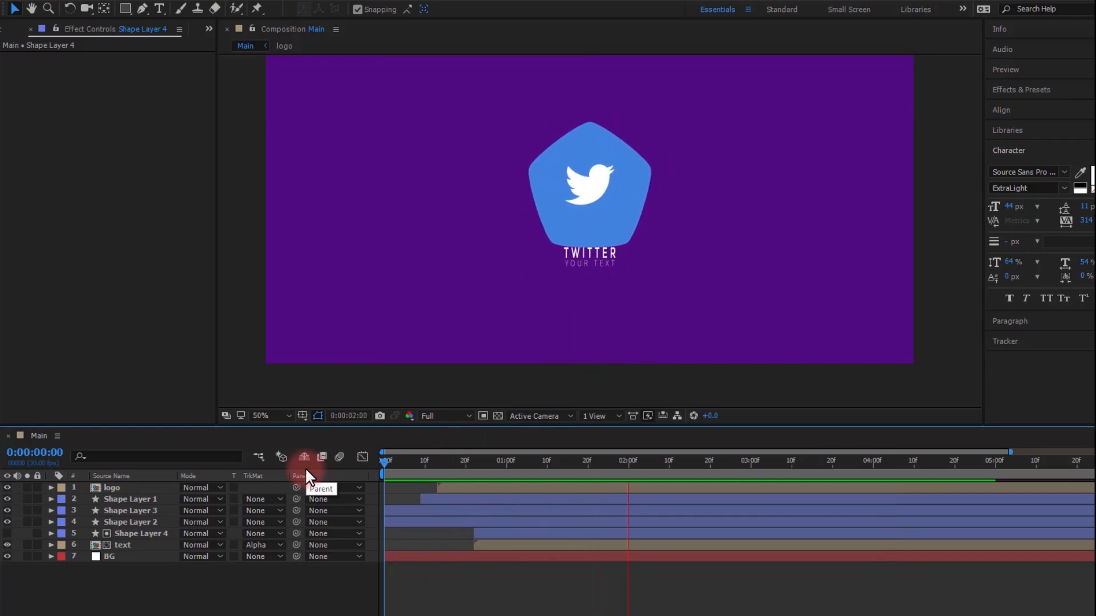
{"action": "left_click_drag", "start_coordinate": [486, 459], "coordinate": [437, 465]}
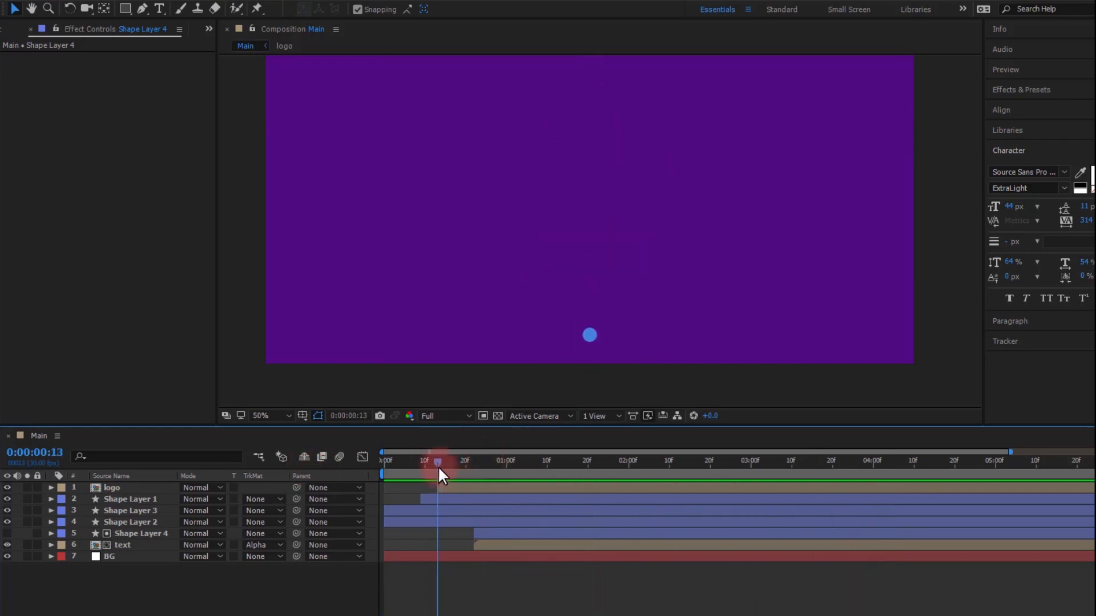
{"action": "left_click", "coordinate": [489, 541]}
{"action": "left_click", "coordinate": [488, 534], "text": "shift"}
{"action": "left_click_drag", "start_coordinate": [488, 545], "coordinate": [459, 546]}
{"action": "left_click", "coordinate": [350, 582]}
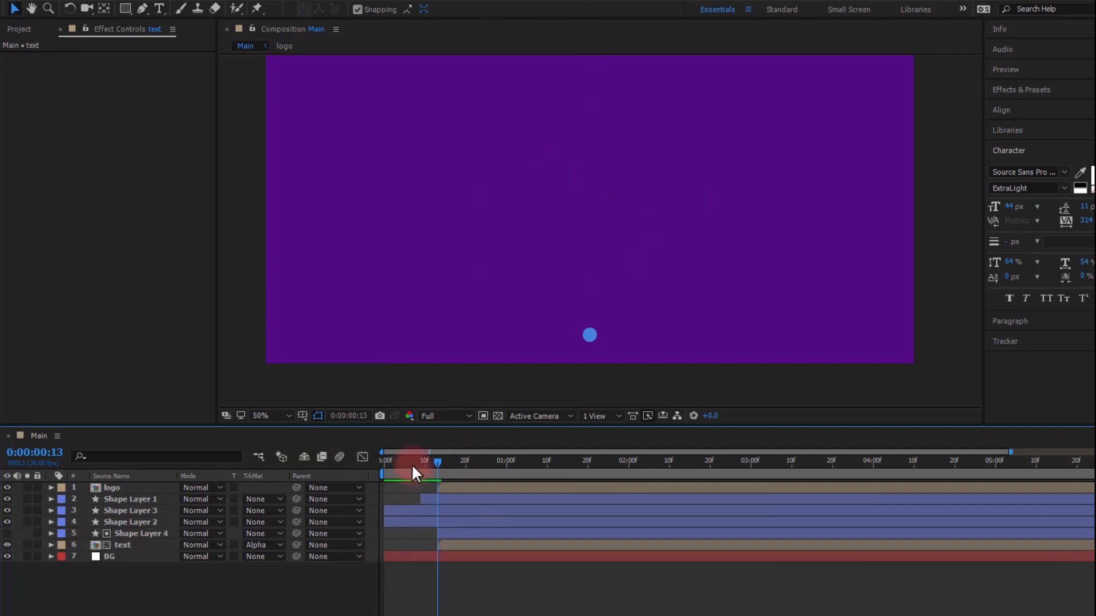
Step: Play back the composition from the start and examine the finished logo and title at 0:00:02:04
{"action": "left_click_drag", "start_coordinate": [412, 463], "coordinate": [330, 469]}
{"action": "key", "text": "space"}
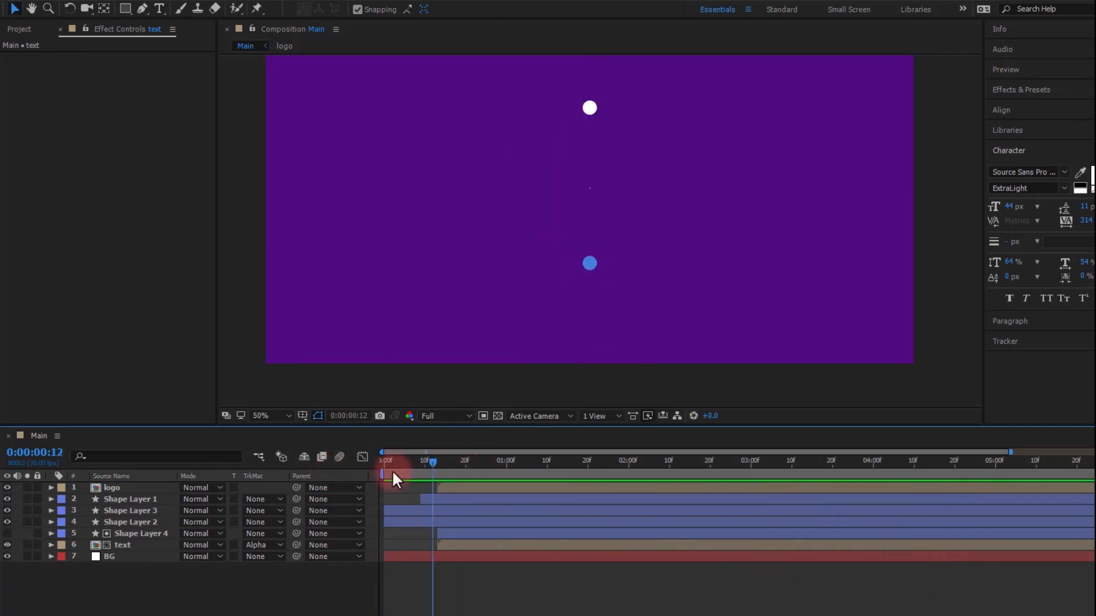
{"action": "key", "text": "space"}
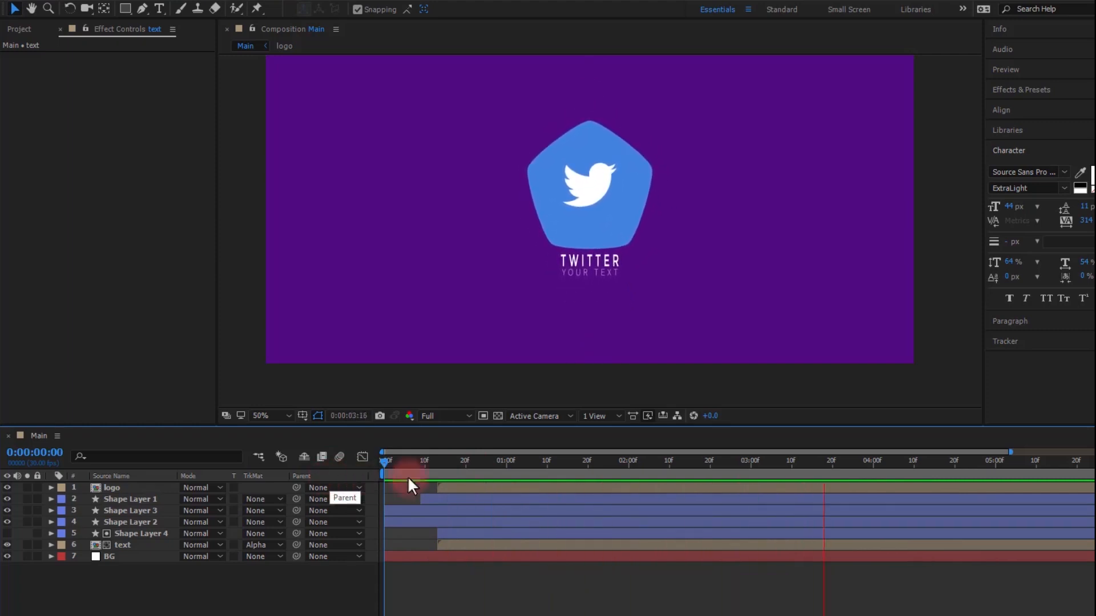
{"action": "left_click_drag", "start_coordinate": [488, 467], "coordinate": [644, 467]}
{"action": "scroll", "coordinate": [559, 255], "scroll_direction": "down", "scroll_amount": 3}
{"action": "scroll", "coordinate": [559, 257], "scroll_direction": "up", "scroll_amount": 3}
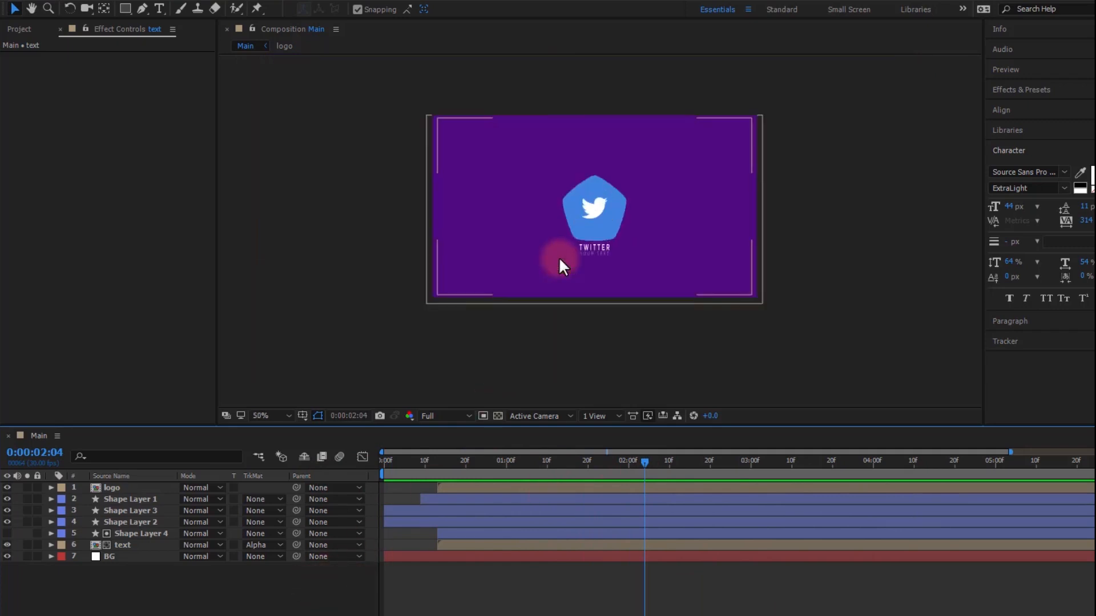
{"action": "scroll", "coordinate": [422, 309], "scroll_direction": "down", "scroll_amount": 2}
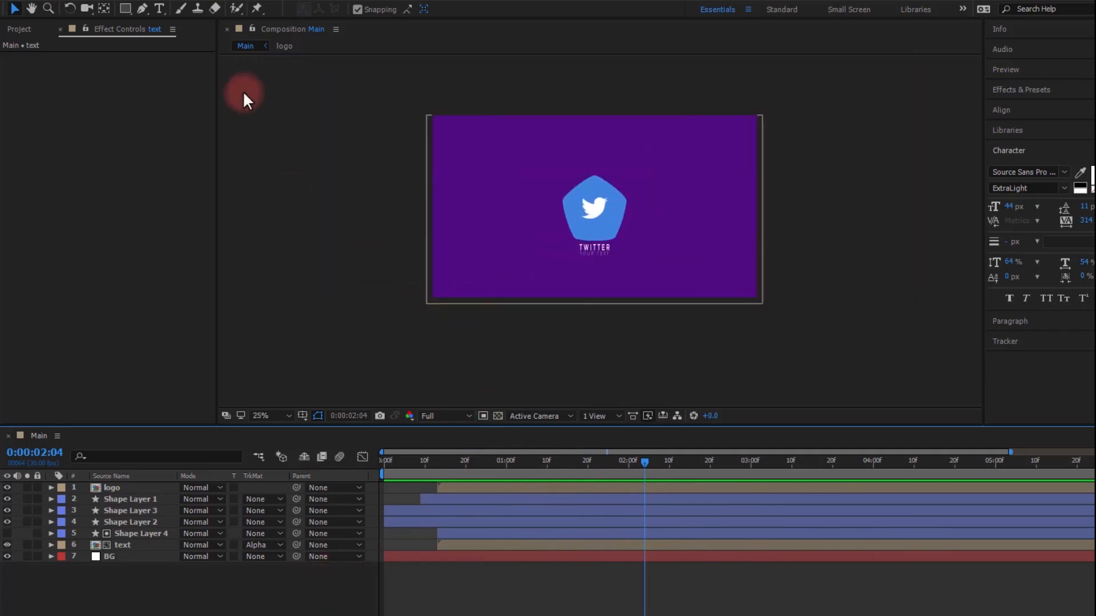